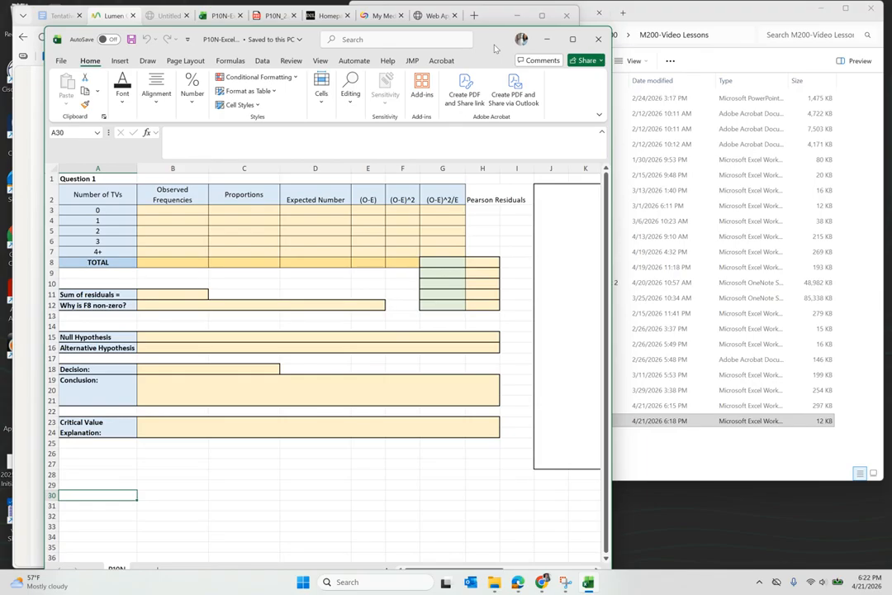
# - Move the Excel workbook aside and read the P10N_2.pdf project instructions, including the TV data tables and part A requirements
pyautogui.moveTo(494, 48); pyautogui.dragTo(769, 26)
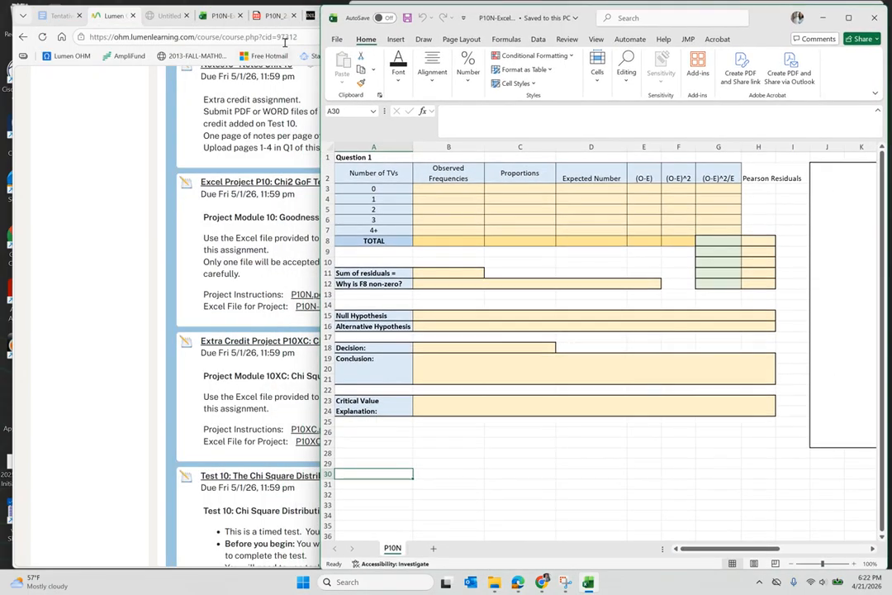
pyautogui.click(260, 16)
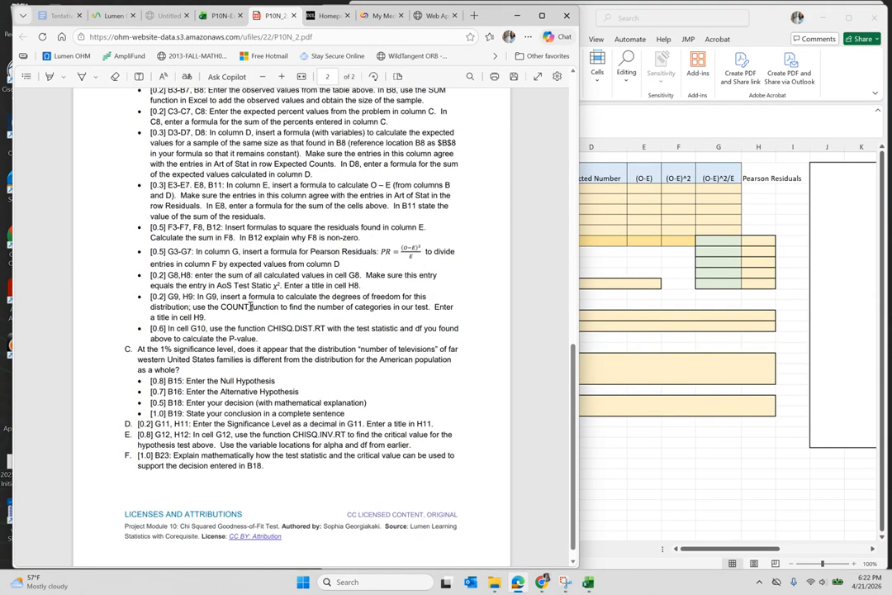
pyautogui.scroll(8, 250, 307)
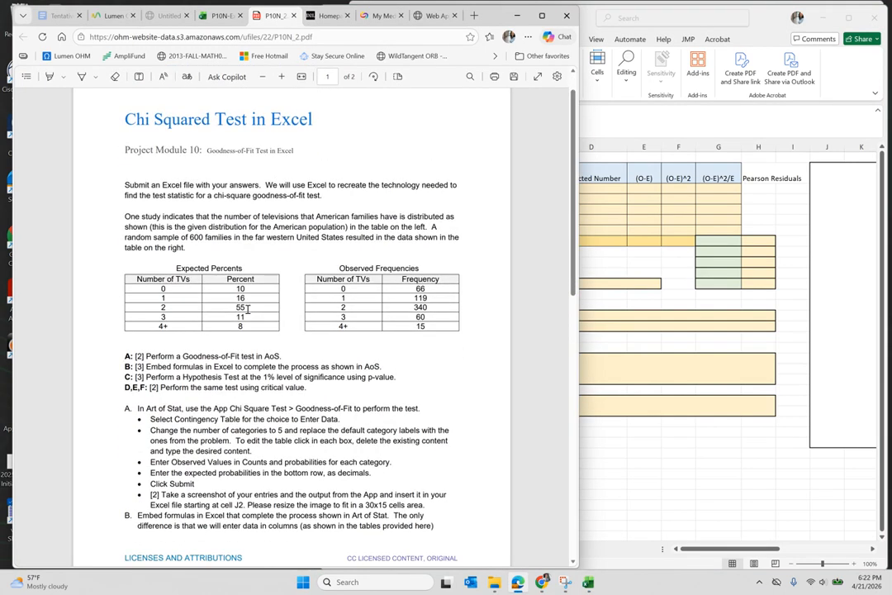
pyautogui.scroll(3, 247, 309)
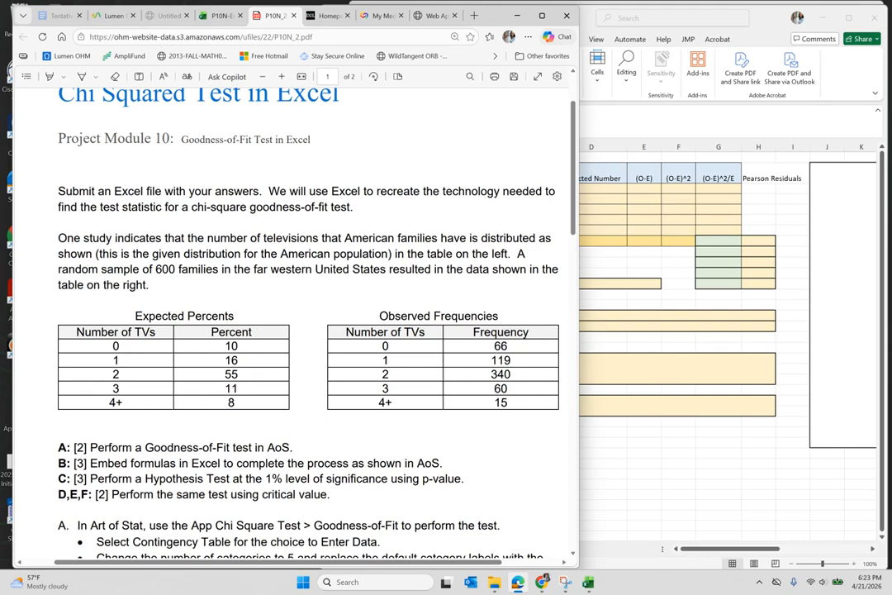
pyautogui.scroll(-2, 182, 443)
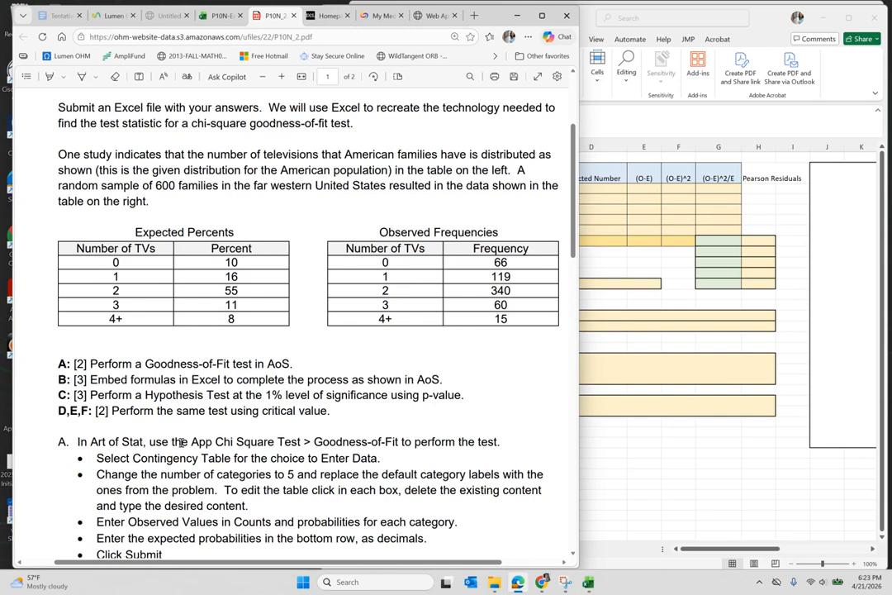
pyautogui.scroll(-3, 278, 485)
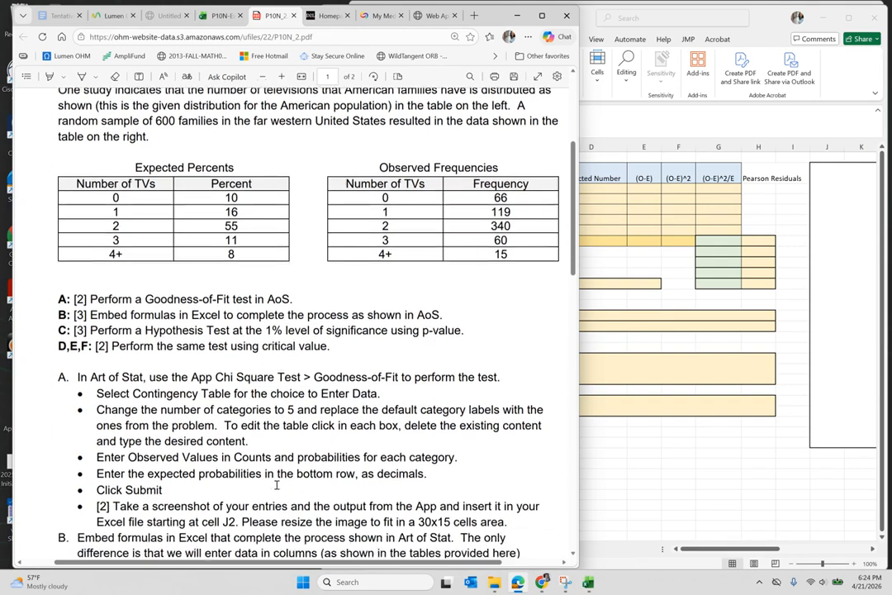
pyautogui.scroll(-1, 277, 485)
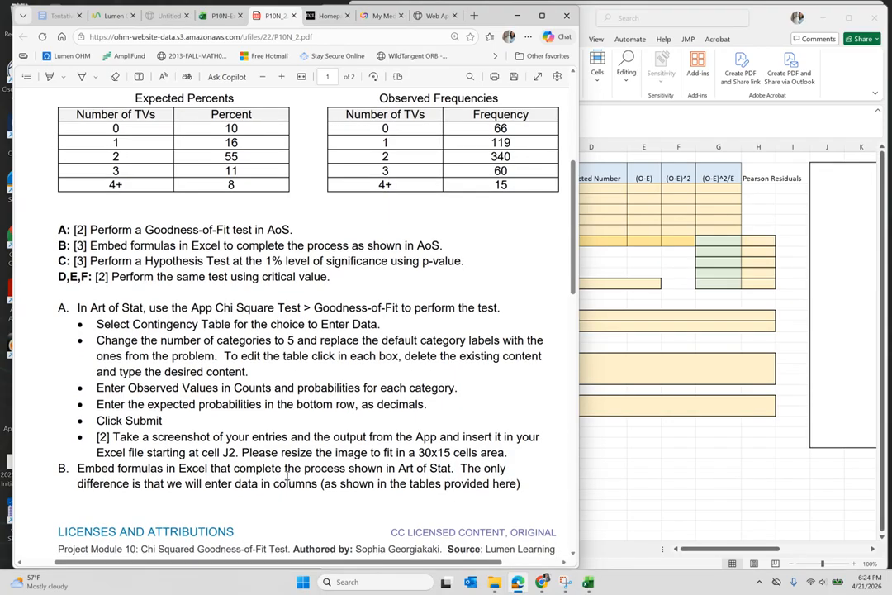
# - Open the Chi-Squared Test app from the Art of Stat web apps page and switch it to Goodness of Fit
pyautogui.click(438, 17)
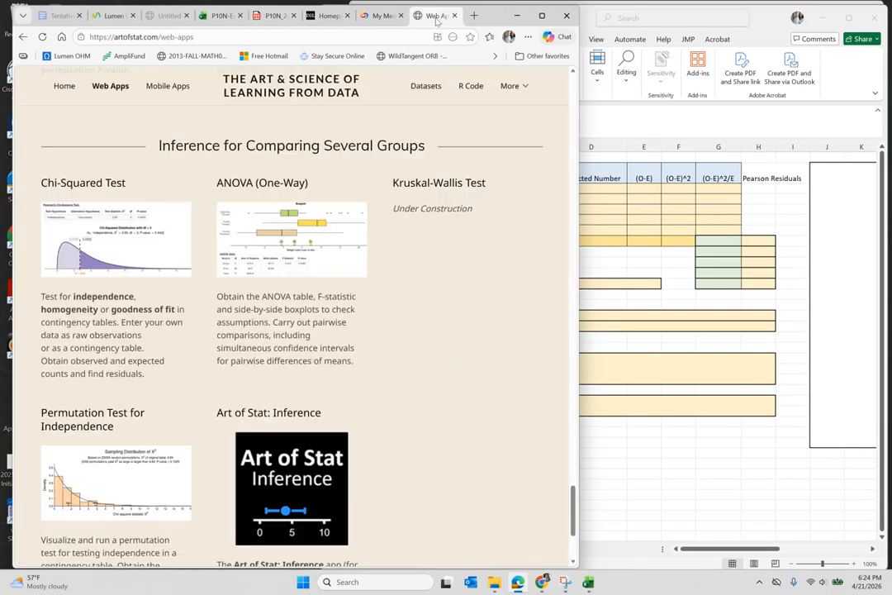
pyautogui.scroll(-3, 396, 289)
pyautogui.scroll(2, 396, 288)
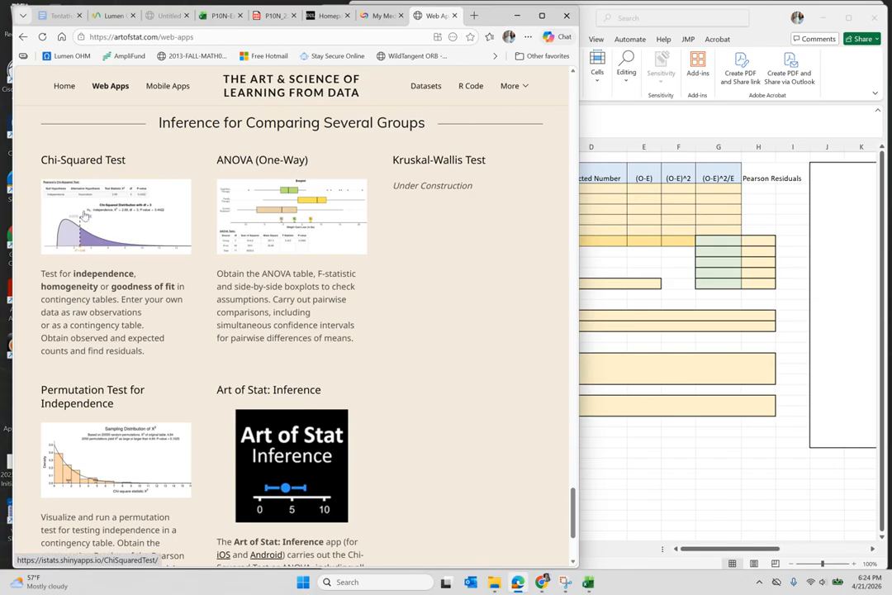
pyautogui.click(83, 215)
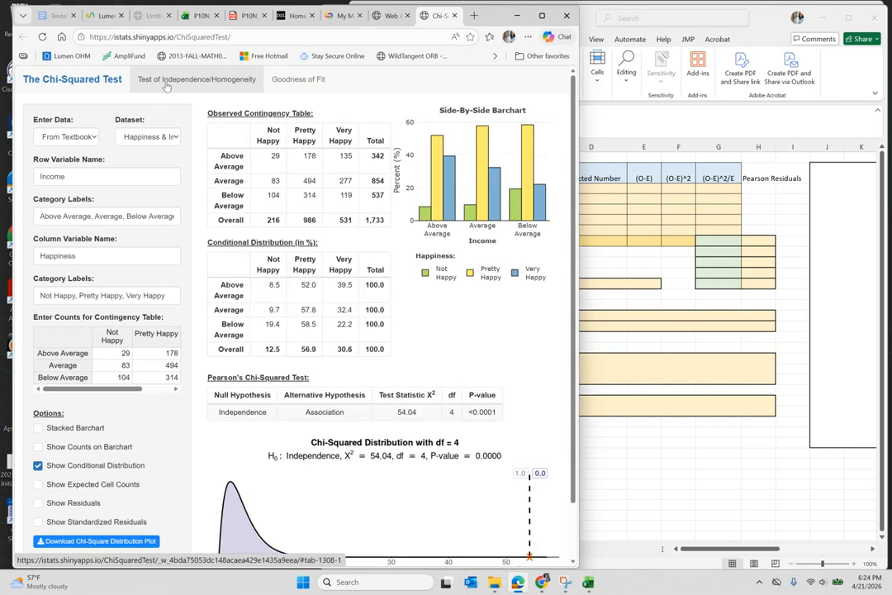
pyautogui.click(292, 83)
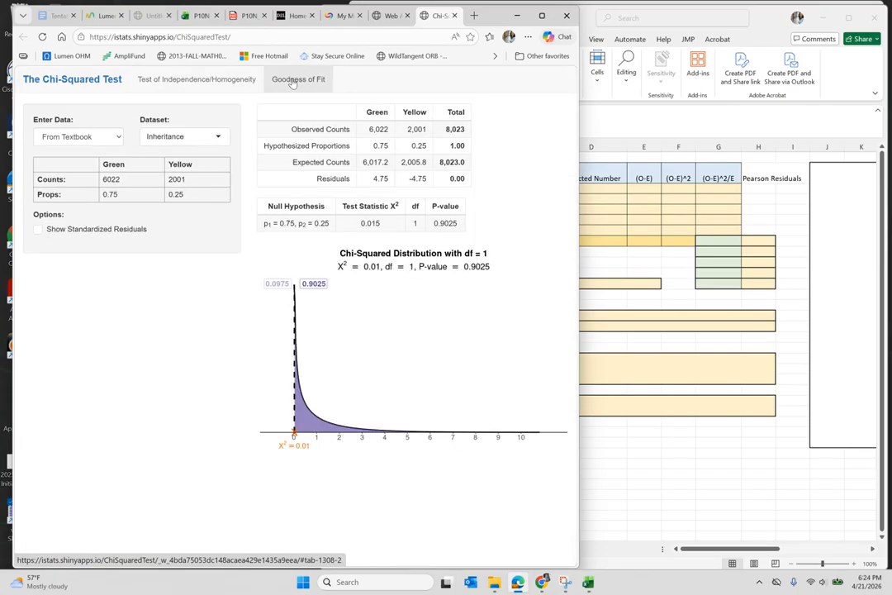
# - Place the Chi-Squared Test app in its own browser window beside the P10N_2.pdf project instructions
pyautogui.hotkey('alt', 'Tab')
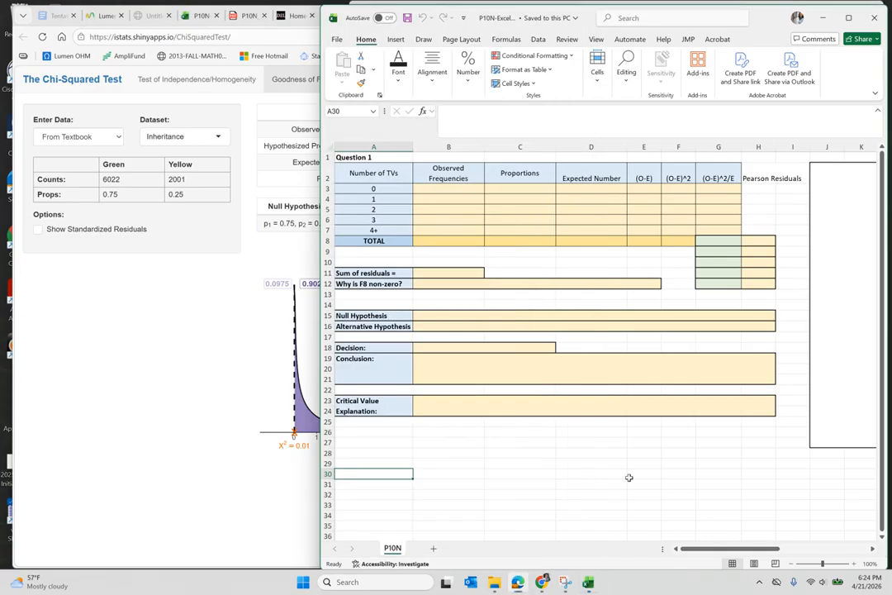
pyautogui.click(155, 452)
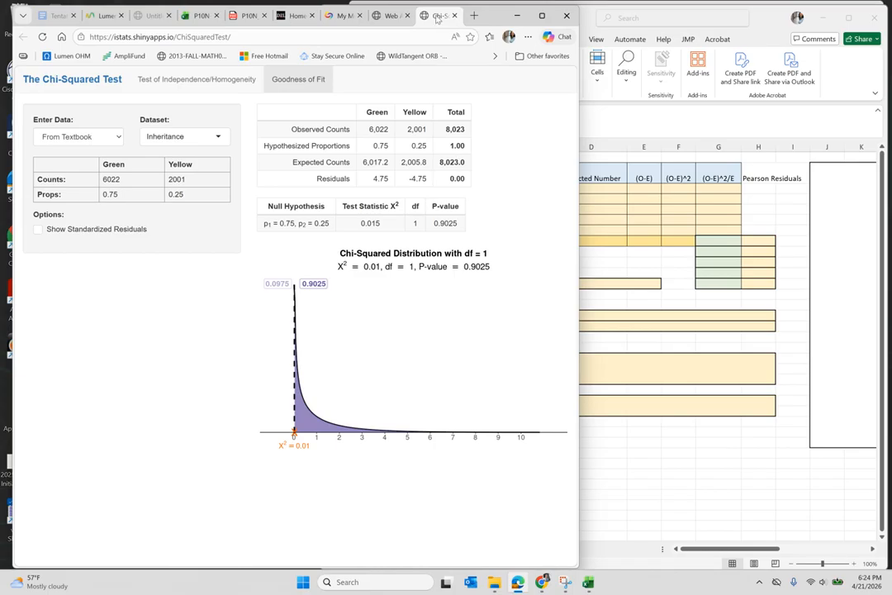
pyautogui.moveTo(438, 19); pyautogui.dragTo(645, 25)
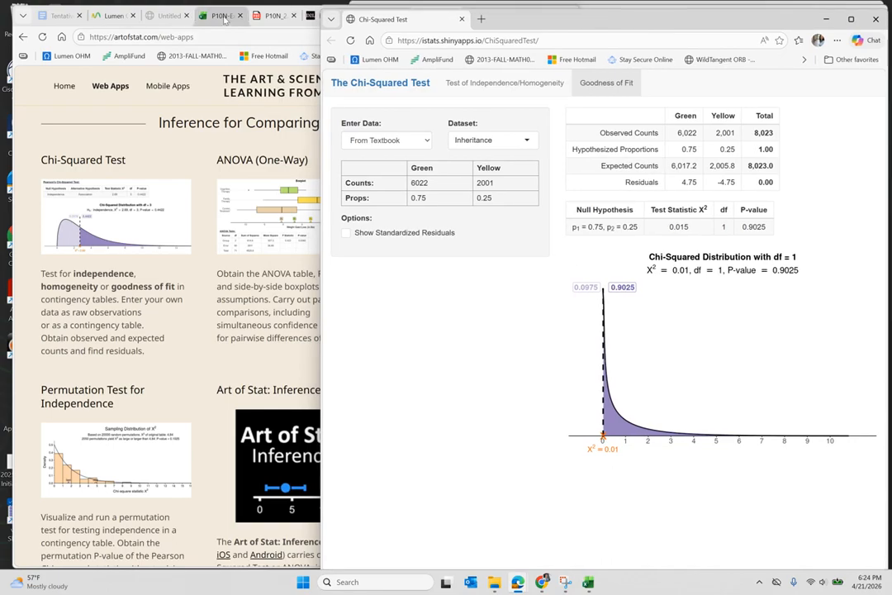
pyautogui.click(268, 19)
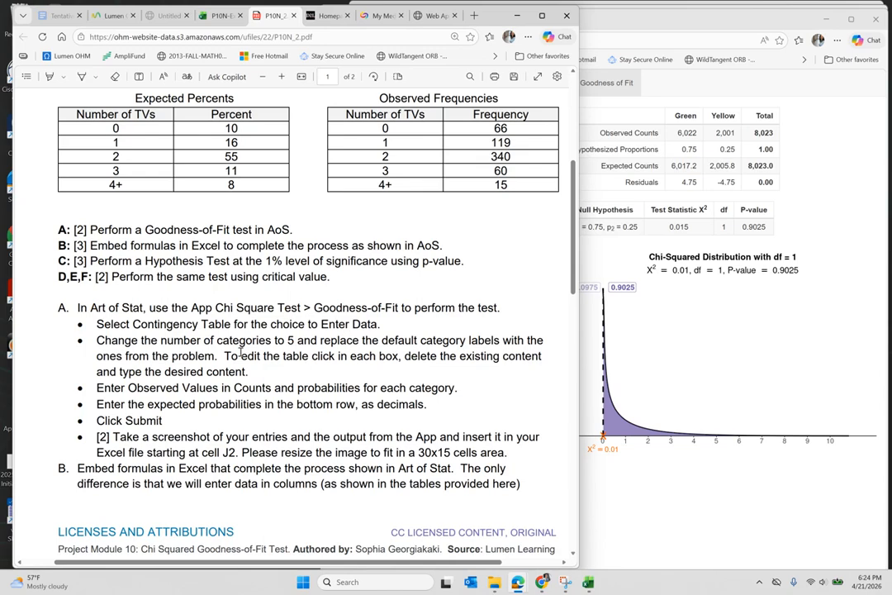
pyautogui.click(698, 383)
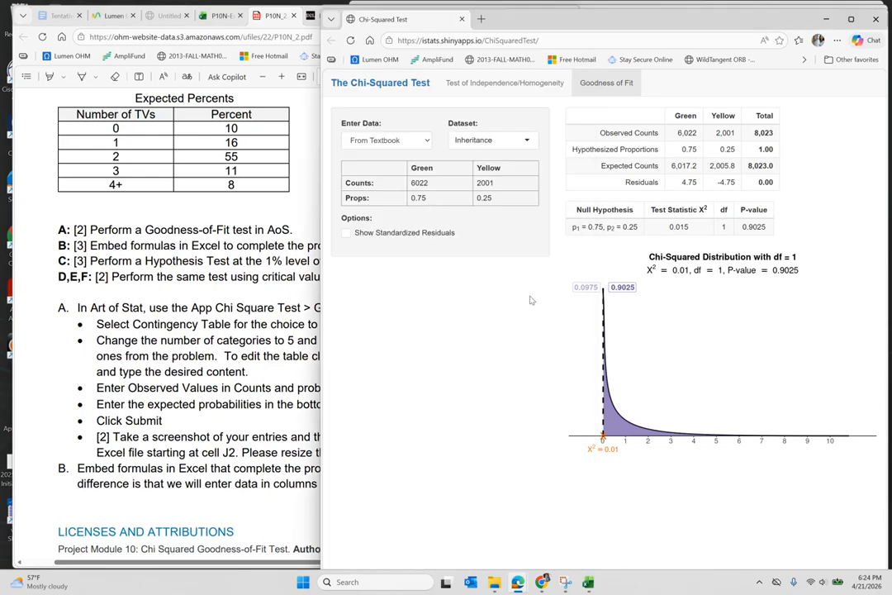
# - Set the data entry to Contingency Table with 5 categories
pyautogui.click(427, 141)
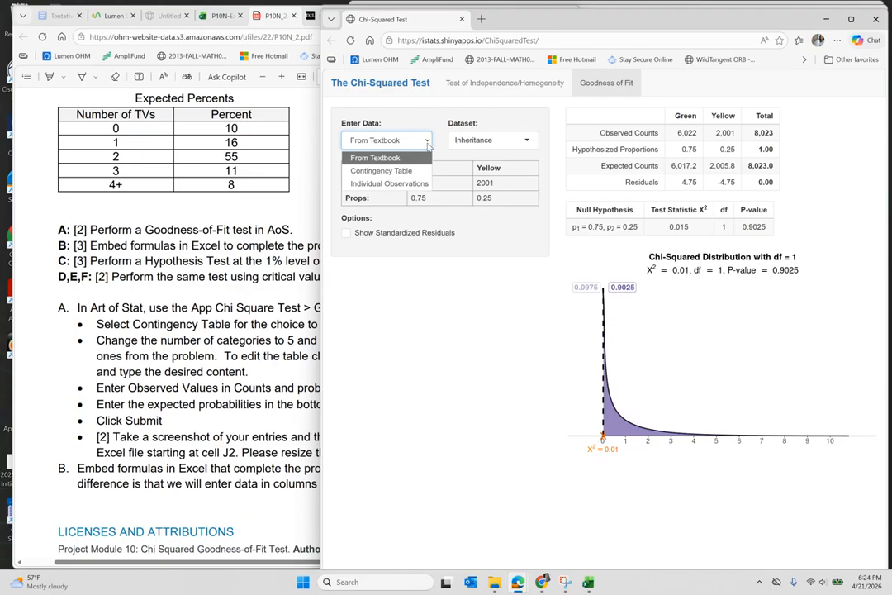
pyautogui.click(394, 170)
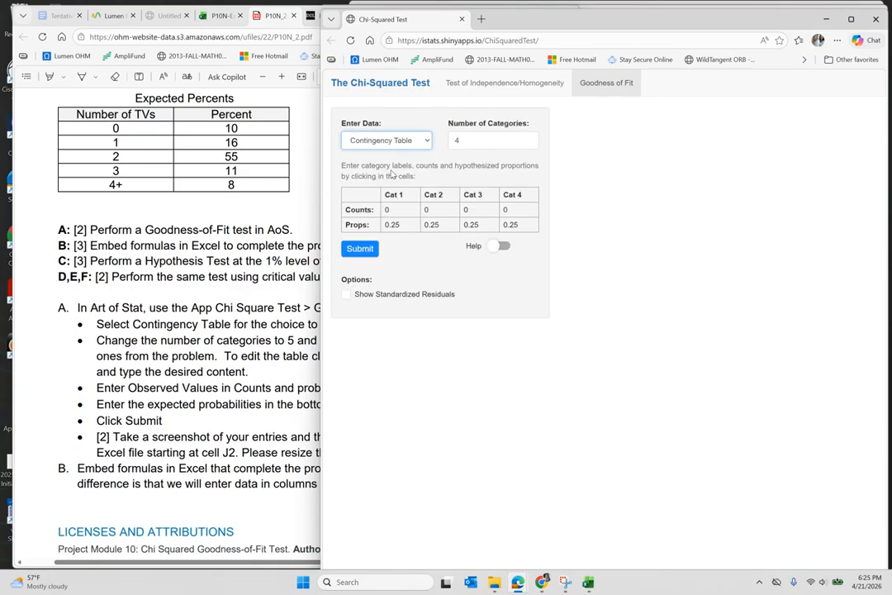
pyautogui.click(465, 141)
pyautogui.press('BackSpace')
pyautogui.write('5')
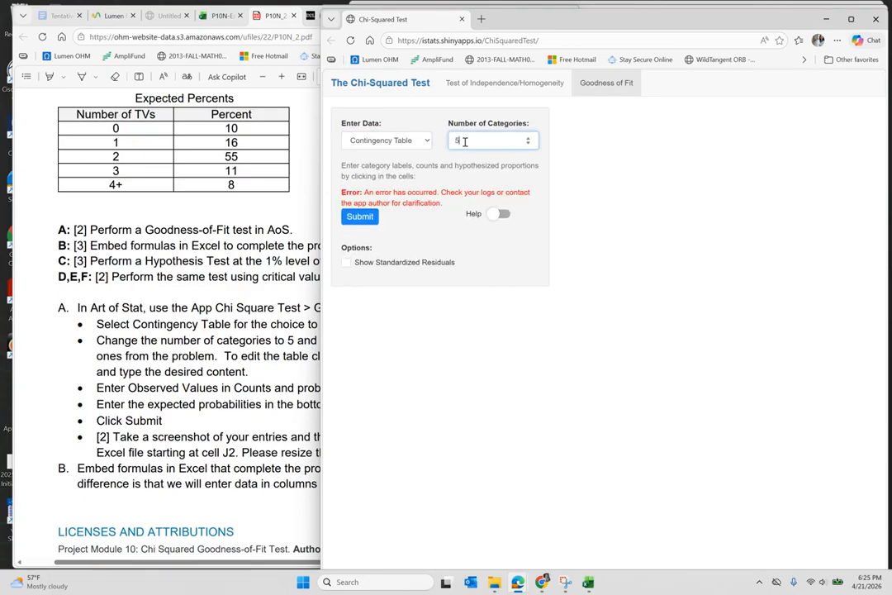
# - Relabel the five category headings in the contingency table as 0, 1, 2, 3 and 4+
pyautogui.doubleClick(390, 194)
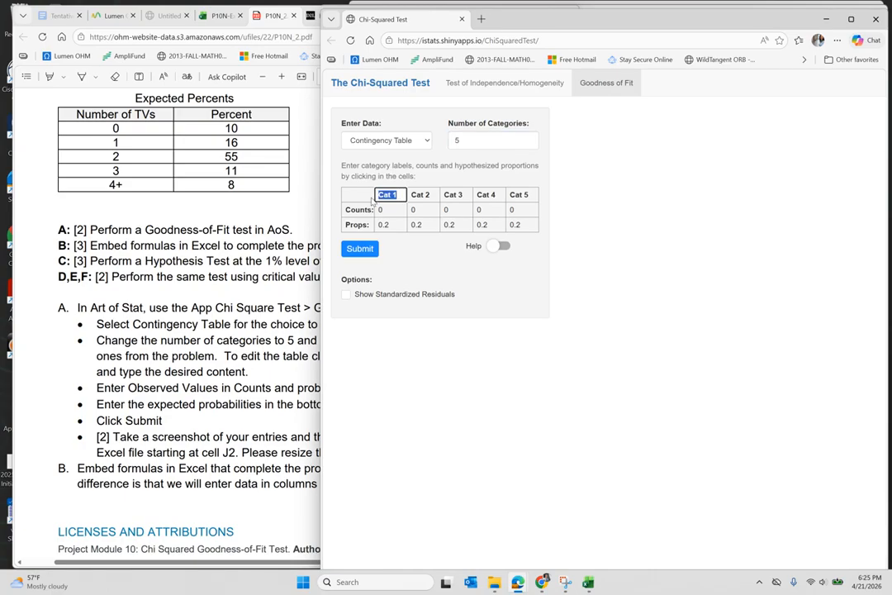
pyautogui.write('0')
pyautogui.click(435, 194)
pyautogui.moveTo(435, 194); pyautogui.dragTo(406, 199)
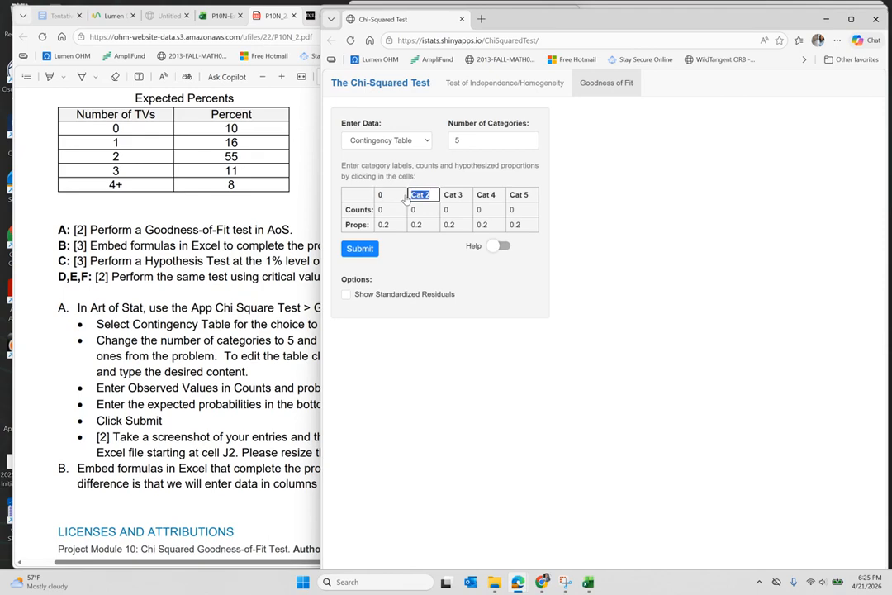
pyautogui.write('1')
pyautogui.click(462, 194)
pyautogui.moveTo(467, 193); pyautogui.dragTo(441, 204)
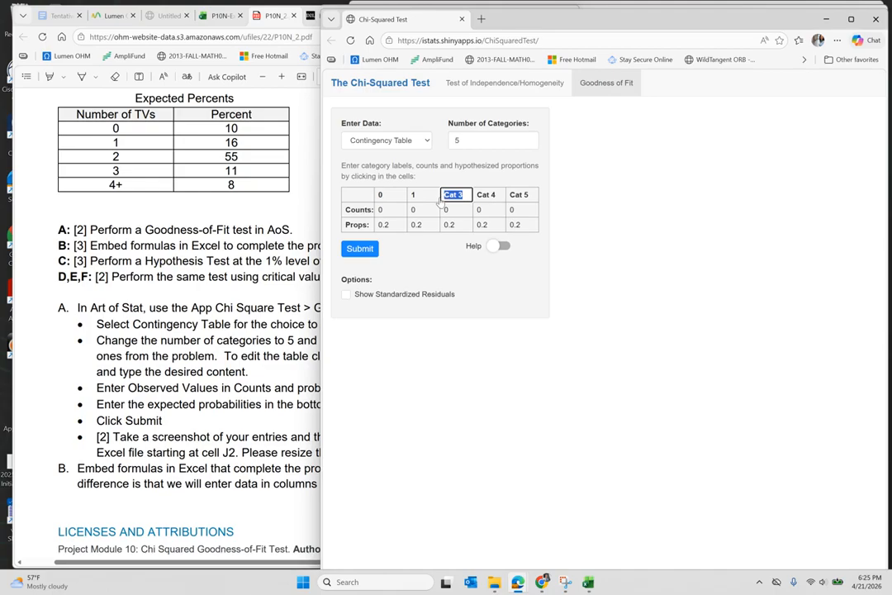
pyautogui.write('2')
pyautogui.click(496, 194)
pyautogui.moveTo(497, 194); pyautogui.dragTo(469, 198)
pyautogui.write('3')
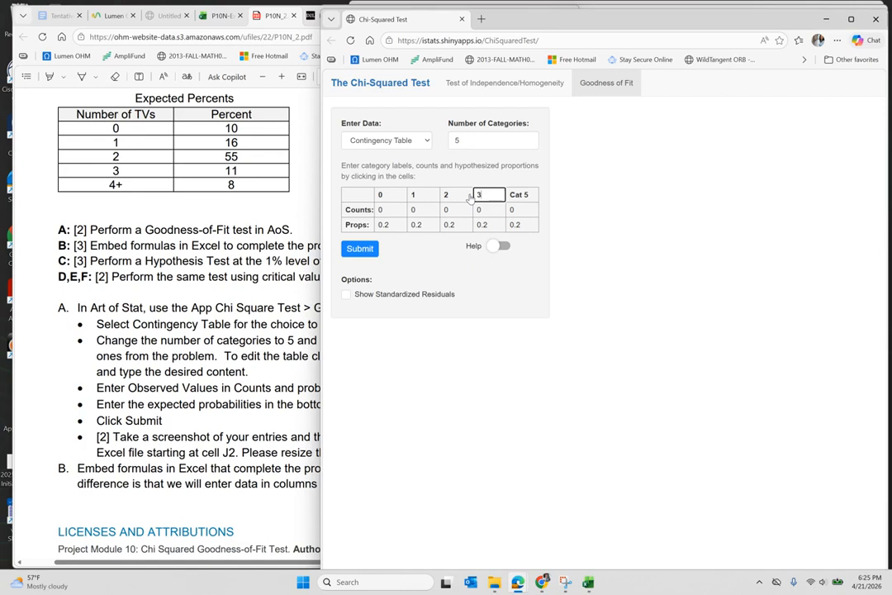
pyautogui.click(531, 195)
pyautogui.moveTo(531, 195); pyautogui.dragTo(501, 196)
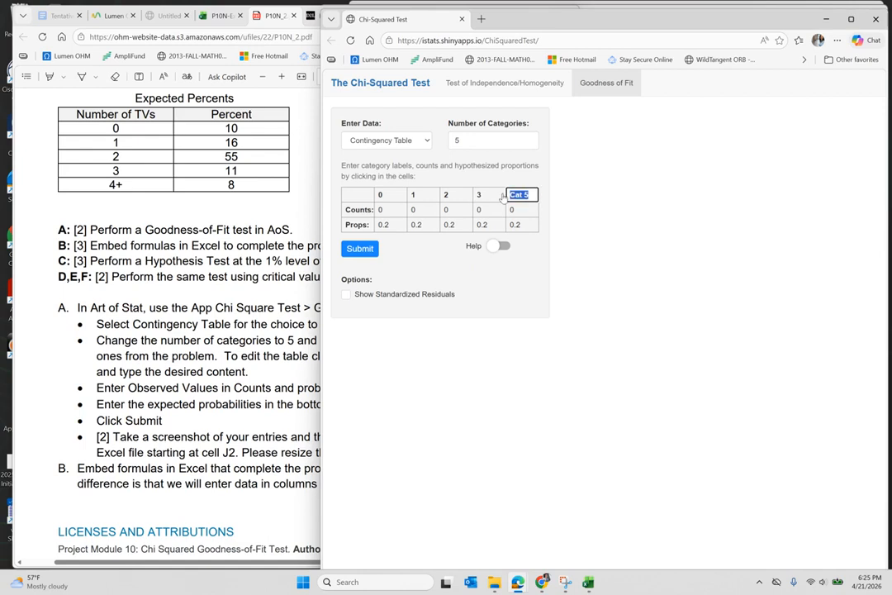
pyautogui.write('4+')
# - Enter the observed counts 66, 119 and 340 for categories 0, 1 and 2, using the PDF's frequency table
pyautogui.click(182, 309)
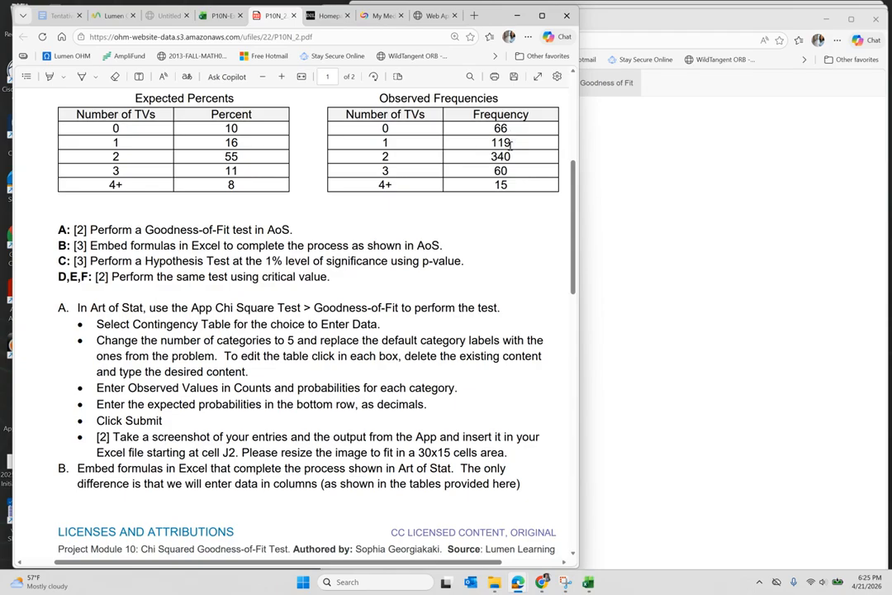
pyautogui.click(586, 209)
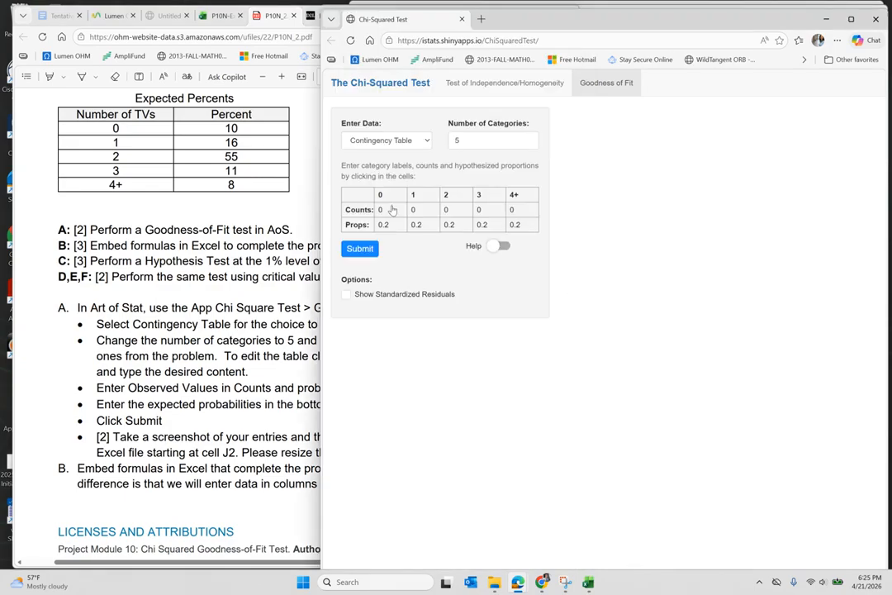
pyautogui.click(392, 209)
pyautogui.write('66')
pyautogui.press('Tab')
pyautogui.write('1')
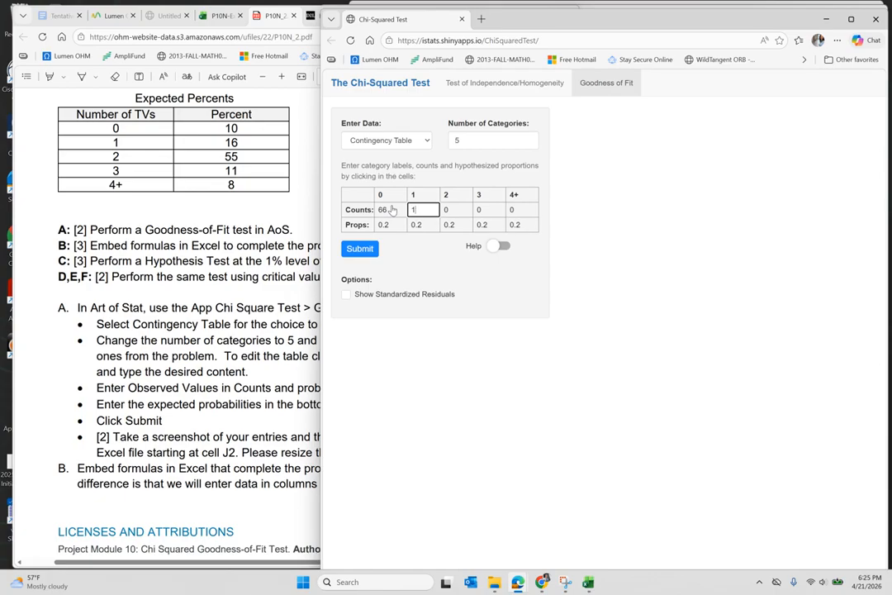
pyautogui.write('19')
pyautogui.press('Tab')
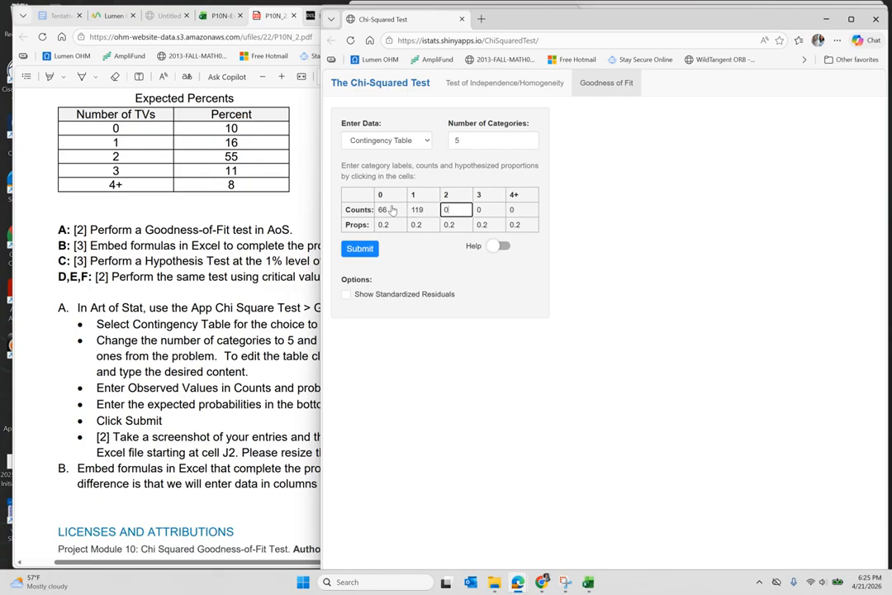
pyautogui.write('4')
pyautogui.write('4')
pyautogui.press('Tab')
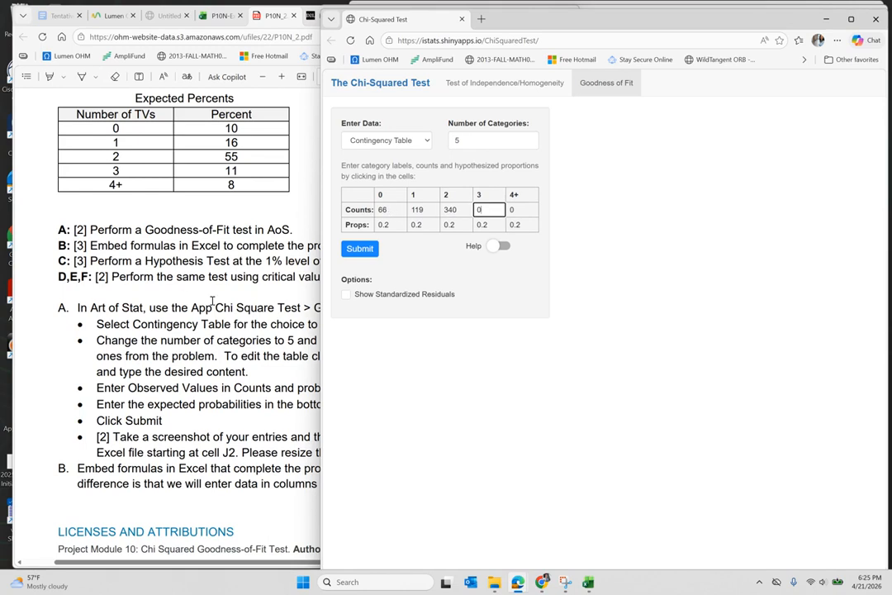
# - Check the remaining frequencies in the PDF and enter counts of 60 for category 3 and 15 for category 4+
pyautogui.click(180, 253)
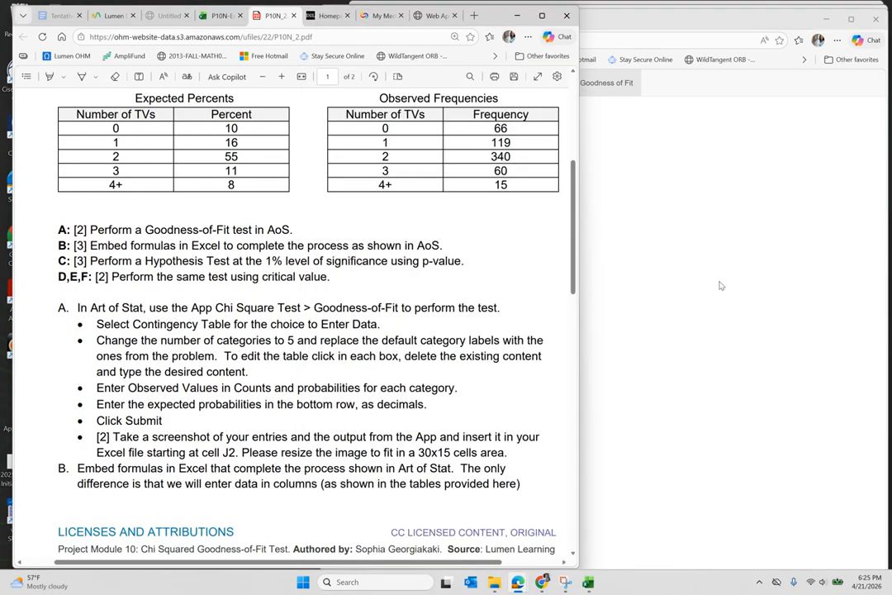
pyautogui.click(605, 241)
pyautogui.click(488, 208)
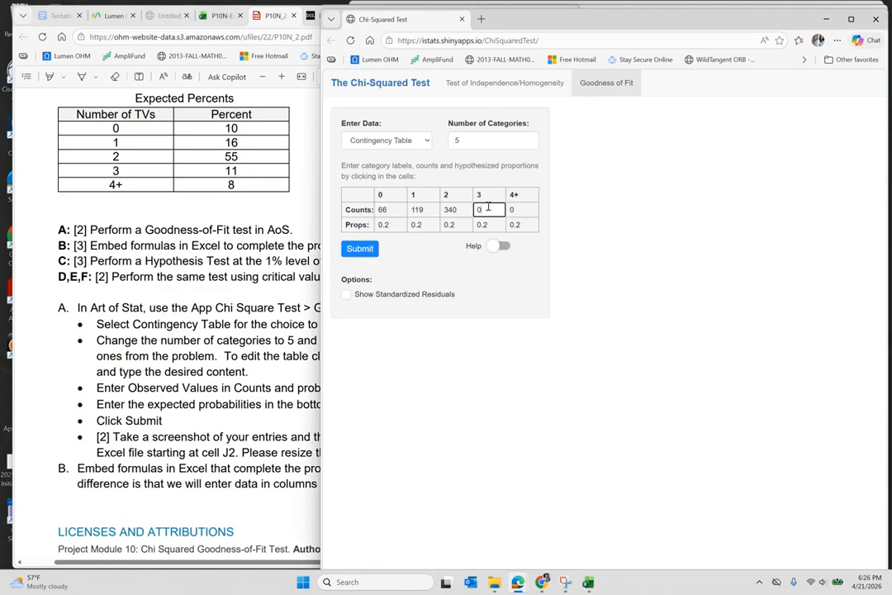
pyautogui.write('60')
pyautogui.press('Tab')
pyautogui.write('15')
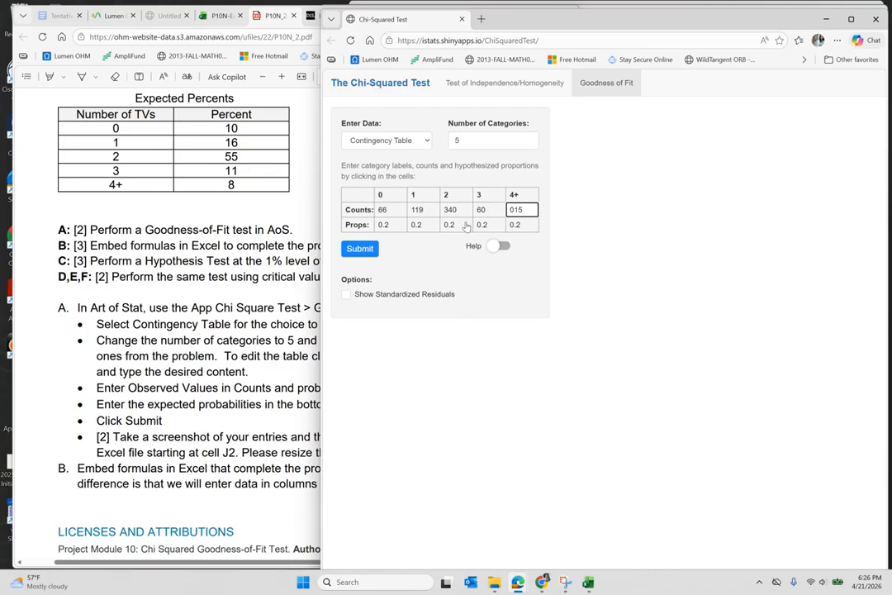
pyautogui.press('BackSpace')
pyautogui.press('BackSpace')
pyautogui.write('15')
# - Enter hypothesized proportions 0.10, 0.16, 0.55, 0.11 and 0.08 for the five categories and submit the goodness-of-fit test
pyautogui.click(393, 224)
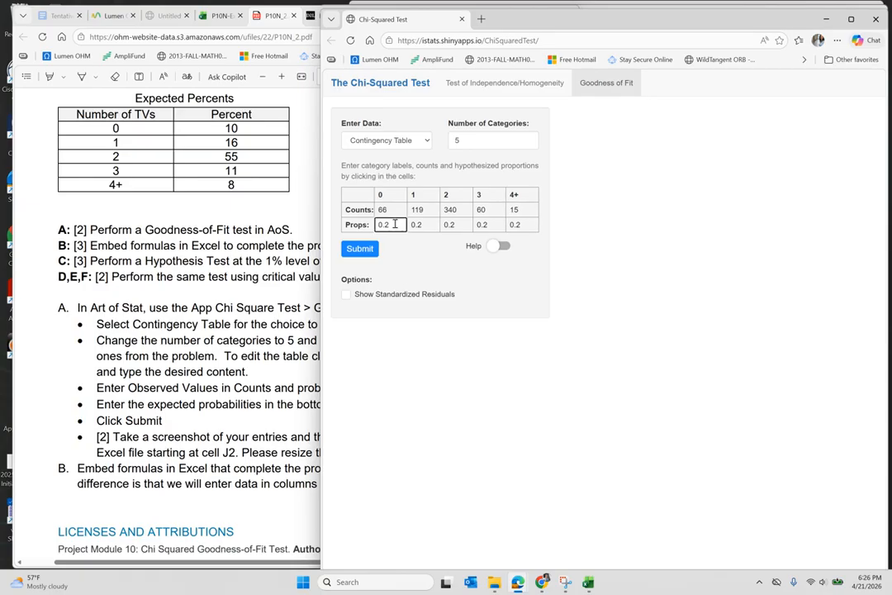
pyautogui.write('0.10')
pyautogui.press('Tab')
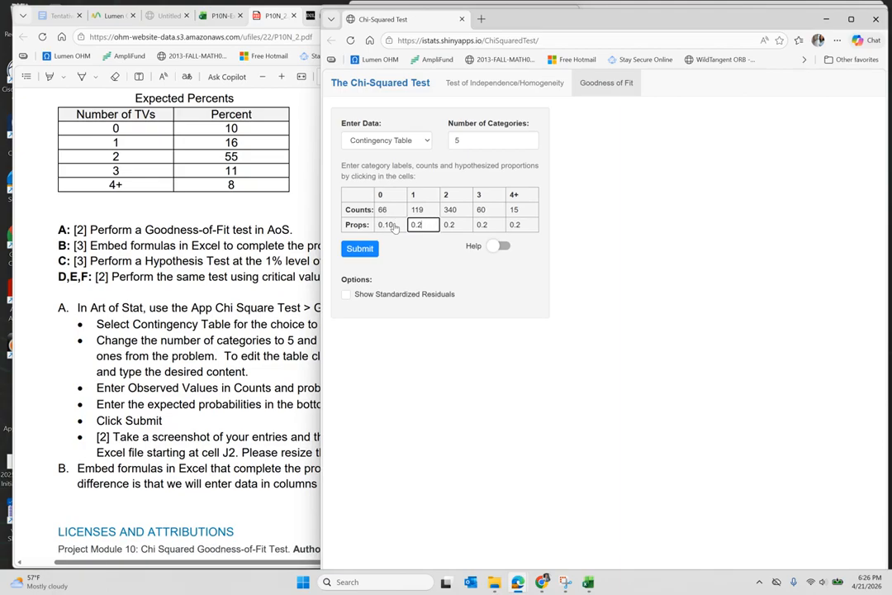
pyautogui.write('0.16')
pyautogui.press('Tab')
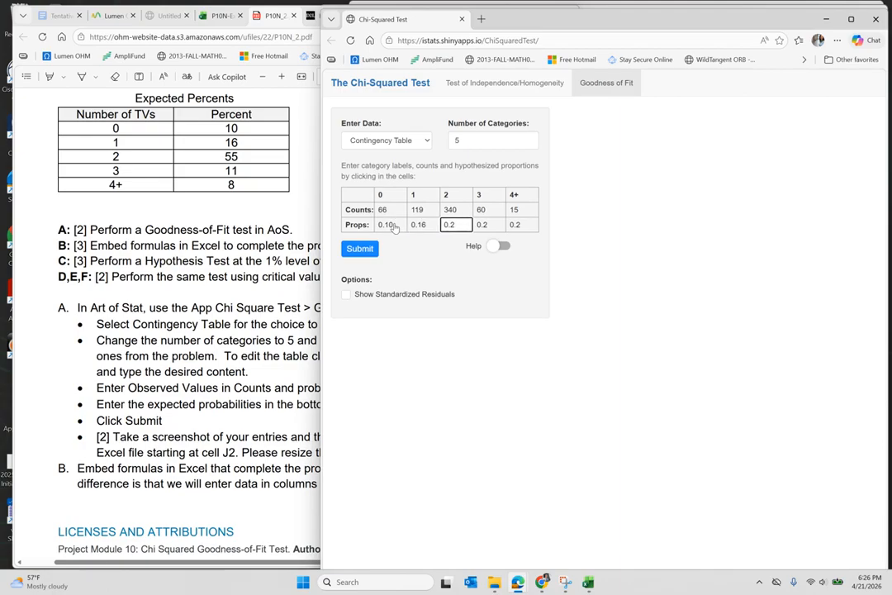
pyautogui.write('0.55')
pyautogui.press('Tab')
pyautogui.press('BackSpace')
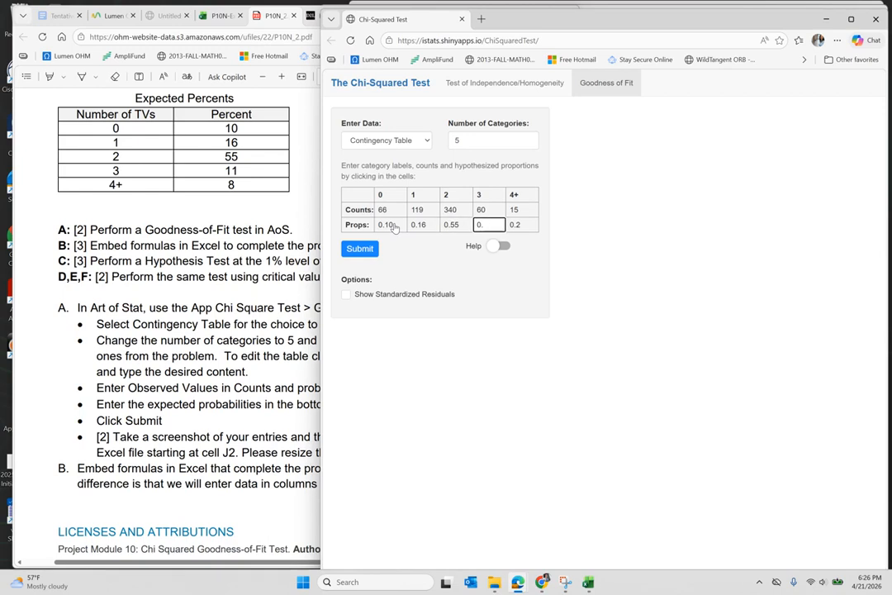
pyautogui.write('11')
pyautogui.press('Tab')
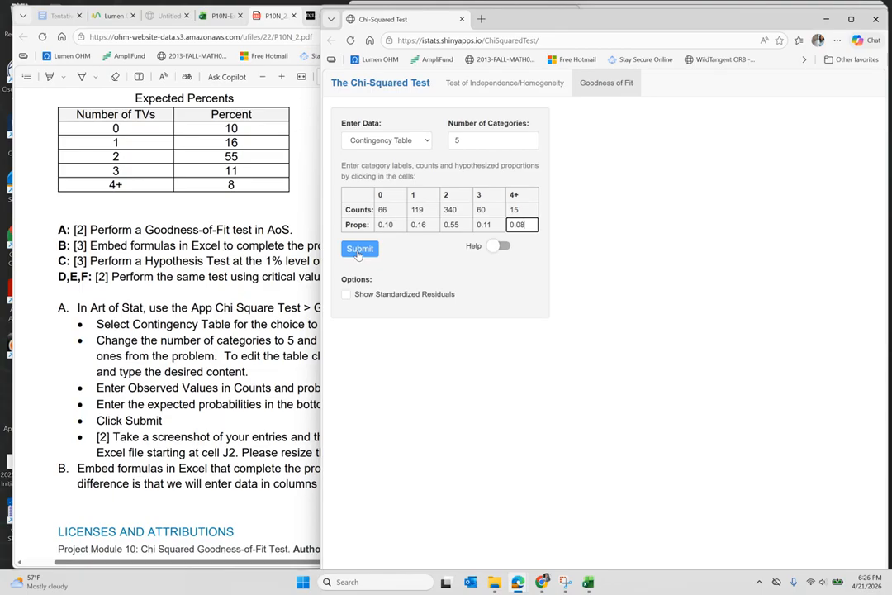
pyautogui.click(358, 251)
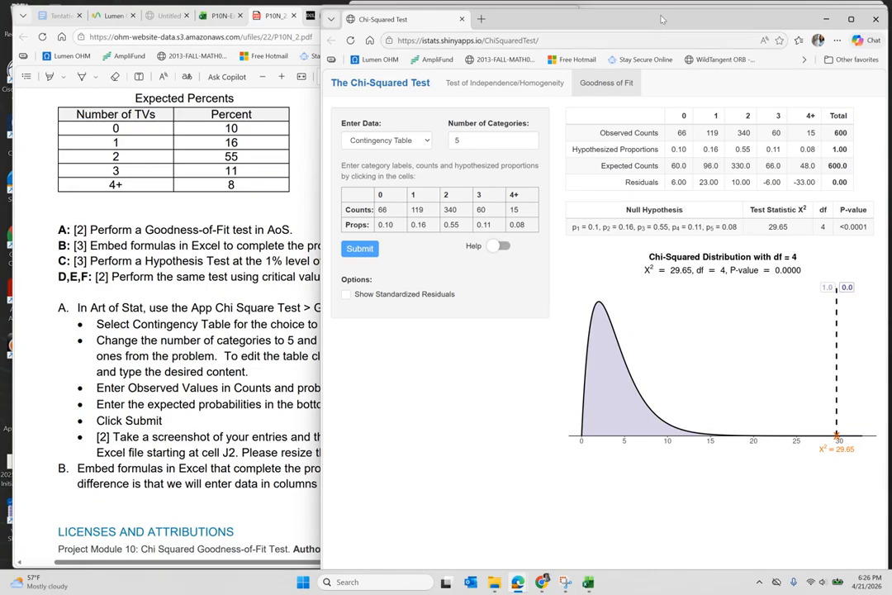
# - Reread the PDF's screenshot instructions and examine the Art of Stat output image placed in the P10N worksheet in Excel
pyautogui.moveTo(663, 9); pyautogui.dragTo(641, 259)
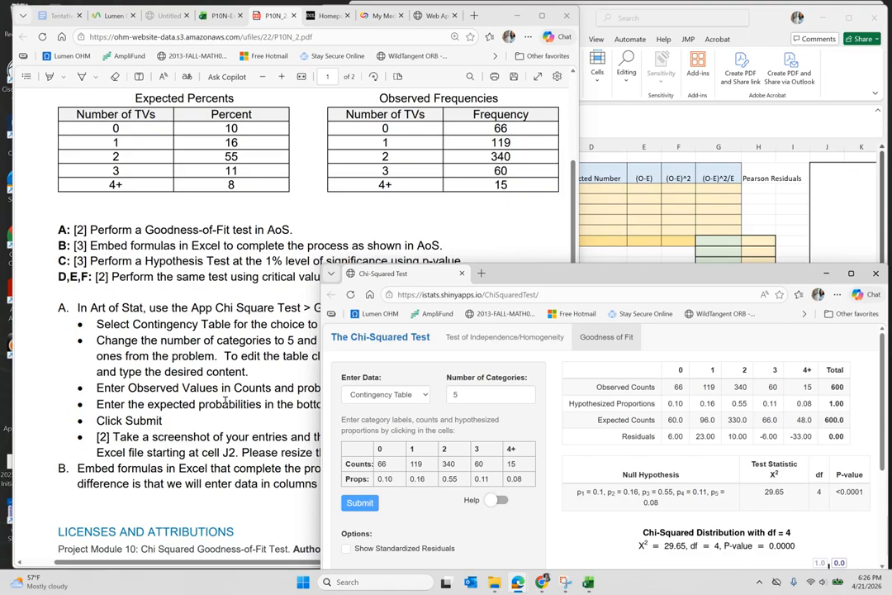
pyautogui.click(190, 338)
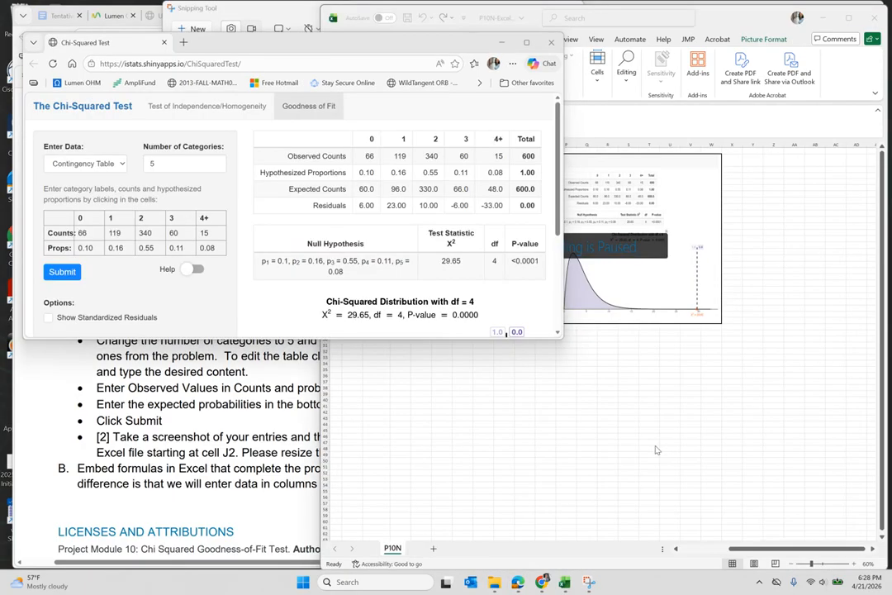
pyautogui.click(656, 450)
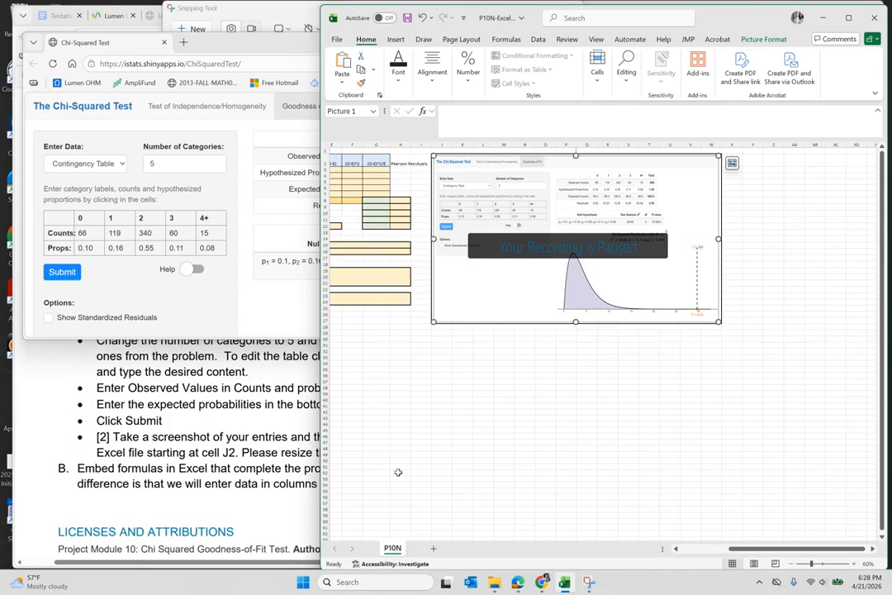
pyautogui.hscroll(-5, 398, 471)
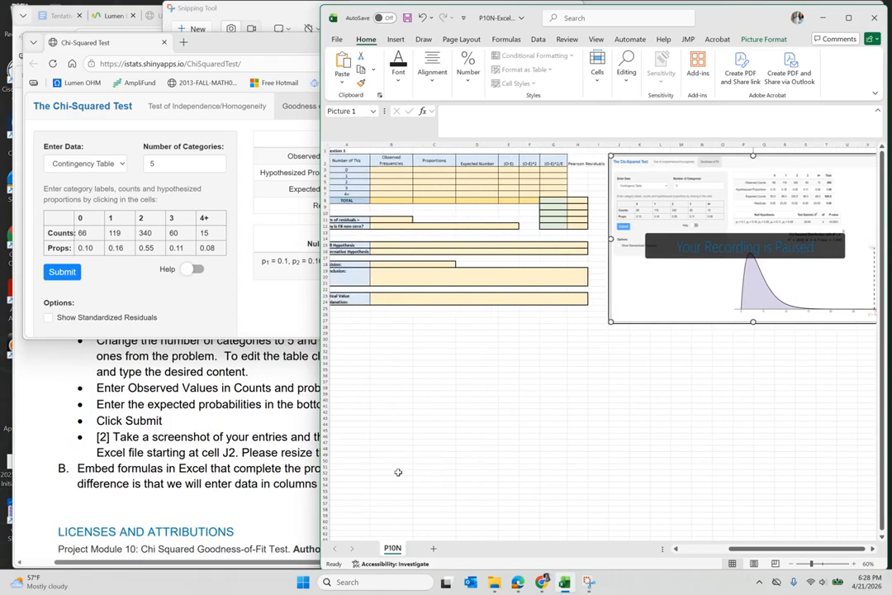
pyautogui.hscroll(-1, 398, 471)
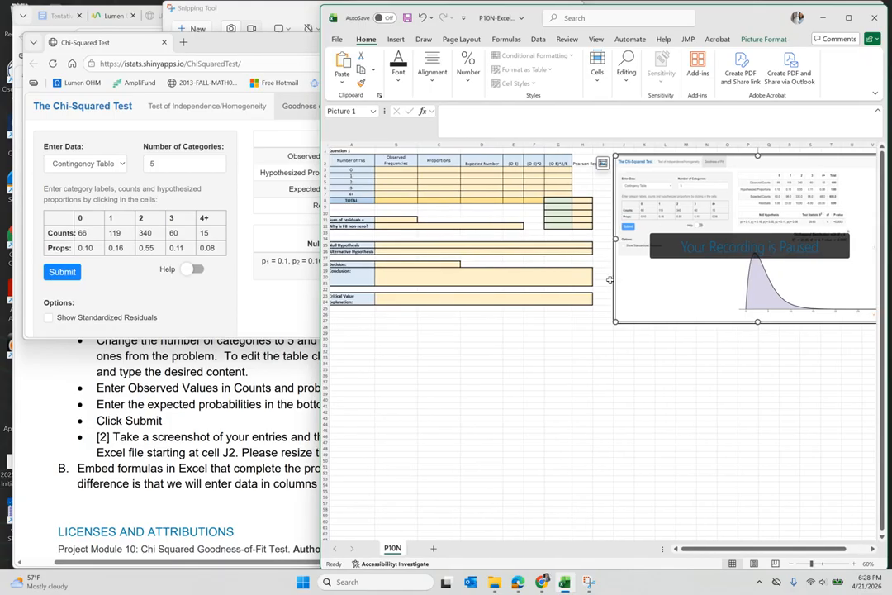
pyautogui.scroll(4, 490, 476)
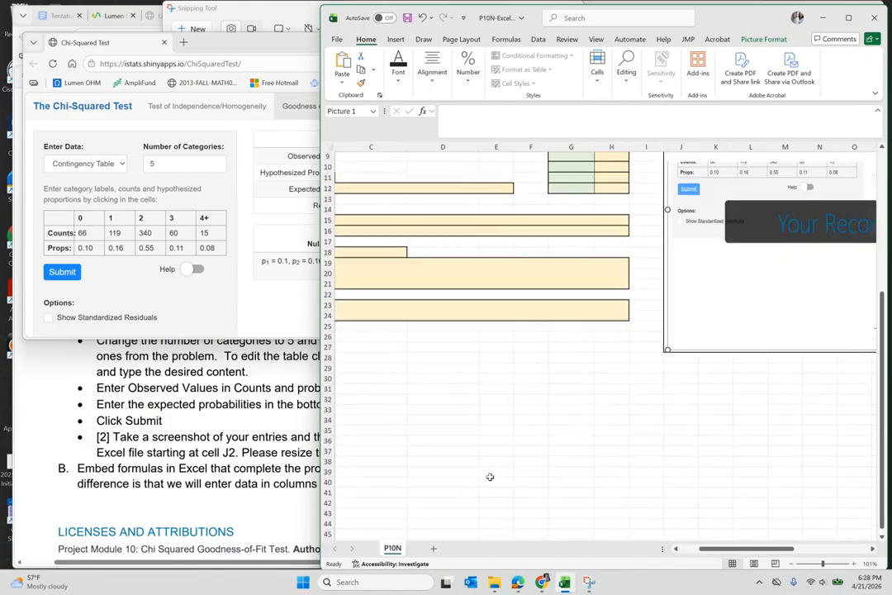
pyautogui.scroll(3, 489, 476)
pyautogui.hscroll(5, 490, 476)
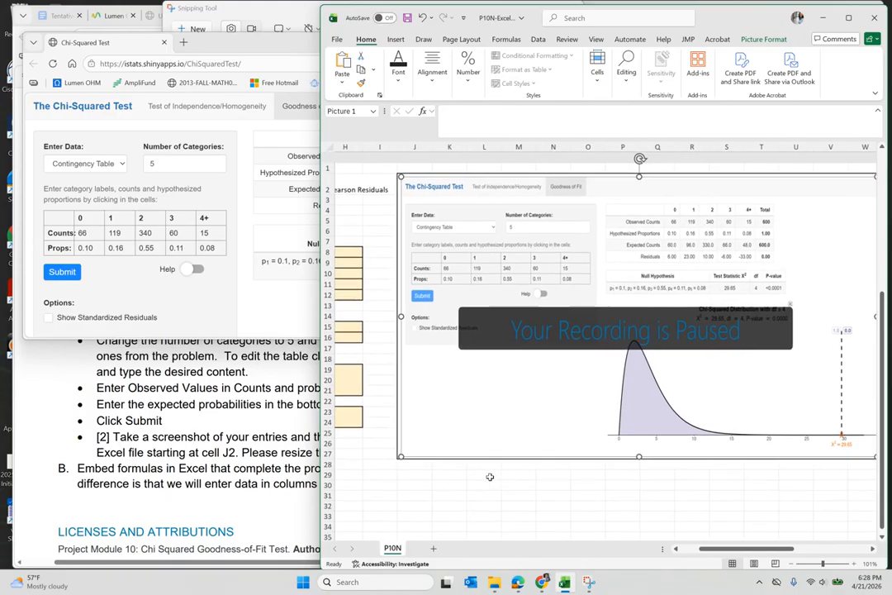
pyautogui.scroll(-1, 489, 477)
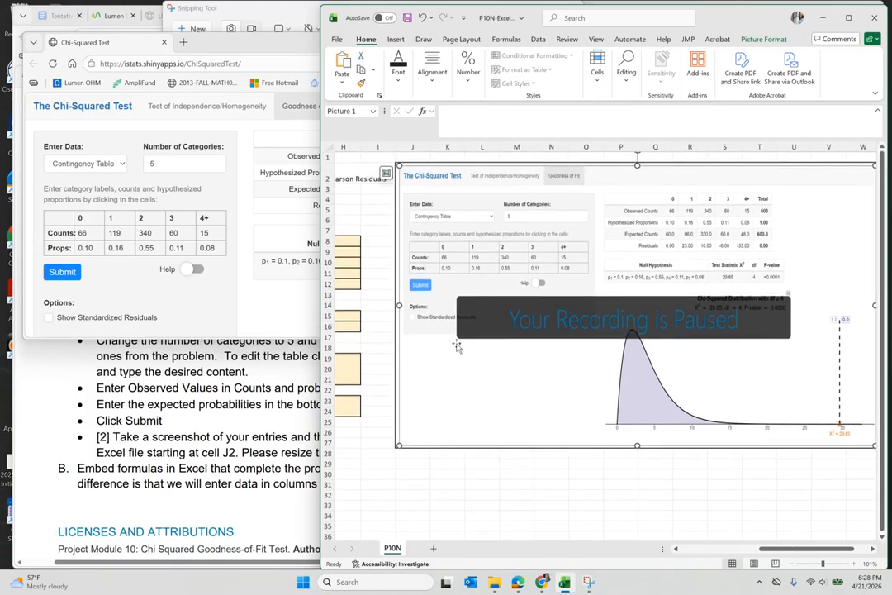
# - Read the PDF's part B instructions for the Excel formulas and compare them with the layout of the Question 1 table
pyautogui.click(212, 407)
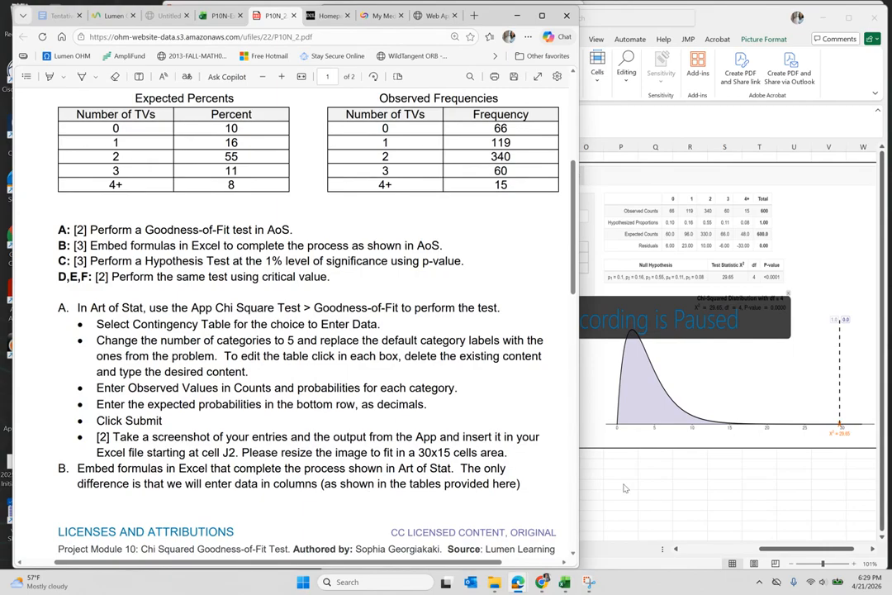
pyautogui.scroll(-3, 414, 507)
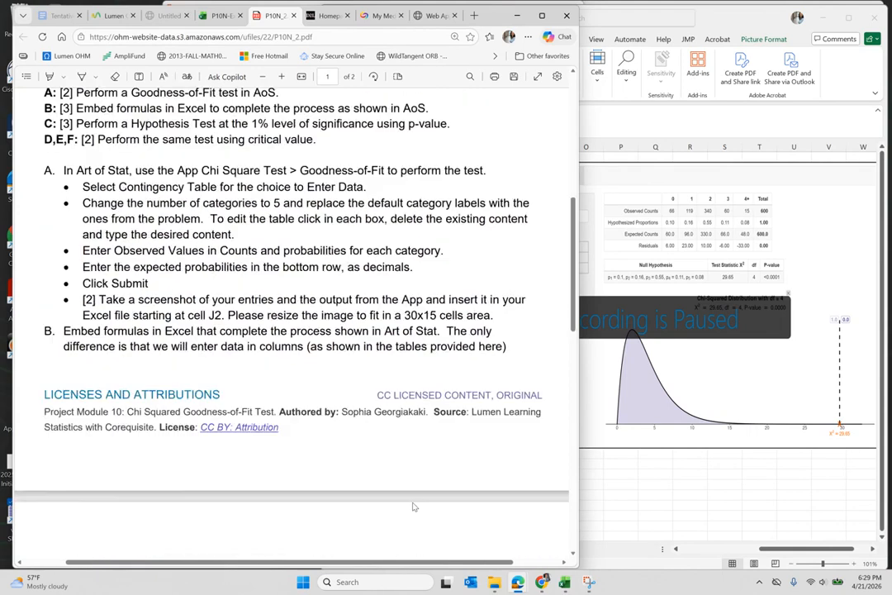
pyautogui.scroll(-8, 414, 506)
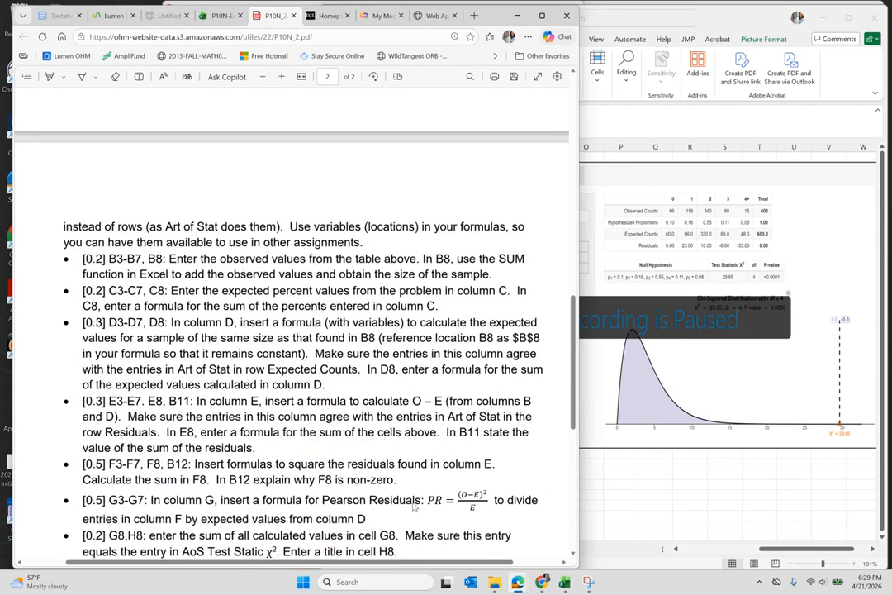
pyautogui.scroll(-2, 414, 506)
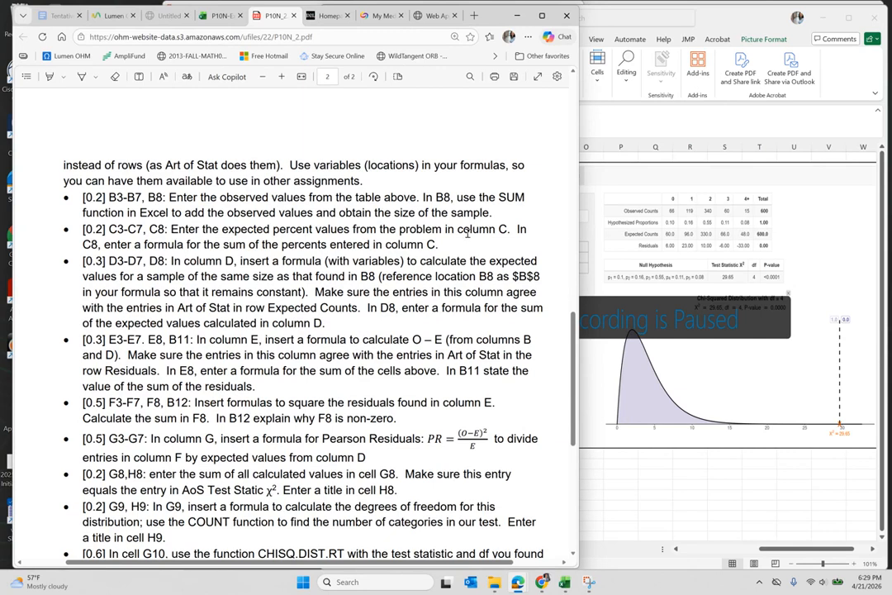
pyautogui.scroll(3, 449, 288)
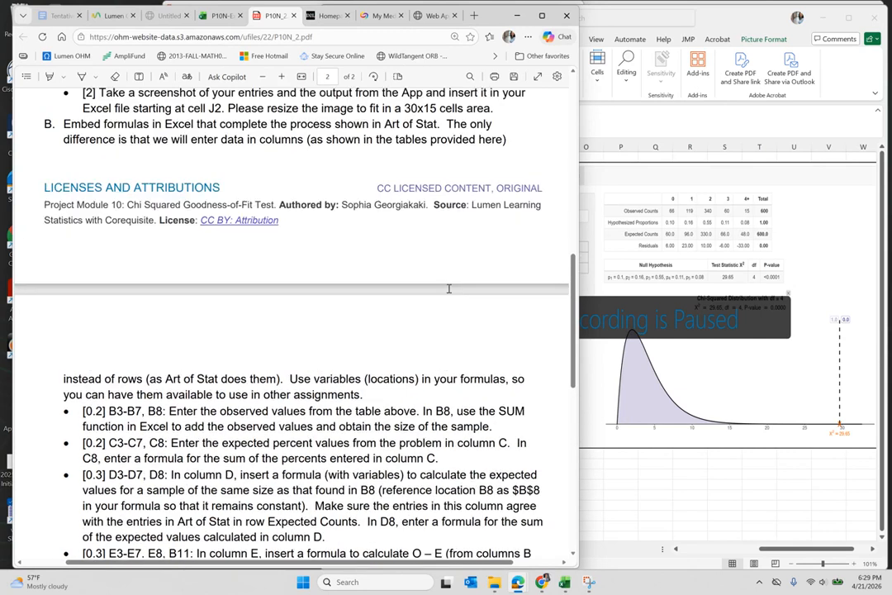
pyautogui.scroll(1, 448, 289)
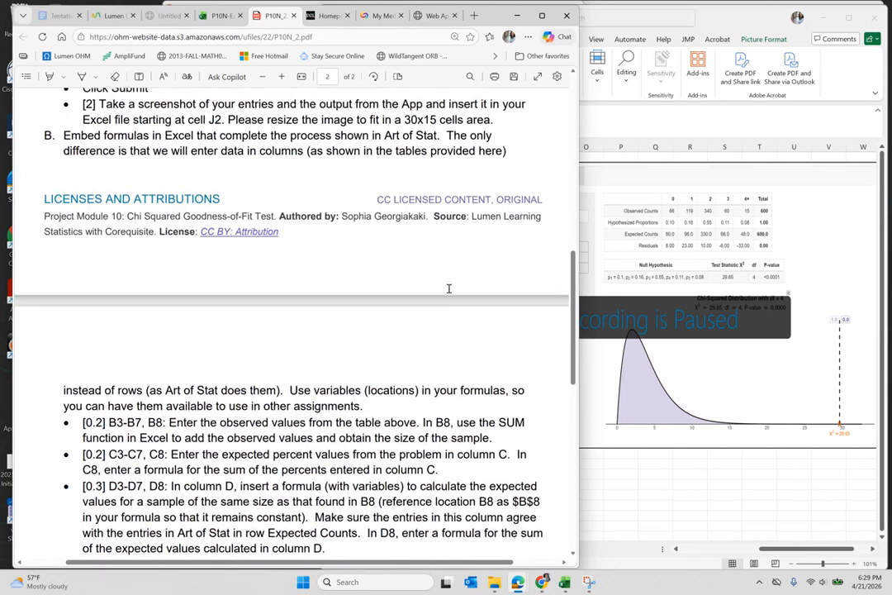
pyautogui.scroll(-1, 448, 288)
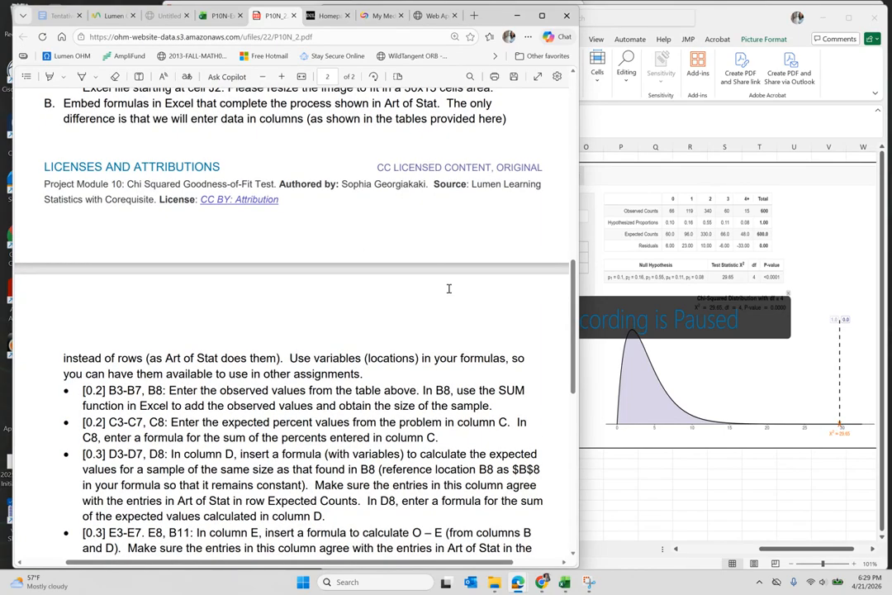
pyautogui.click(652, 485)
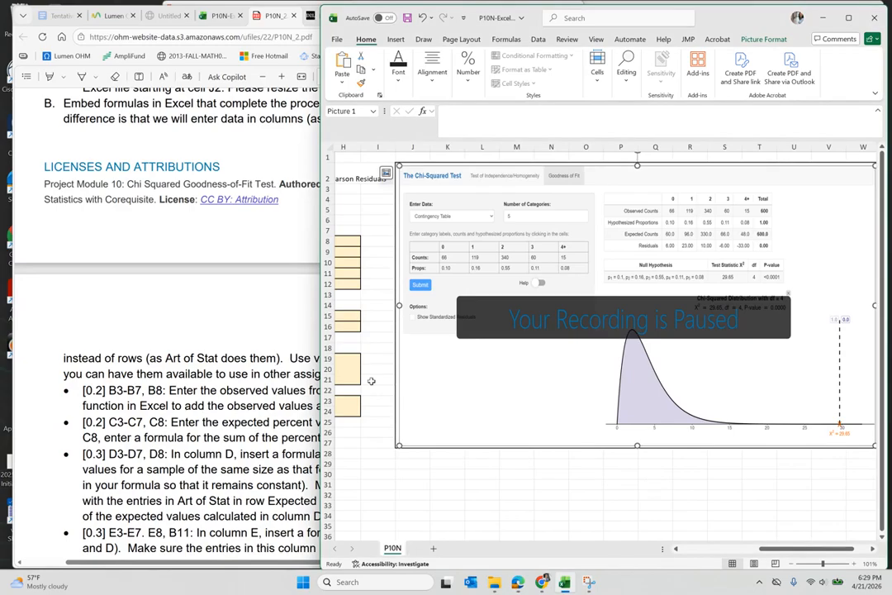
pyautogui.hscroll(-5, 371, 380)
pyautogui.scroll(-2, 371, 380)
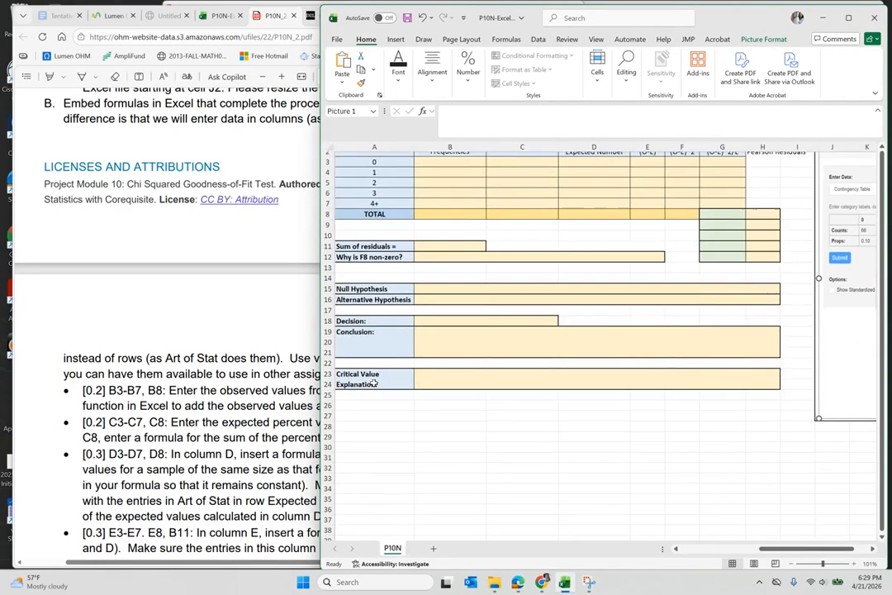
pyautogui.scroll(2, 373, 383)
pyautogui.scroll(-2, 373, 384)
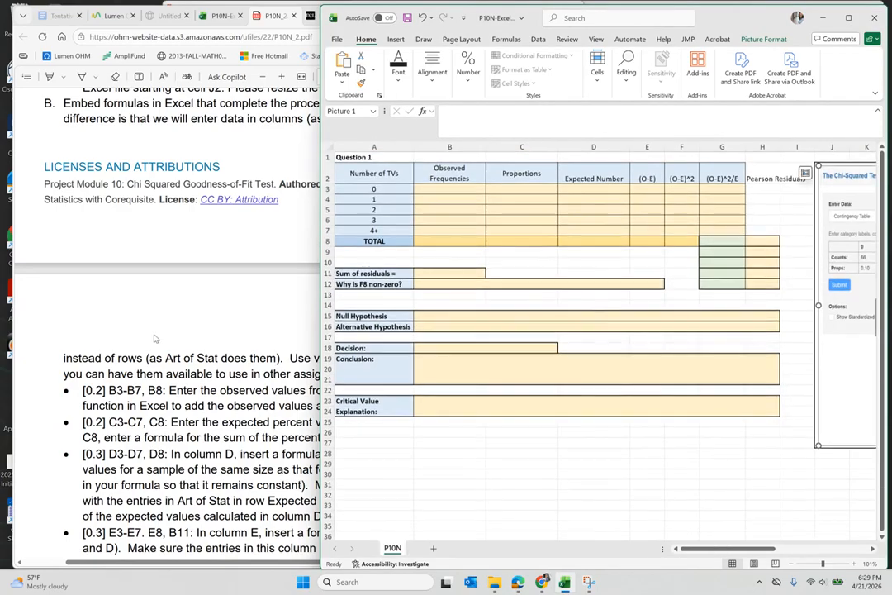
# - Consult the PDF's observed frequencies table and enter 66, 119 and 340 in cells B3 to B5 of the Excel worksheet
pyautogui.click(154, 338)
pyautogui.scroll(10, 154, 338)
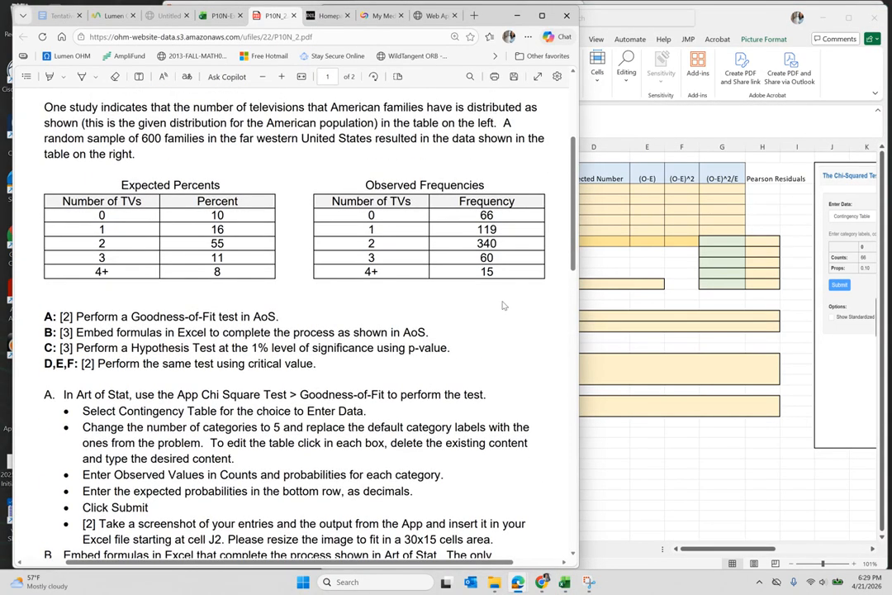
pyautogui.click(682, 311)
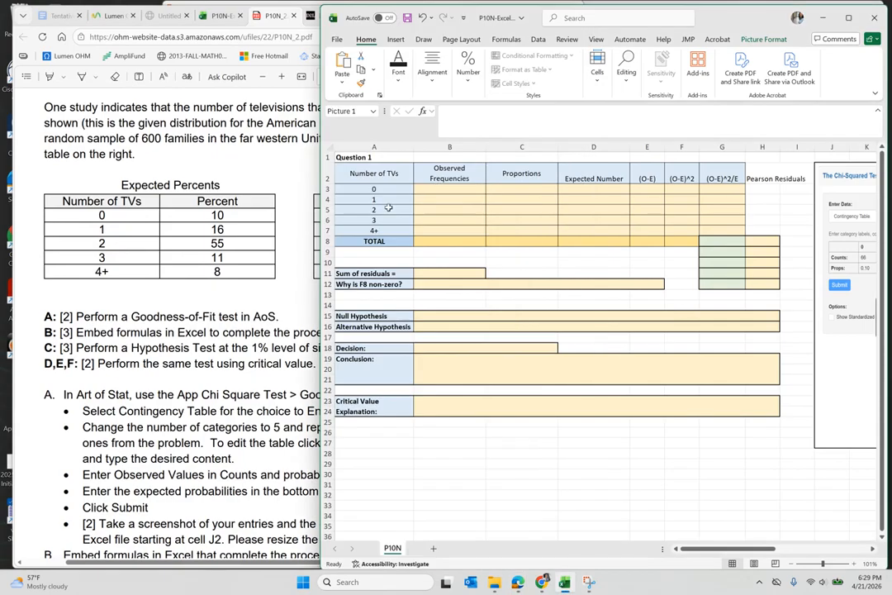
pyautogui.click(439, 187)
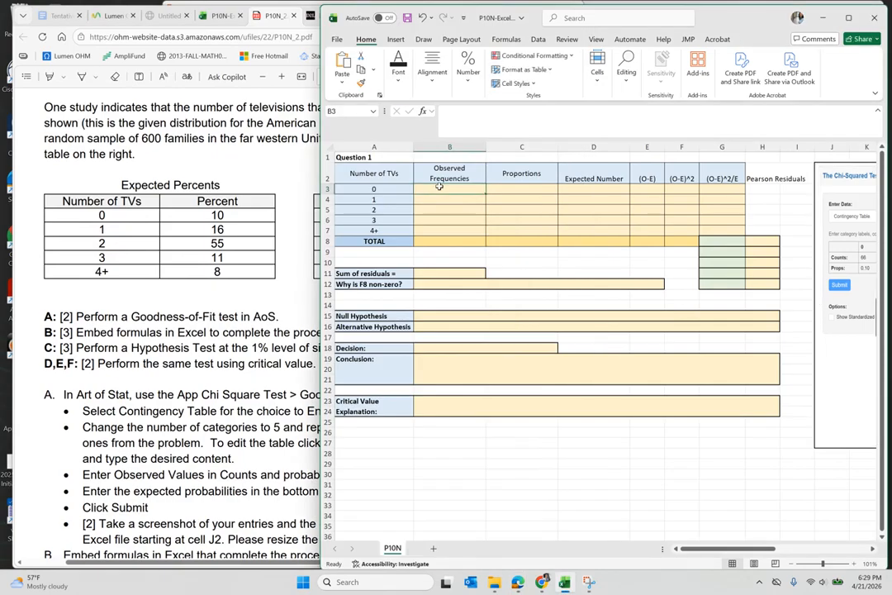
pyautogui.write('66')
pyautogui.press('Return')
pyautogui.write('119')
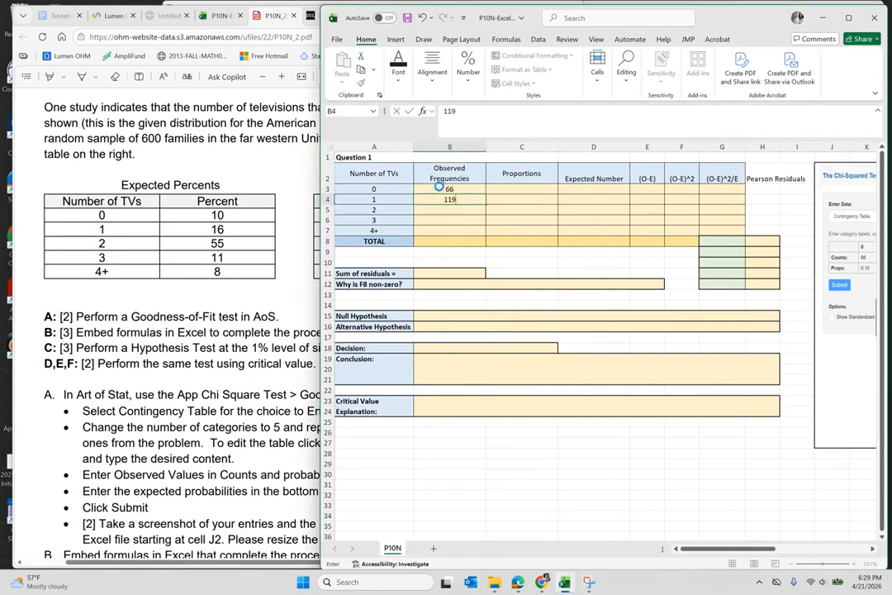
pyautogui.press('Return')
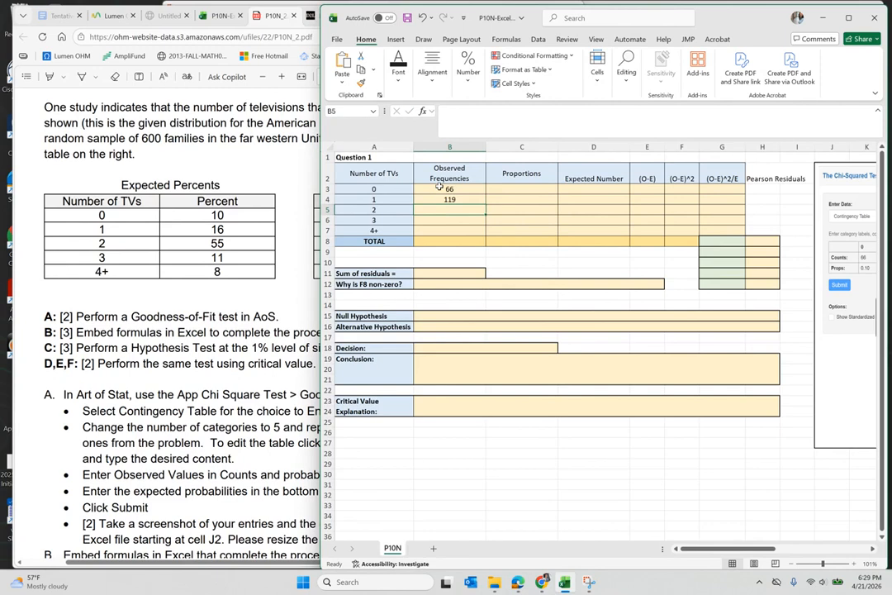
pyautogui.write('340')
pyautogui.press('Return')
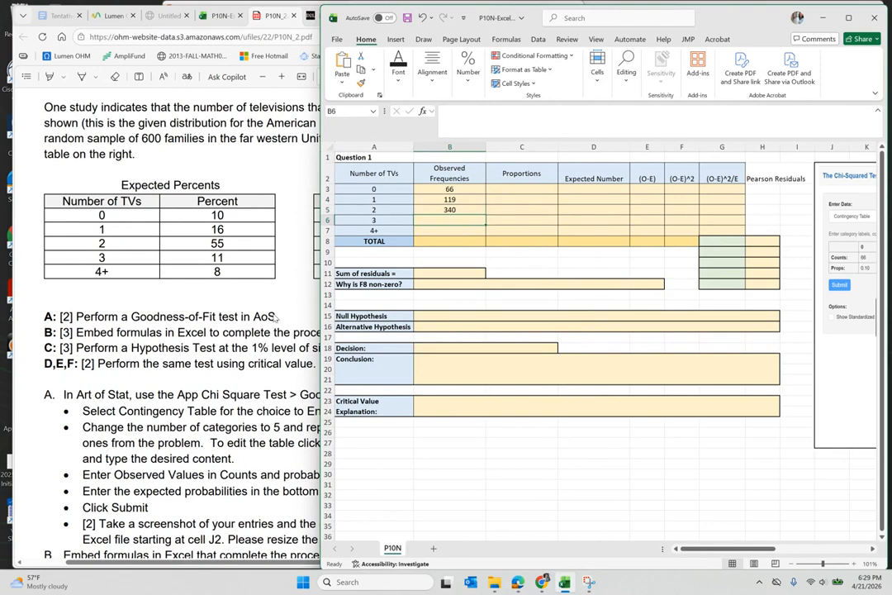
# - Check the remaining observed frequencies in the PDF and enter 60 in B6 and 15 in B7
pyautogui.click(245, 300)
pyautogui.click(638, 470)
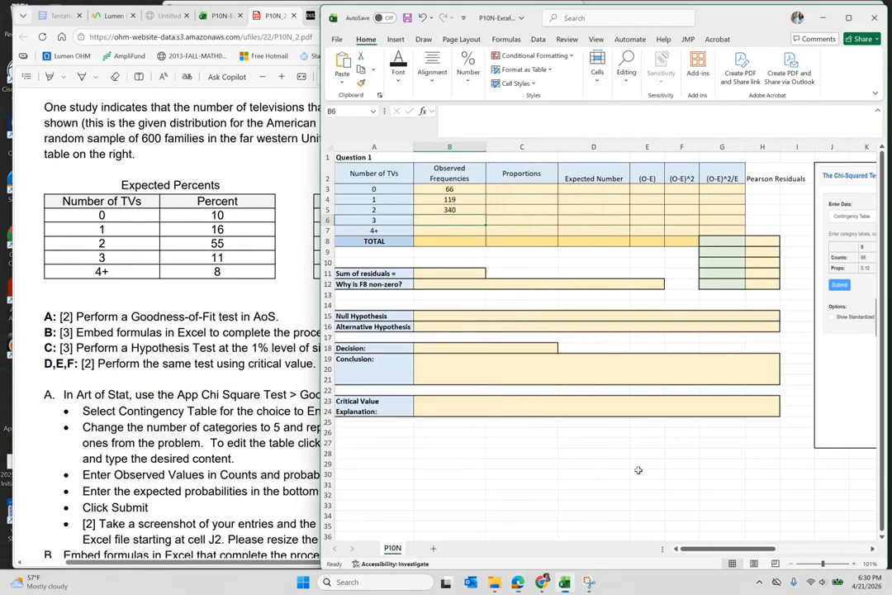
pyautogui.write('60')
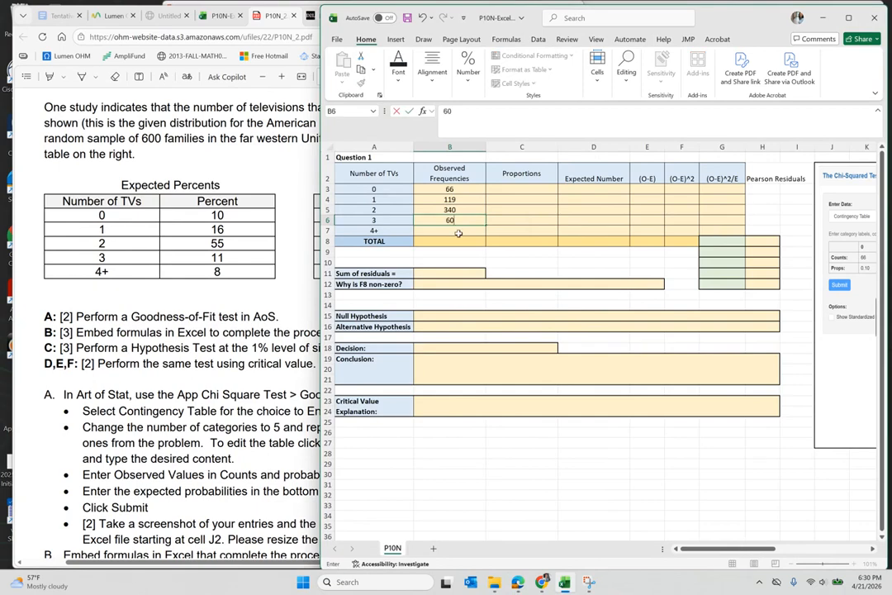
pyautogui.press('Return')
pyautogui.write('15')
pyautogui.press('Return')
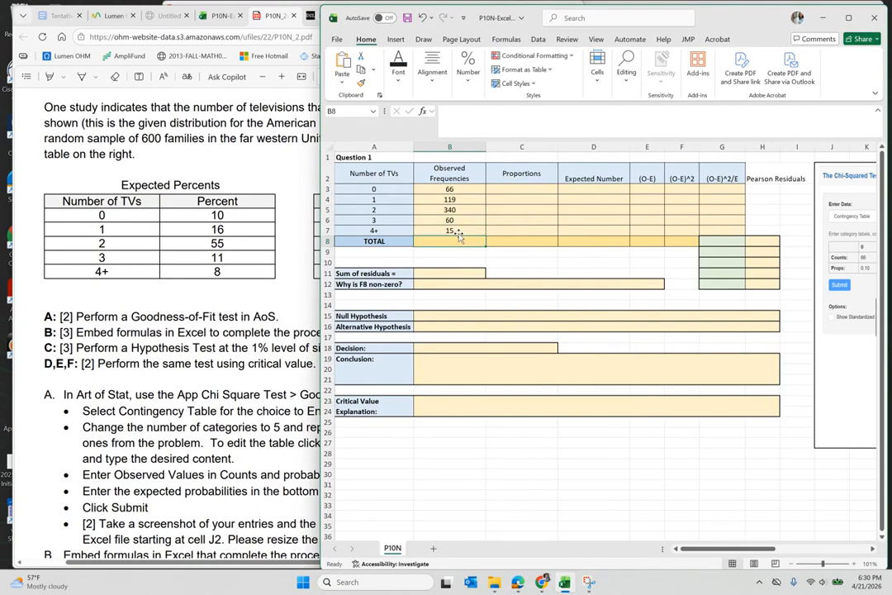
# - Total the observed frequencies in B8 with a SUM formula over B3:B7
pyautogui.write('=sum(')
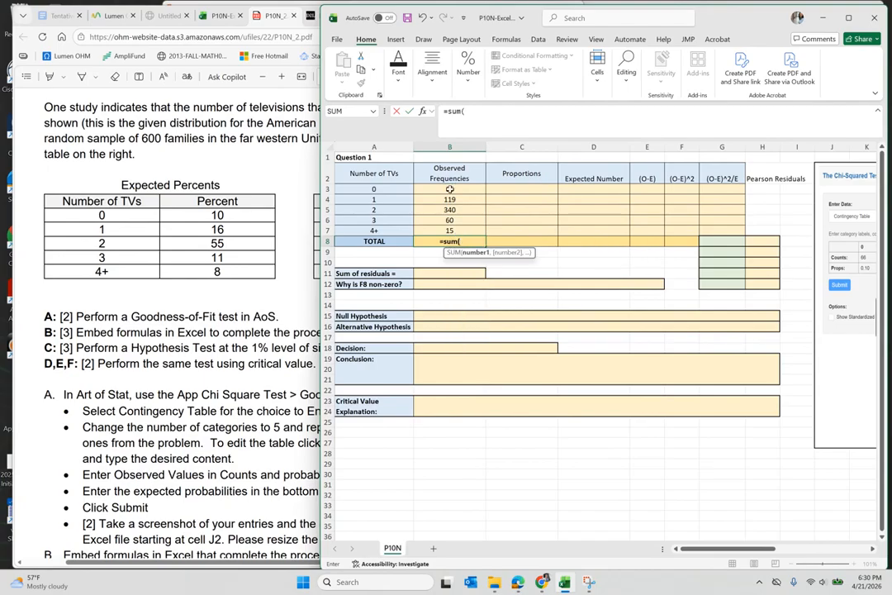
pyautogui.moveTo(449, 190); pyautogui.dragTo(453, 232)
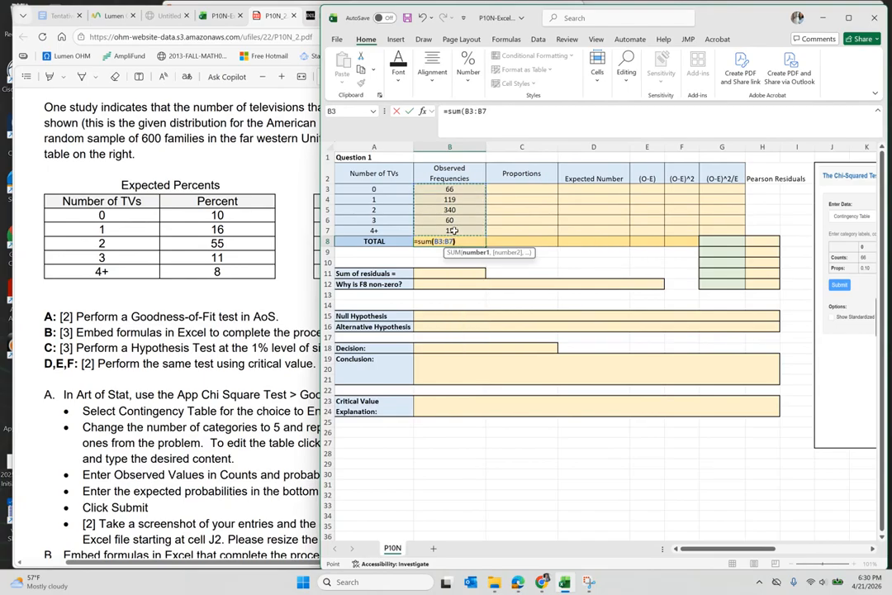
pyautogui.press('Return')
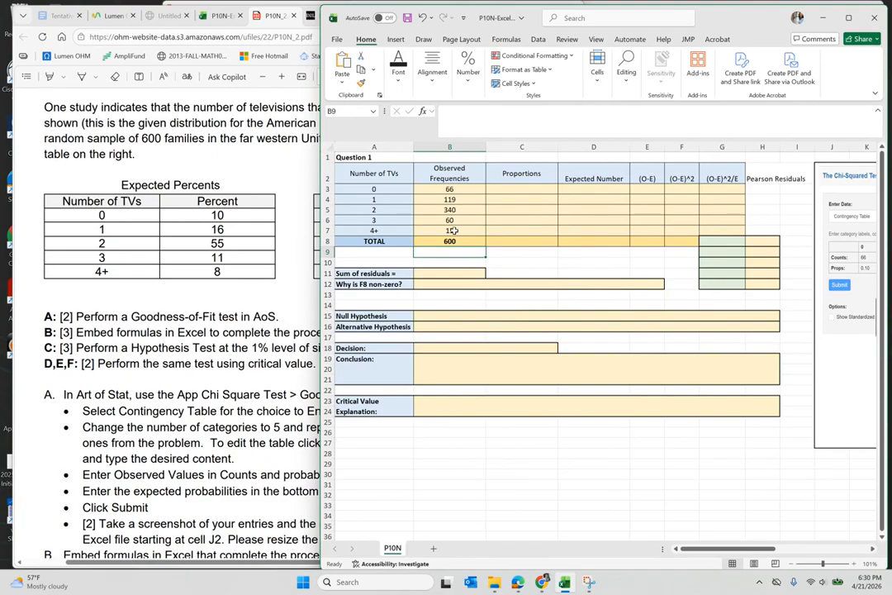
# - Consult the PDF's column C instructions and expected percents, and enter the proportion 0.10 in C3 of the Excel worksheet
pyautogui.click(203, 330)
pyautogui.scroll(-4, 241, 392)
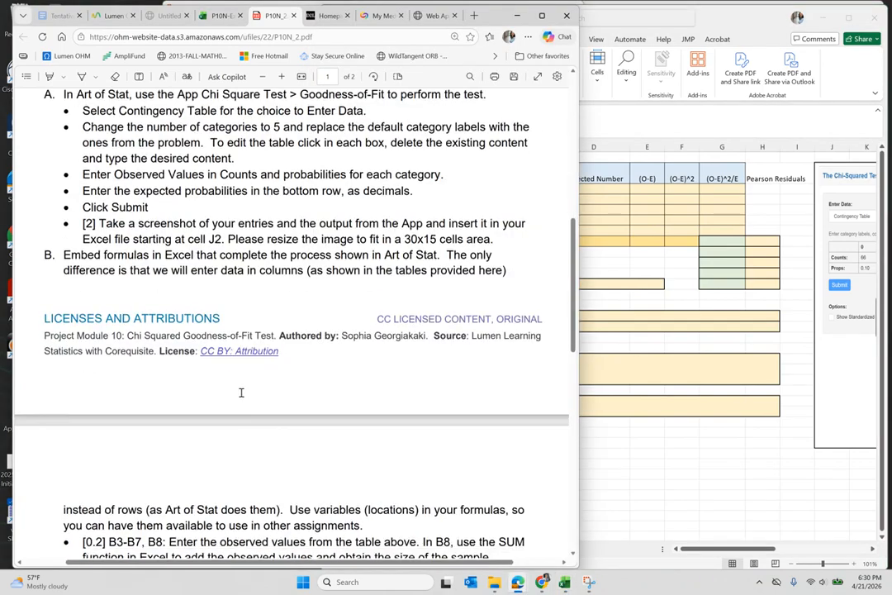
pyautogui.scroll(-4, 241, 393)
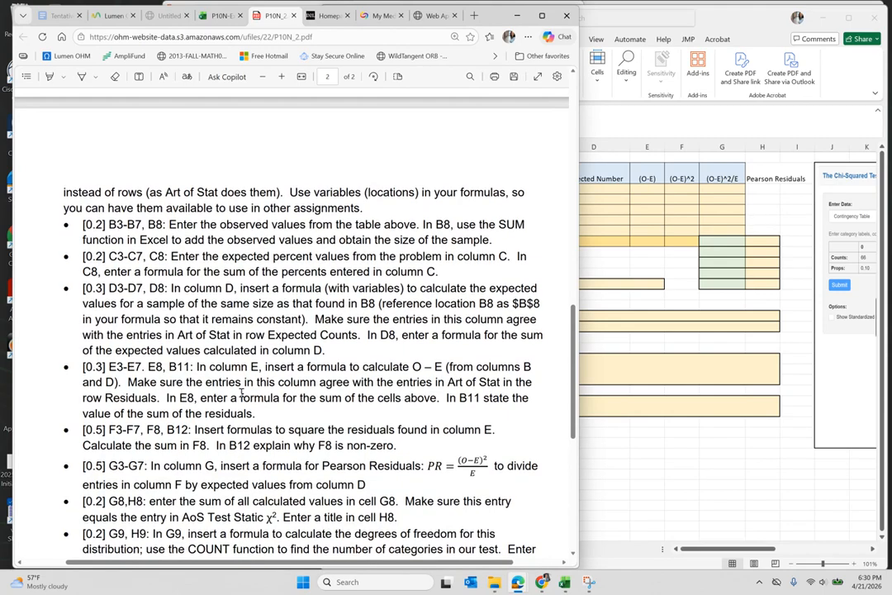
pyautogui.scroll(15, 241, 394)
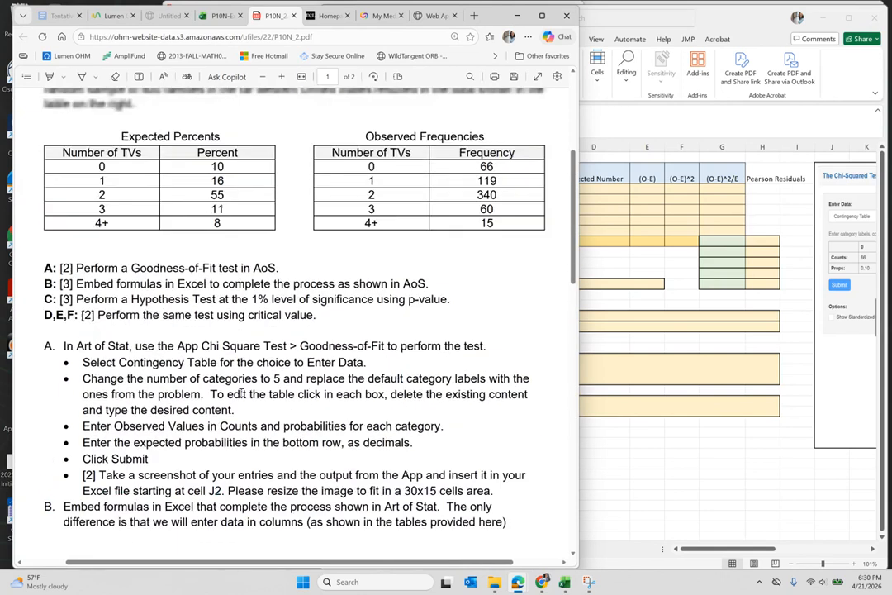
pyautogui.hotkey('alt', 'Tab')
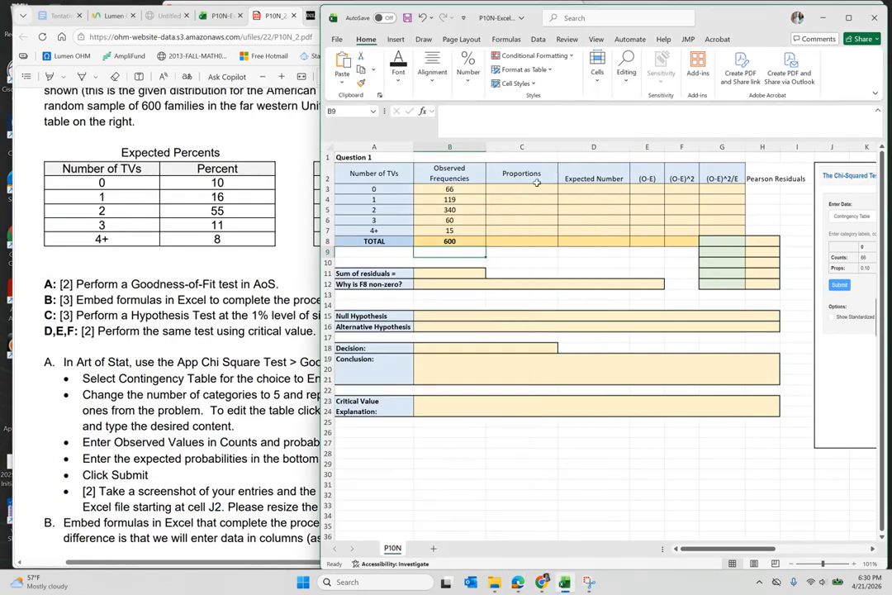
pyautogui.click(526, 188)
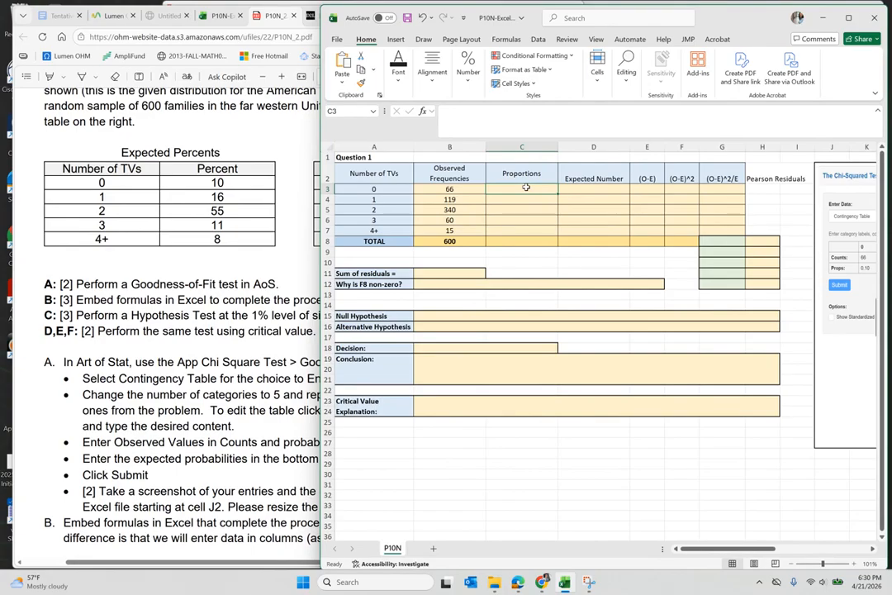
pyautogui.write('10')
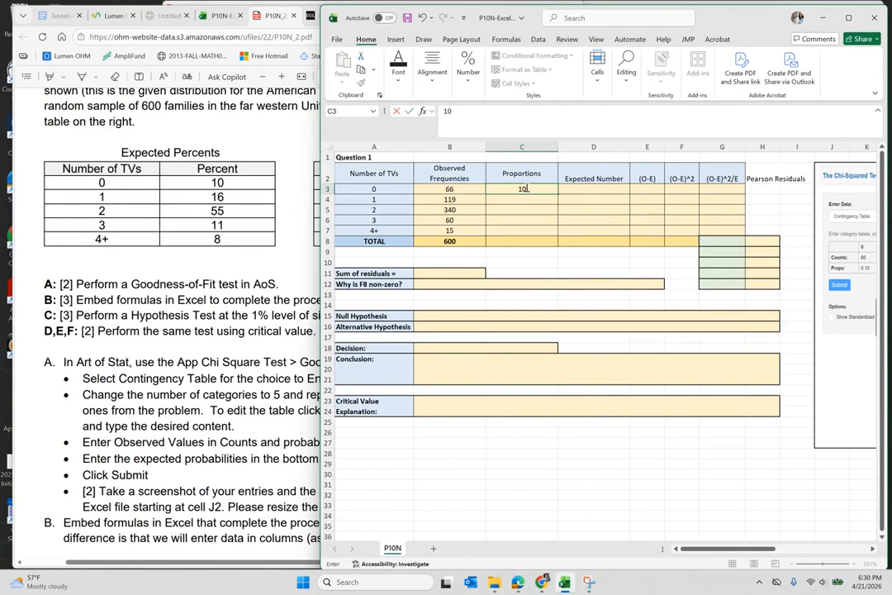
pyautogui.write('%')
pyautogui.press('BackSpace')
pyautogui.press('BackSpace')
pyautogui.write('.10')
pyautogui.press('Return')
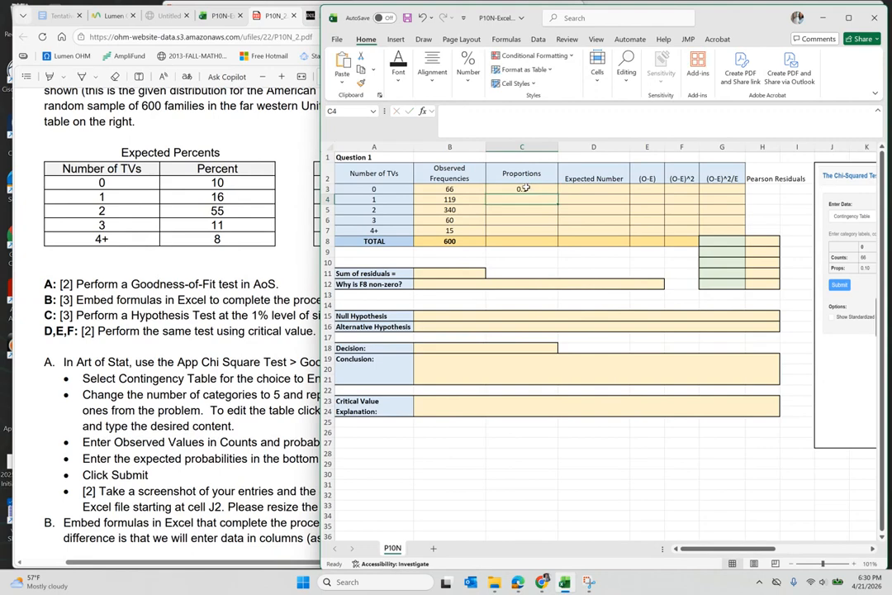
# - Enter the remaining expected proportions 0.16, 0.55, 0.11 and 0.08 in cells C4 to C7
pyautogui.write('1')
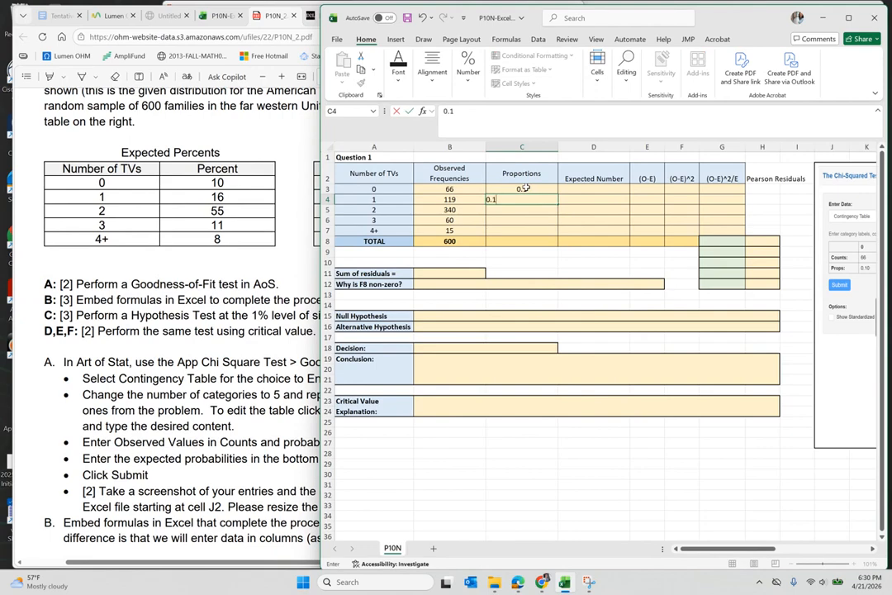
pyautogui.write('66')
pyautogui.press('Return')
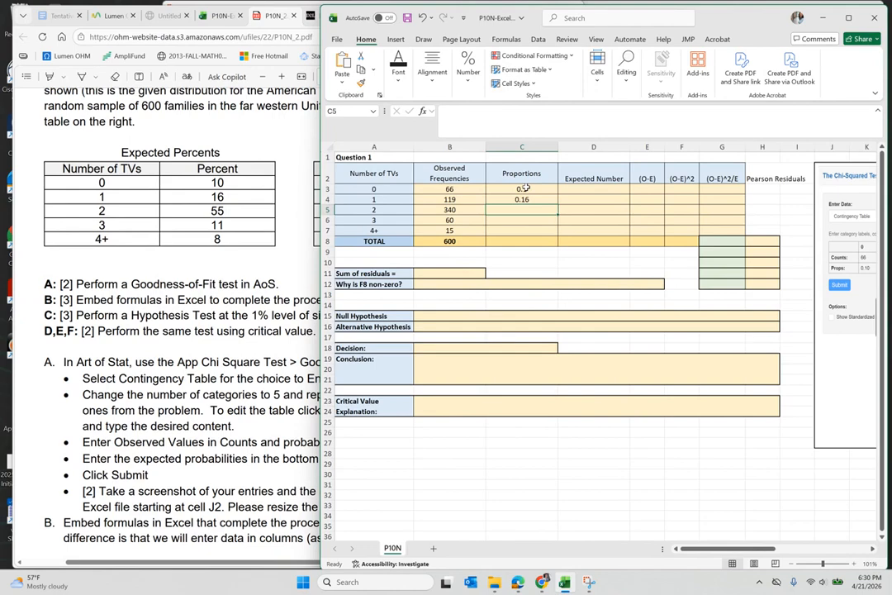
pyautogui.write('0.55')
pyautogui.press('Return')
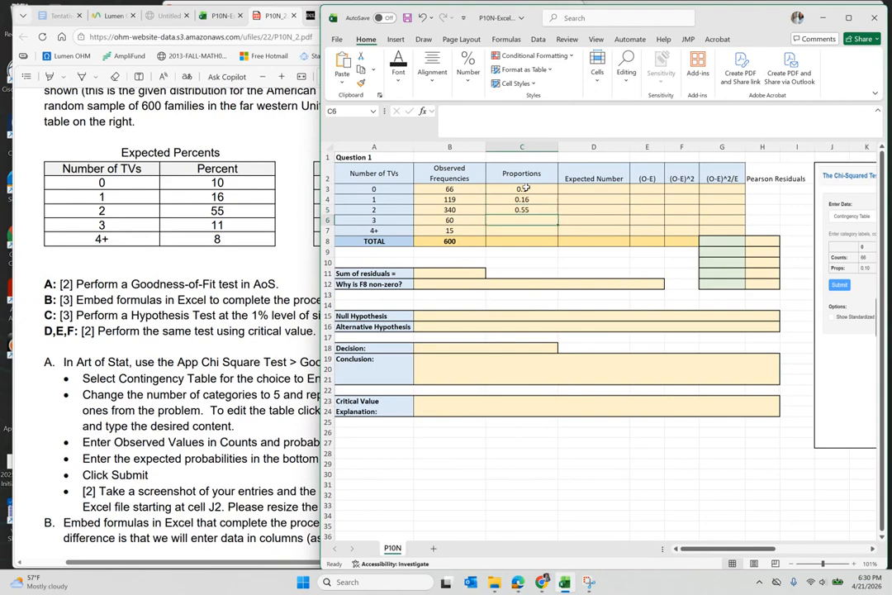
pyautogui.write('0.11')
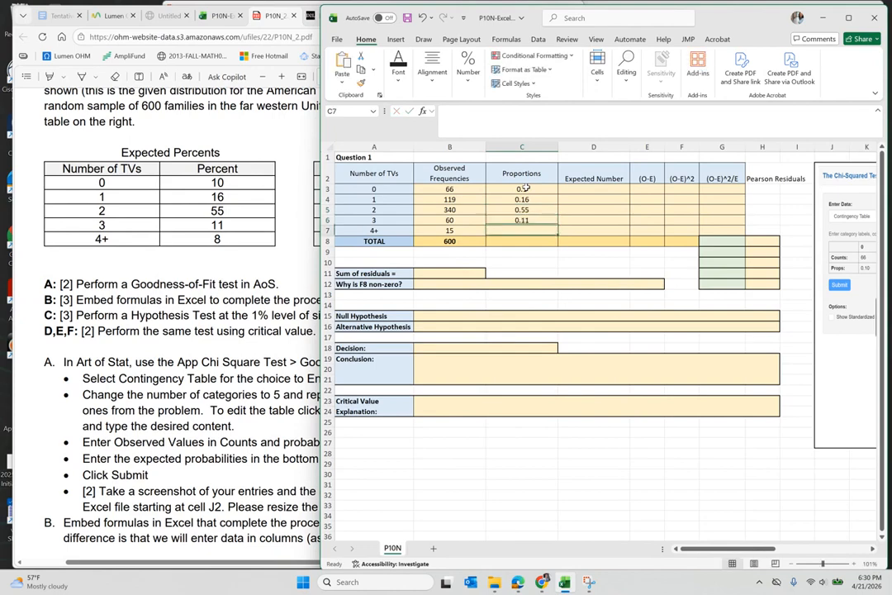
pyautogui.press('Return')
pyautogui.write('0.08')
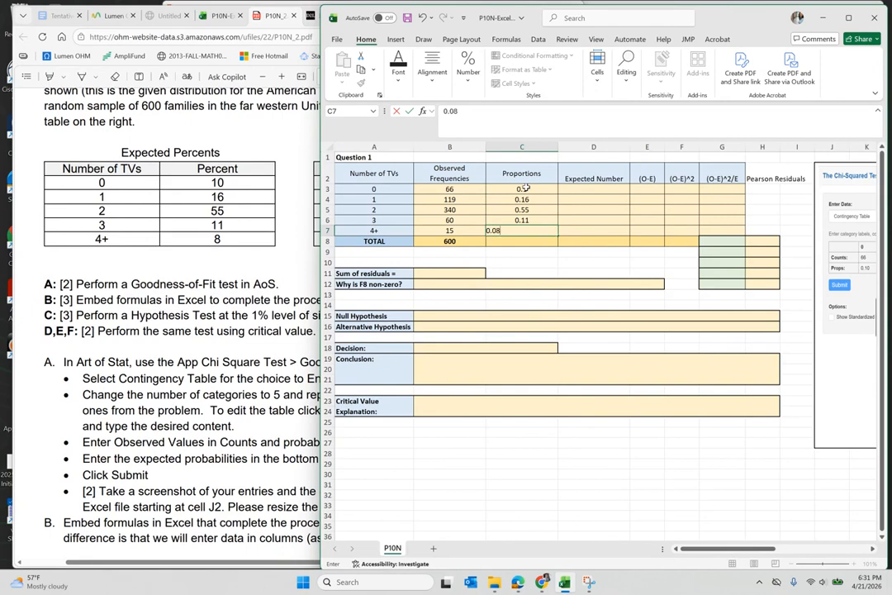
pyautogui.press('Return')
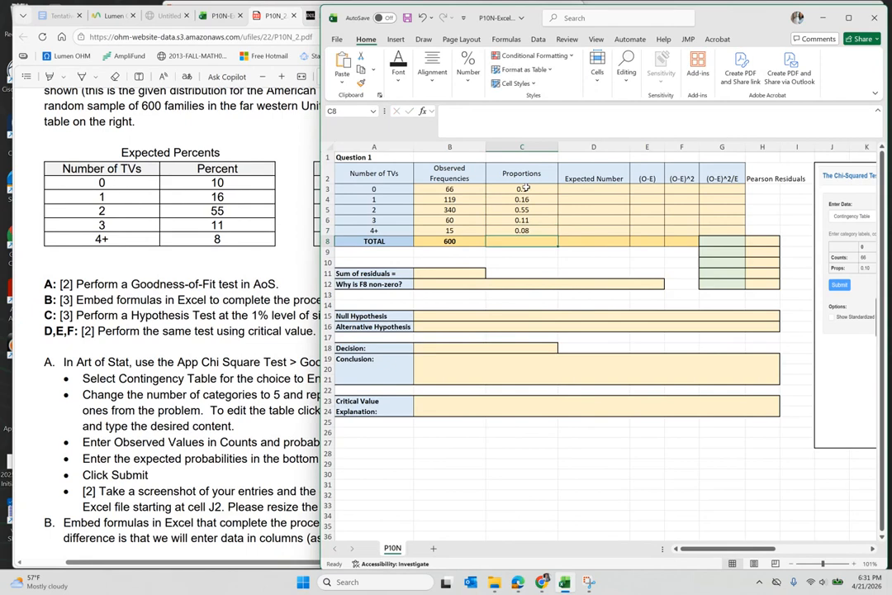
# - Copy the SUM formula from B8 into C8 to total the proportions
pyautogui.press('Left')
pyautogui.hotkey('ctrl', 'c')
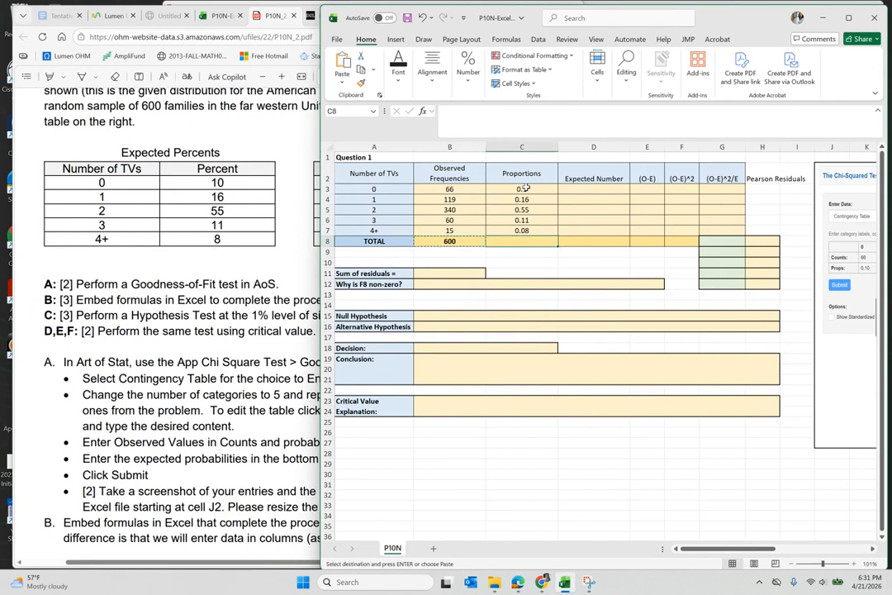
pyautogui.press('Right')
pyautogui.hotkey('ctrl', 'v')
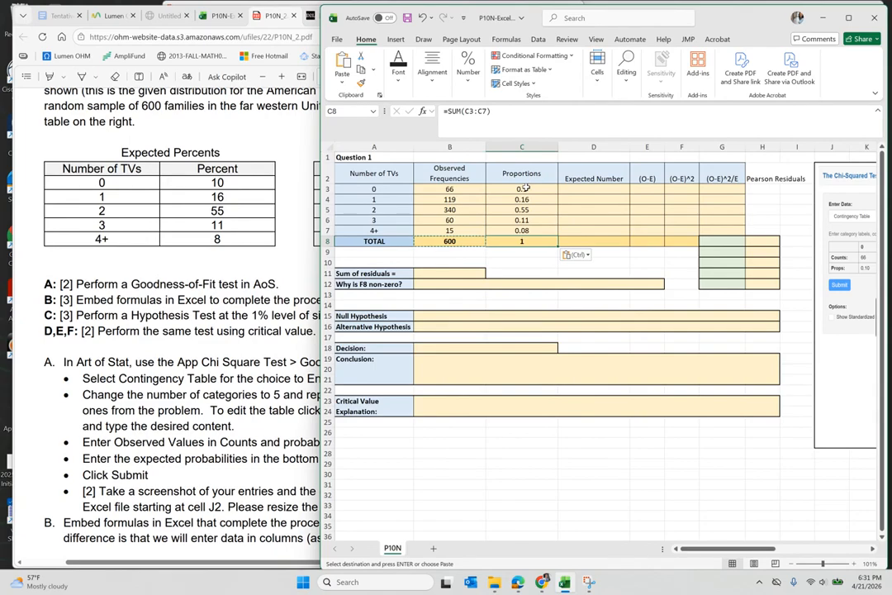
pyautogui.press('Right')
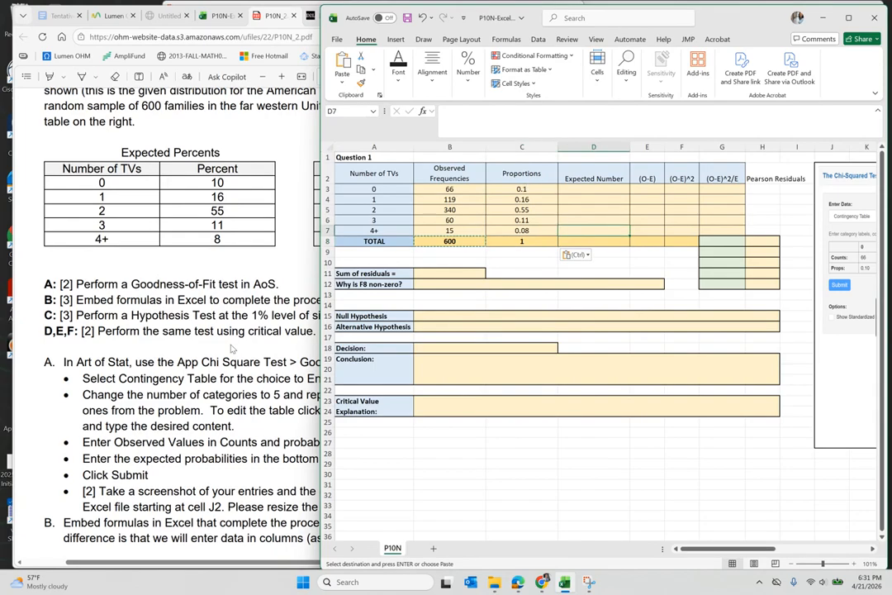
# - Read the PDF's column D instructions and check the Expected Counts row in the Art of Stat image in Excel
pyautogui.click(187, 398)
pyautogui.scroll(-3, 187, 398)
pyautogui.scroll(-5, 186, 398)
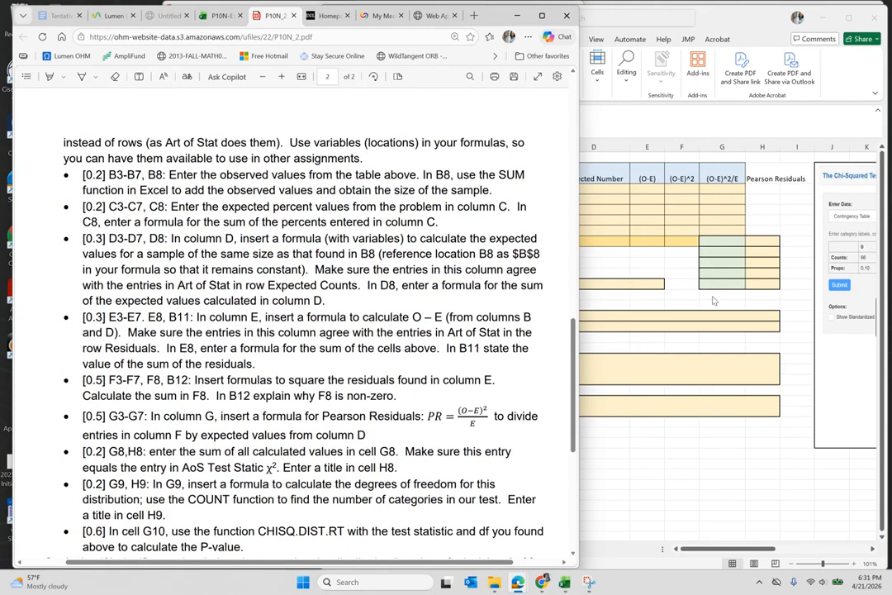
pyautogui.click(603, 254)
pyautogui.scroll(4, 712, 295)
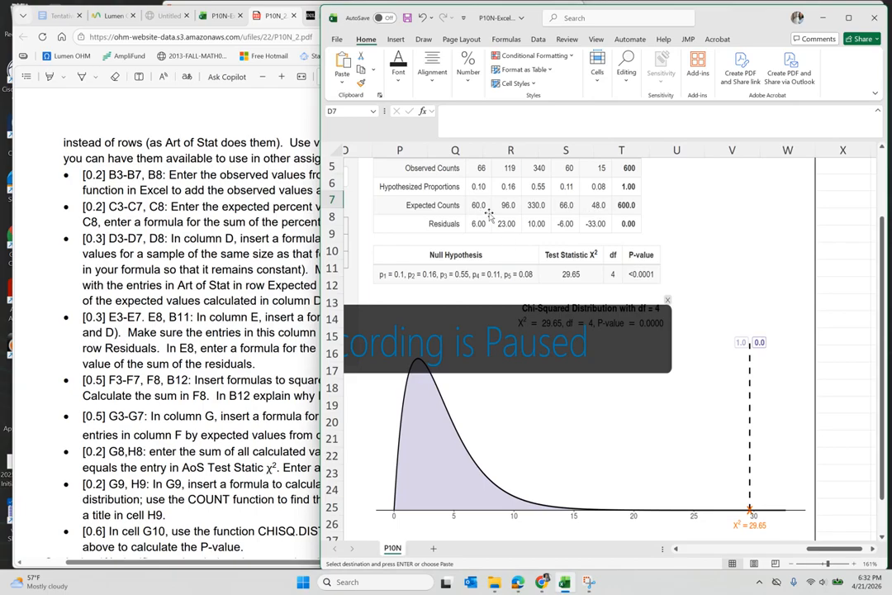
pyautogui.hscroll(-5, 489, 215)
pyautogui.hscroll(-5, 488, 216)
pyautogui.scroll(3, 489, 215)
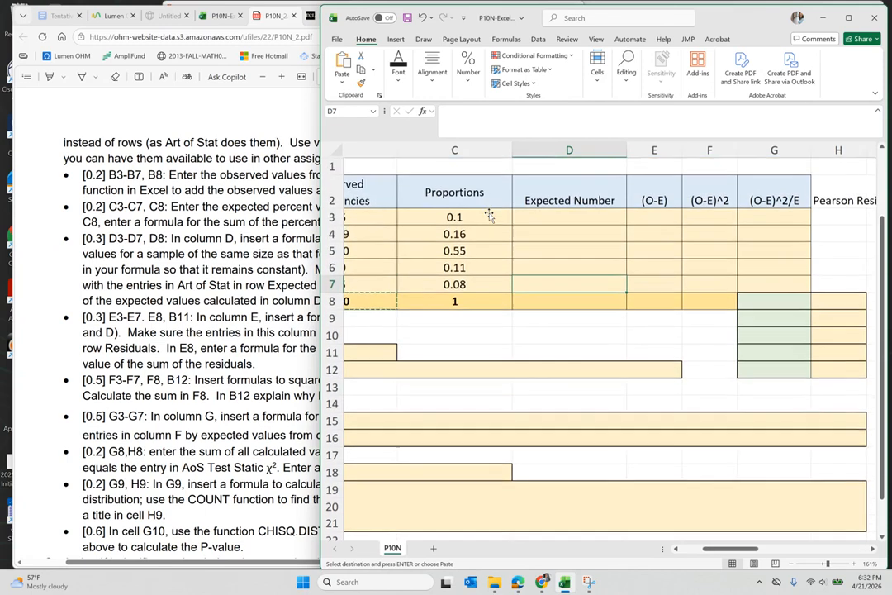
# - Enter the expected number formula =C3*$B$8 in D3, with an absolute reference to the sample size
pyautogui.hscroll(-1, 489, 215)
pyautogui.click(703, 216)
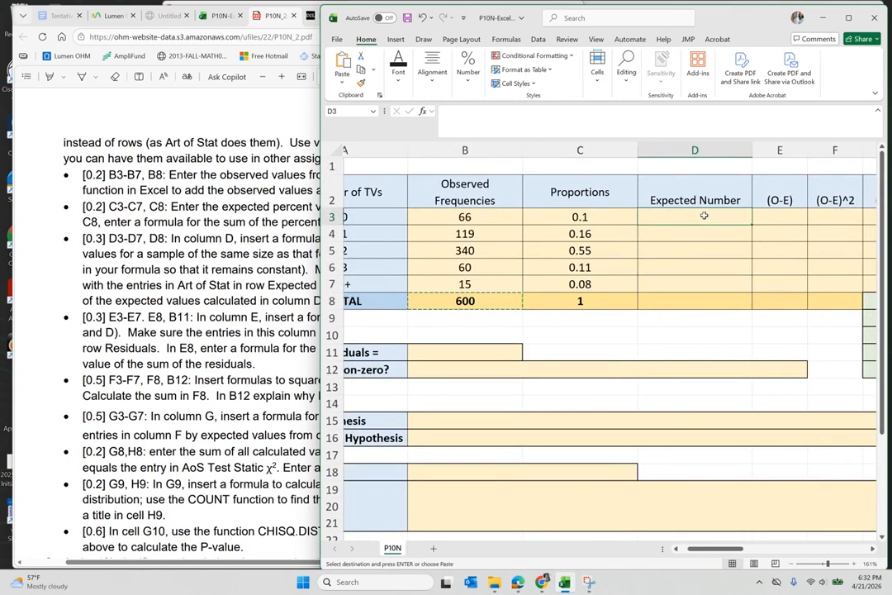
pyautogui.doubleClick(705, 215)
pyautogui.write('=')
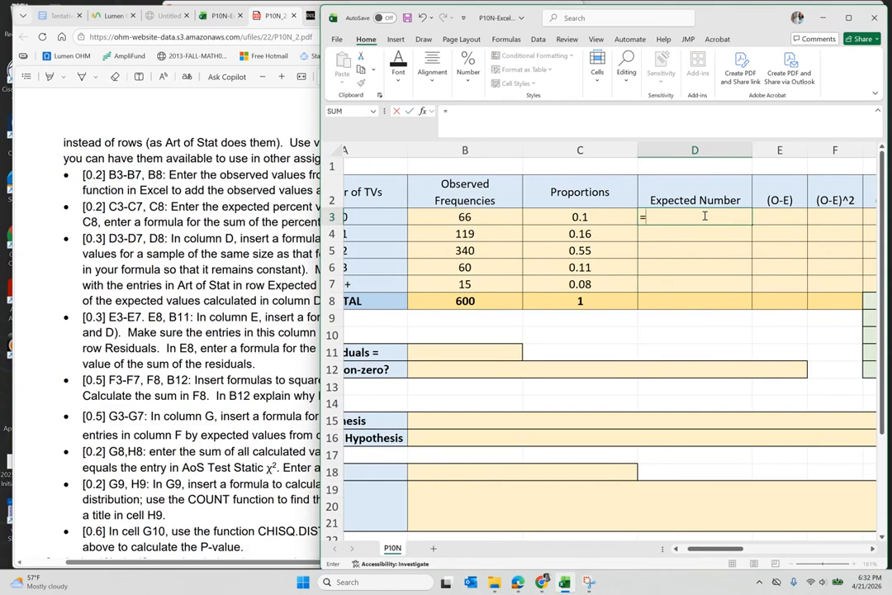
pyautogui.click(577, 217)
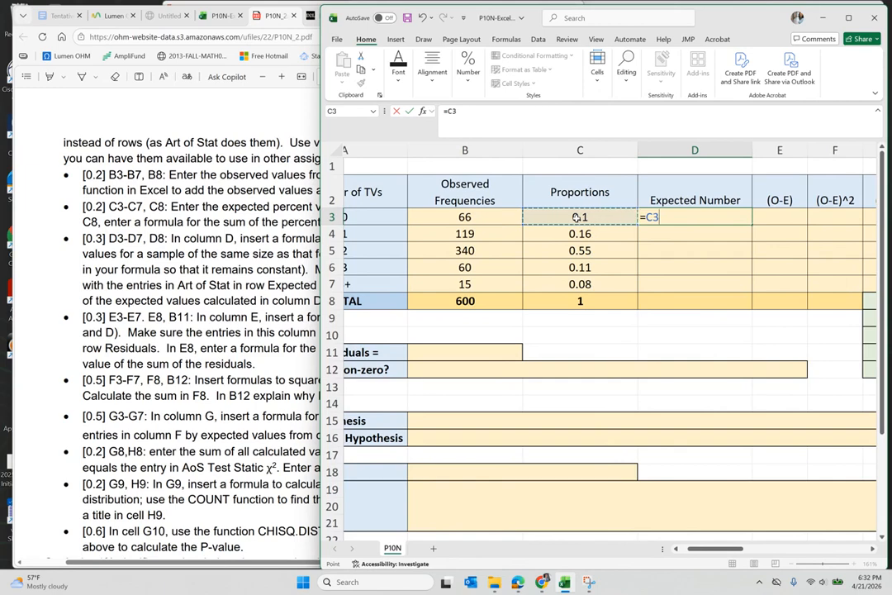
pyautogui.write('*')
pyautogui.click(460, 301)
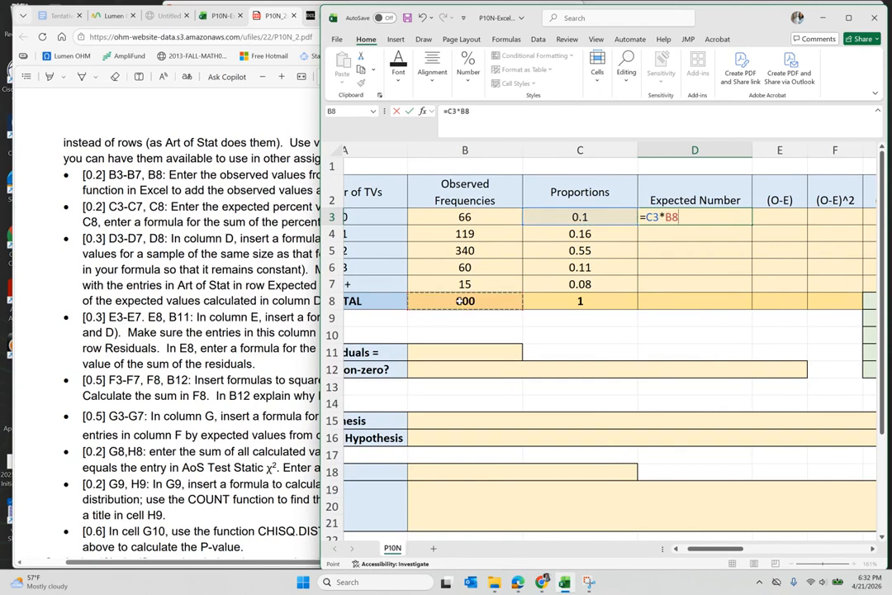
pyautogui.click(460, 113)
pyautogui.write('$B$')
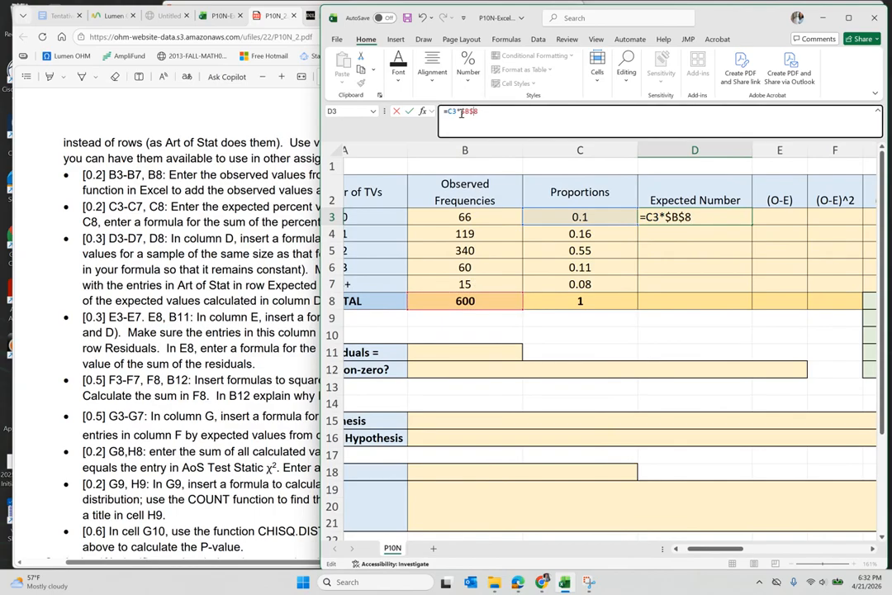
pyautogui.press('Return')
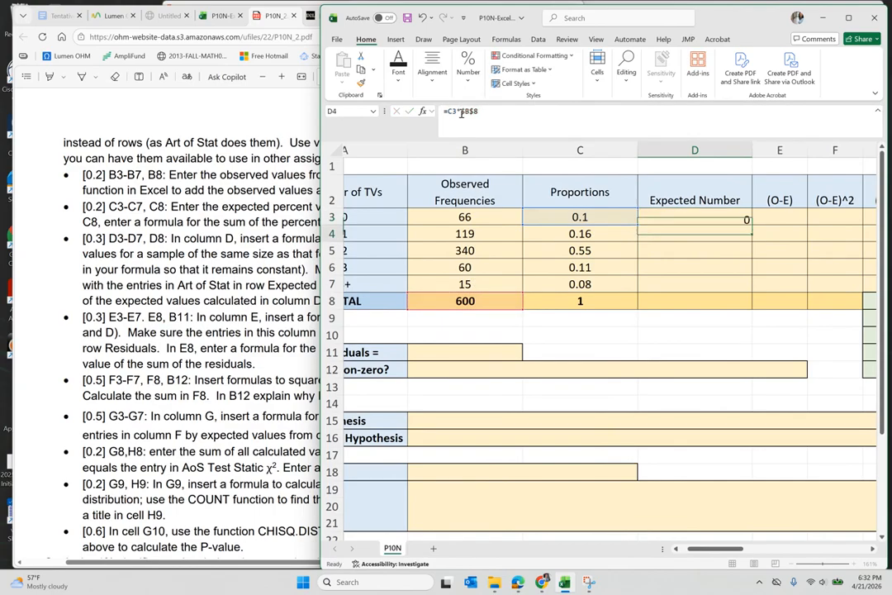
# - Copy the expected number formula from D3 into D4 through D7
pyautogui.press('Up')
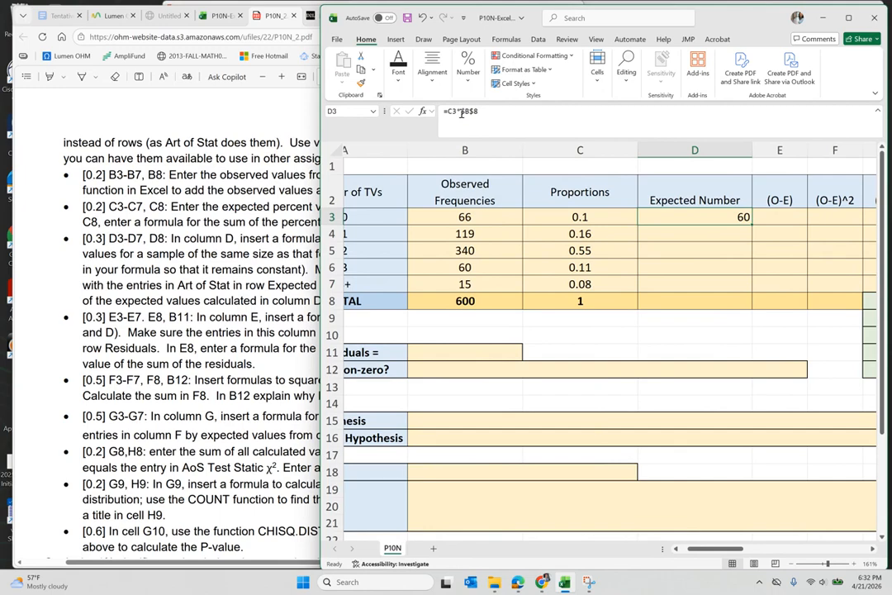
pyautogui.hotkey('ctrl', 'c')
pyautogui.press('Down')
pyautogui.hotkey('shift', 'Down')
pyautogui.hotkey('shift', 'Down')
pyautogui.hotkey('shift', 'Down')
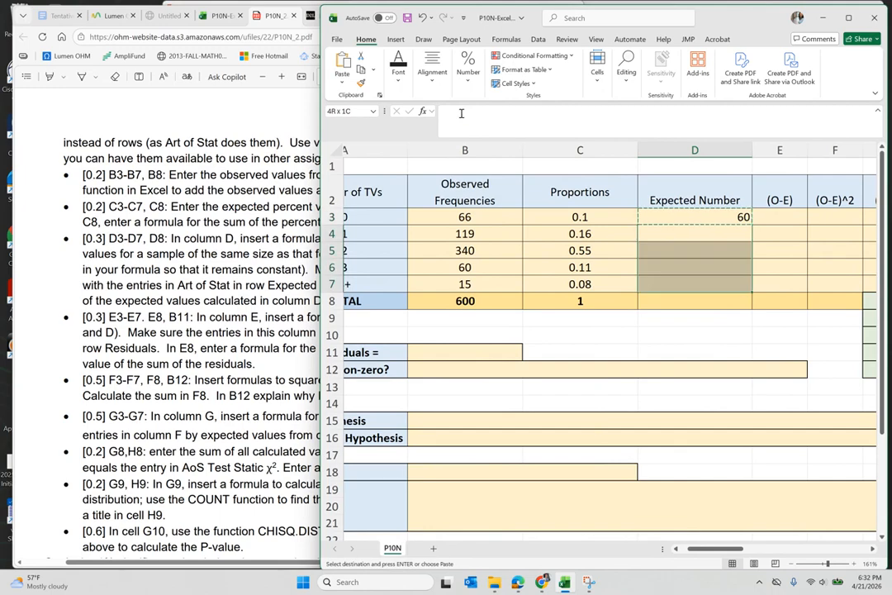
pyautogui.hotkey('ctrl', 'v')
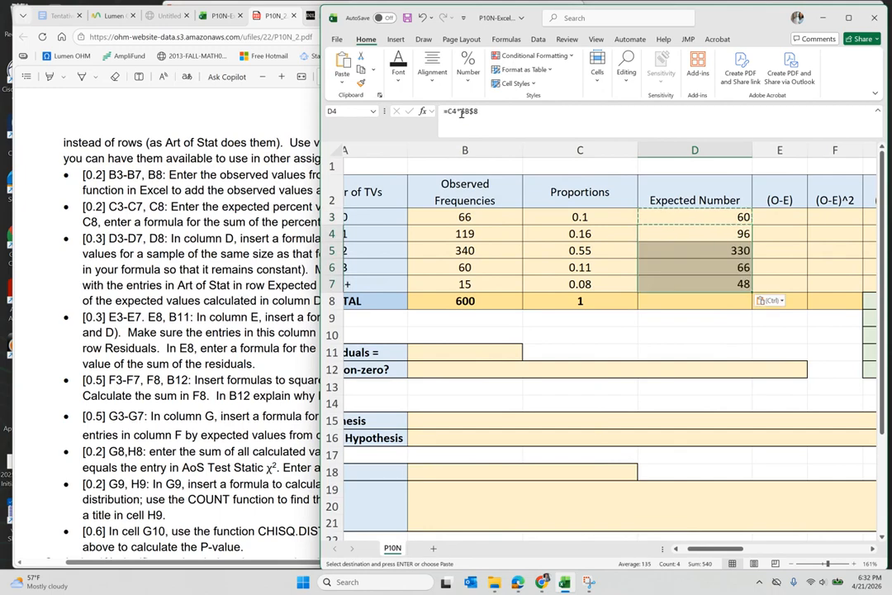
# - Copy the SUM formula from C8 into D8 to total the expected numbers
pyautogui.click(710, 302)
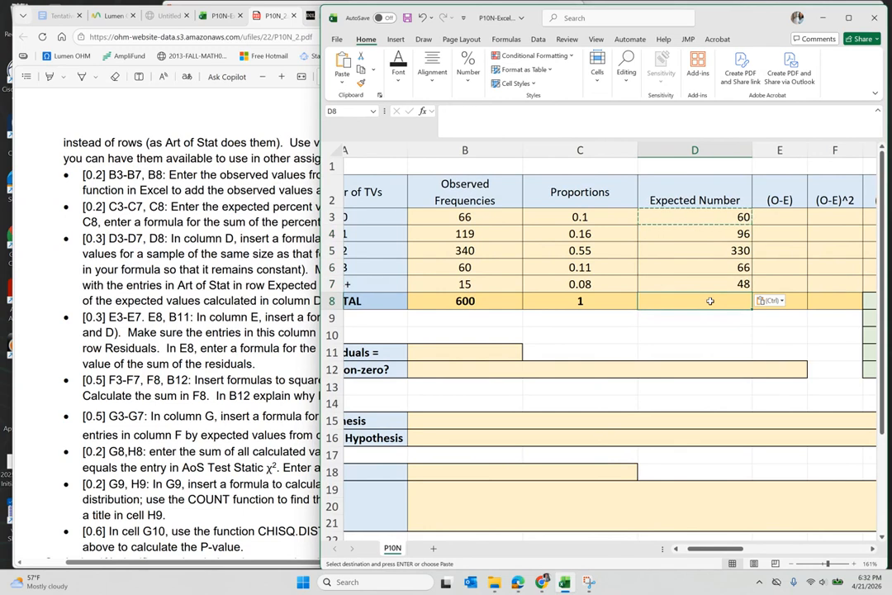
pyautogui.press('Left')
pyautogui.hotkey('ctrl', 'c')
pyautogui.press('Right')
pyautogui.hotkey('ctrl', 'v')
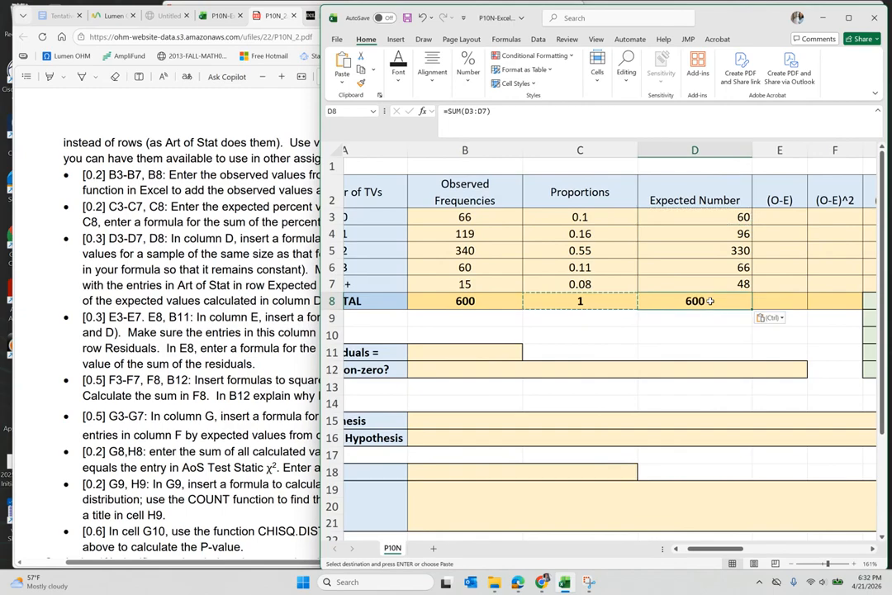
pyautogui.hscroll(2, 711, 306)
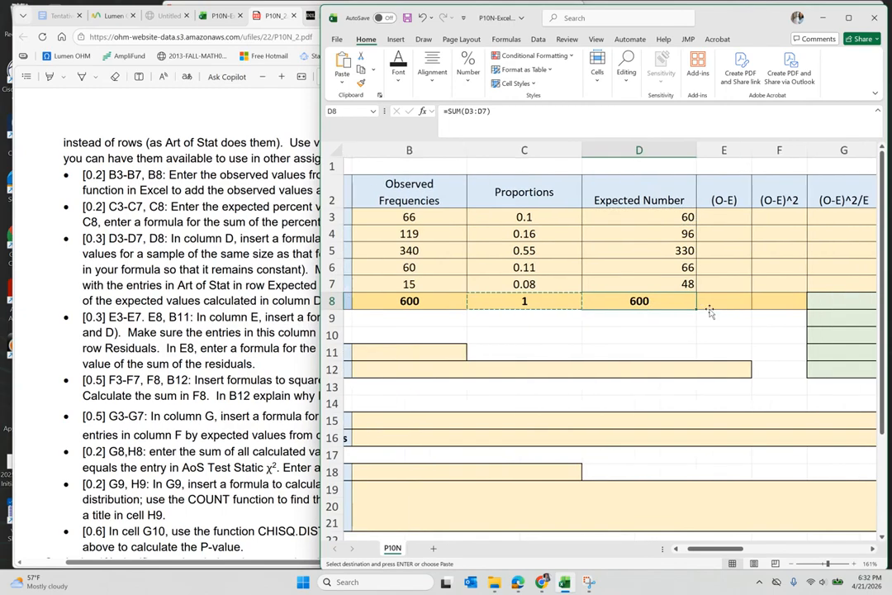
pyautogui.hscroll(2, 710, 310)
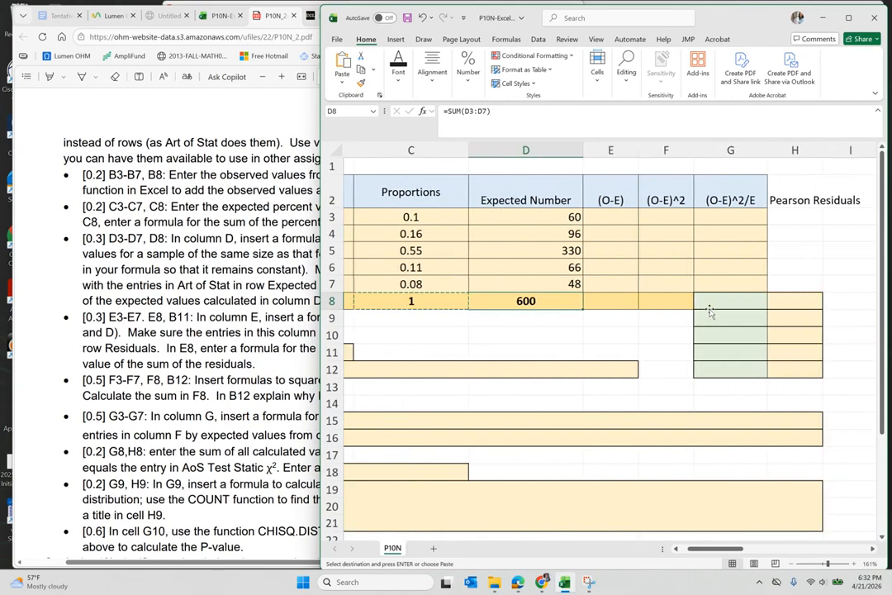
# - Following the PDF's column E instructions, enter the residual formula =B3-D3 in E3
pyautogui.click(189, 348)
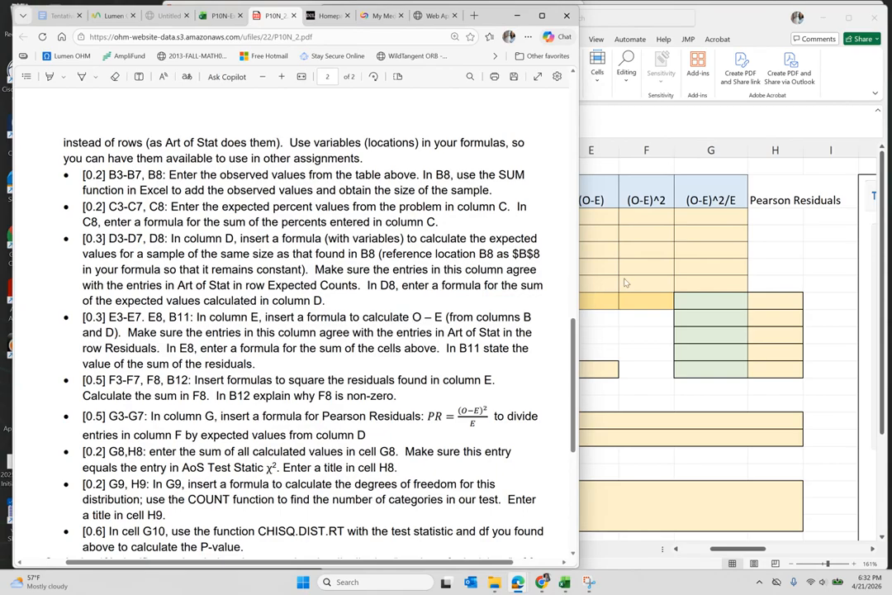
pyautogui.click(597, 217)
pyautogui.hscroll(-3, 597, 218)
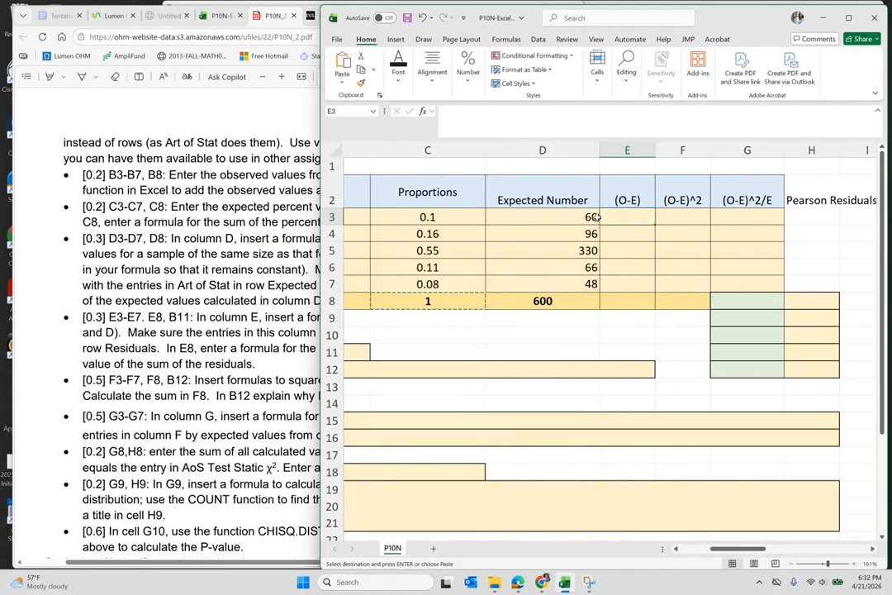
pyautogui.write('=')
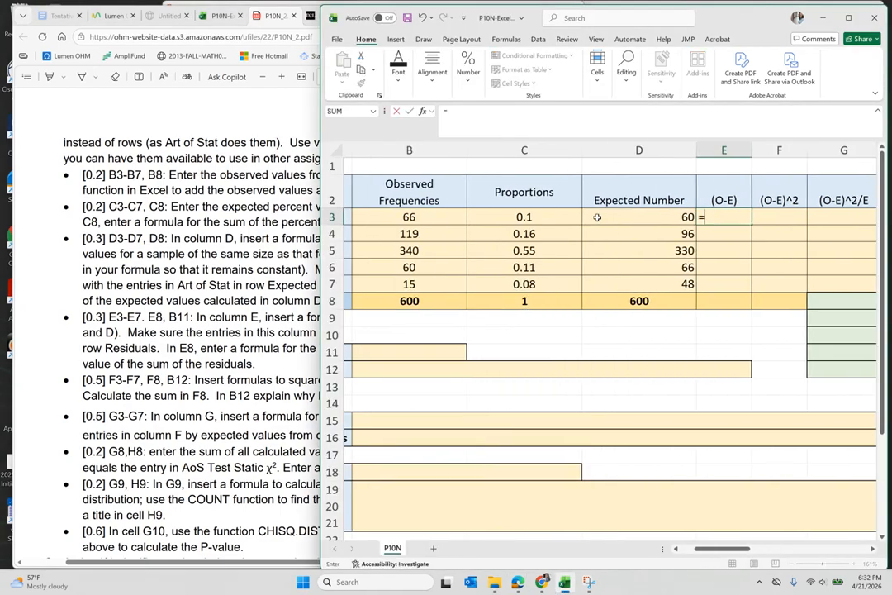
pyautogui.click(403, 216)
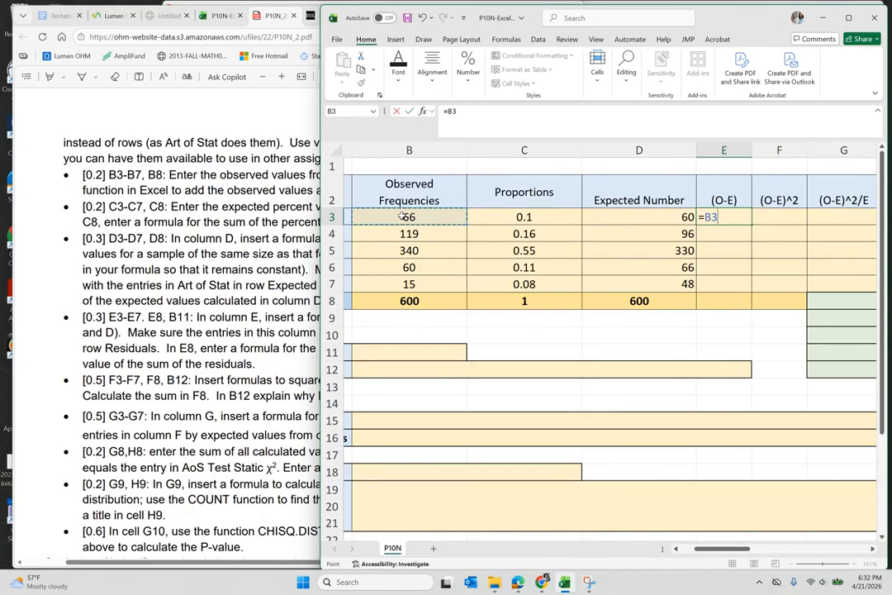
pyautogui.write('-')
pyautogui.click(637, 216)
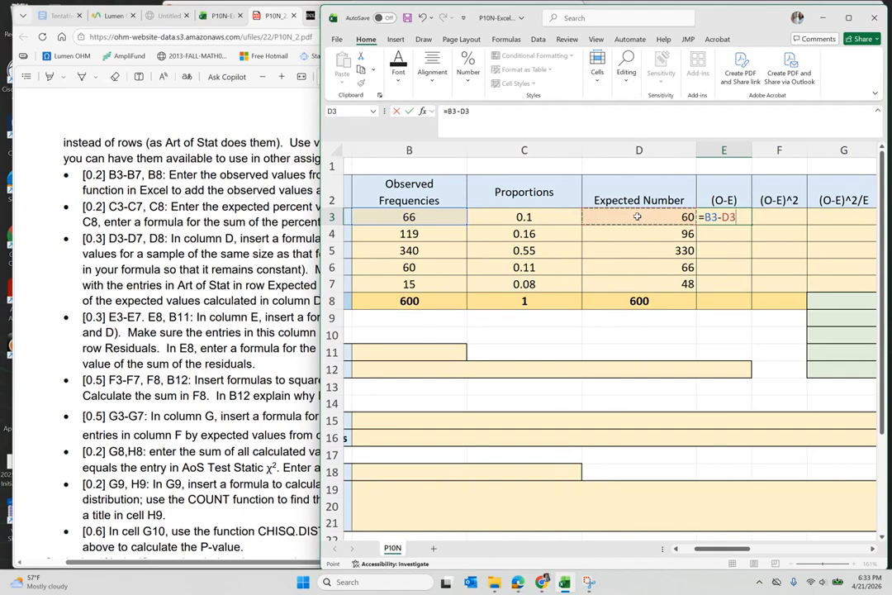
pyautogui.press('Return')
# - Copy the residual formula from E3 into E4 through E7
pyautogui.press('Up')
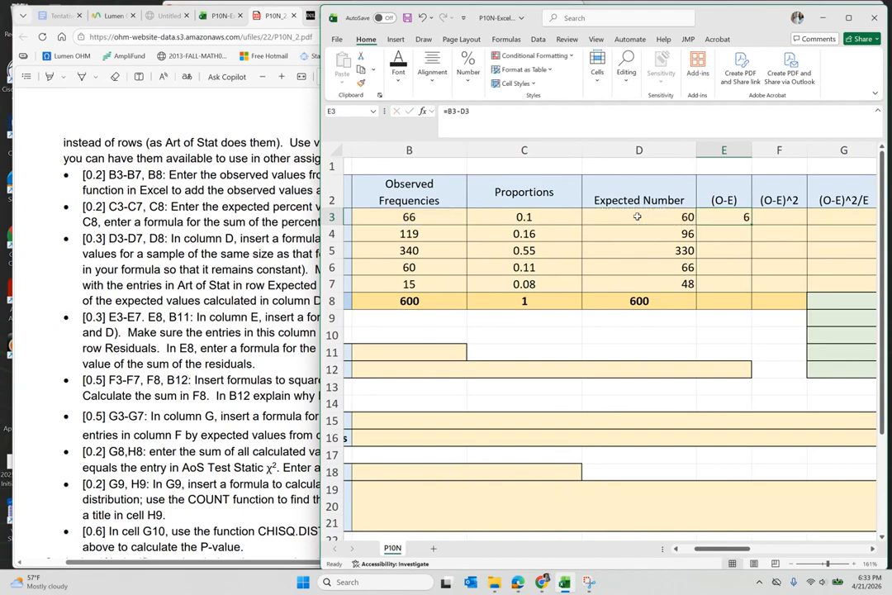
pyautogui.hotkey('ctrl', 'c')
pyautogui.press('Down')
pyautogui.hotkey('shift', 'Down')
pyautogui.hotkey('shift', 'Down')
pyautogui.hotkey('shift', 'Down')
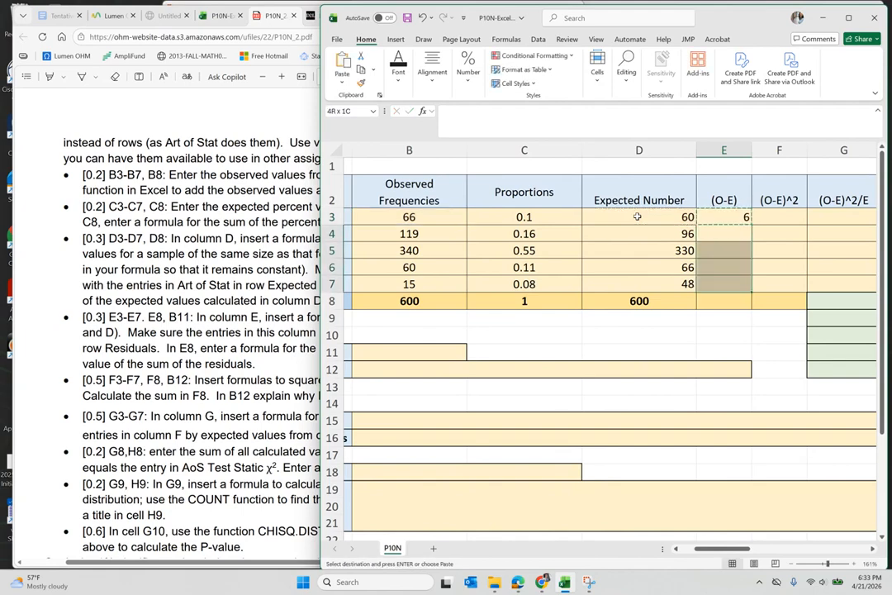
pyautogui.hotkey('ctrl', 'v')
# - Copy the SUM formula from D8 into E8 to total the residuals
pyautogui.press('Down')
pyautogui.press('Down')
pyautogui.press('Down')
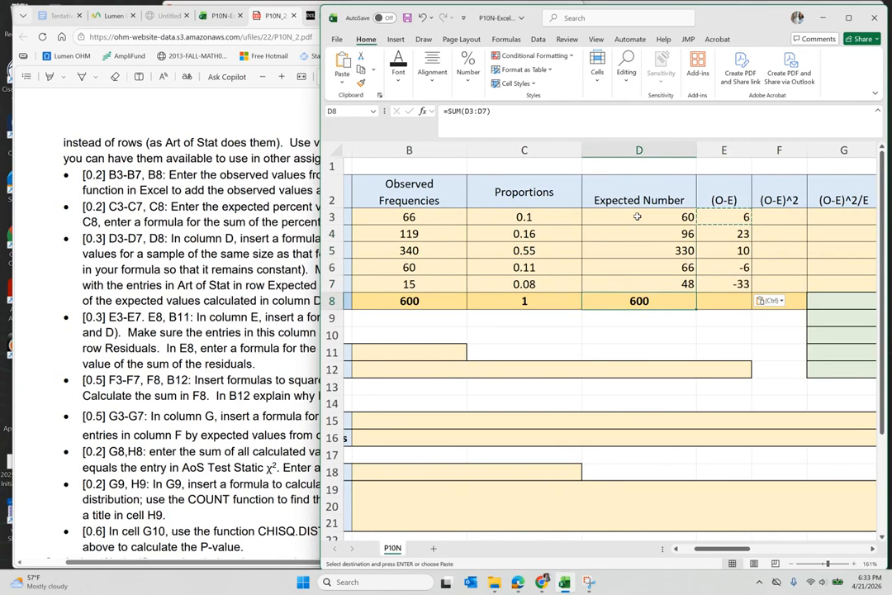
pyautogui.hotkey('ctrl', 'c')
pyautogui.press('Right')
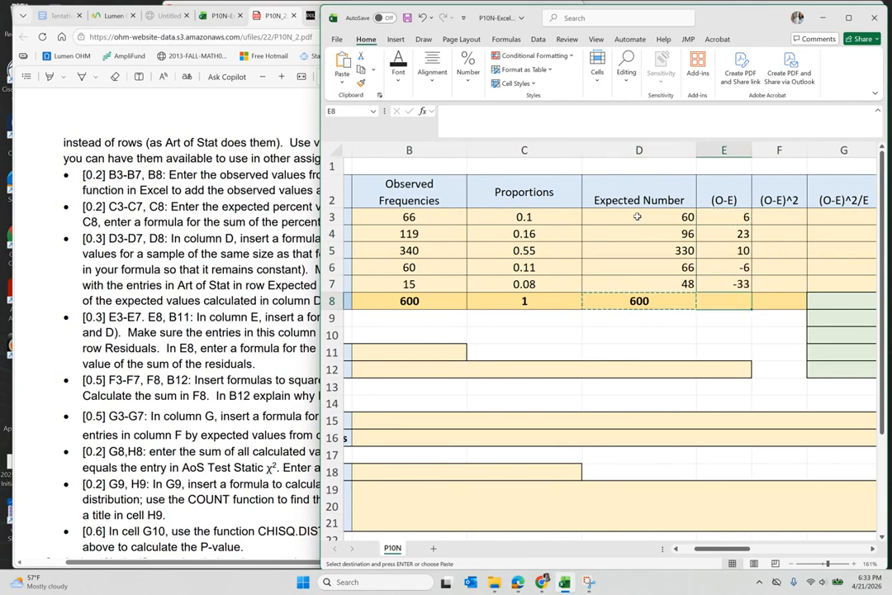
pyautogui.hotkey('ctrl', 'v')
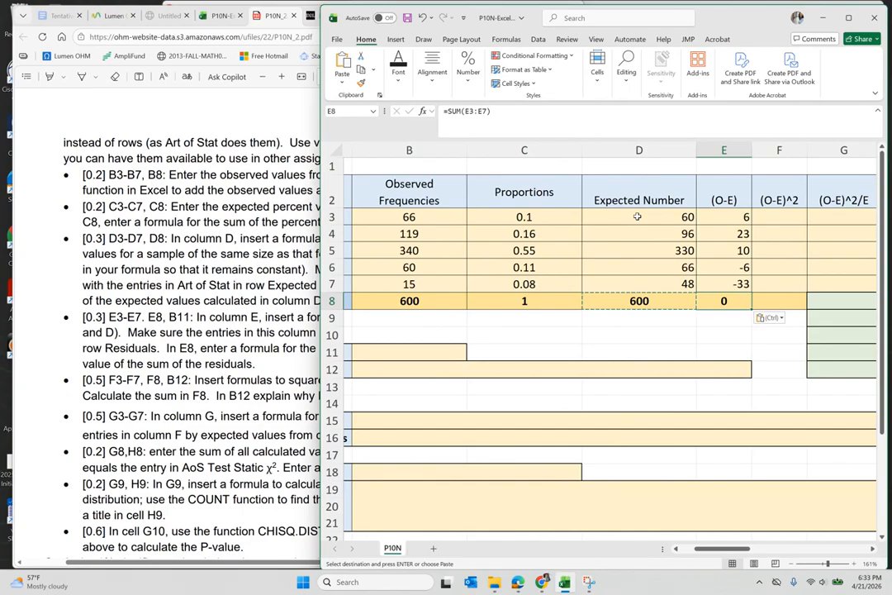
# - Enter the squared residual formula =E3^2 in F3
pyautogui.press('Up')
pyautogui.press('Up')
pyautogui.press('Up')
pyautogui.press('Up')
pyautogui.press('Up')
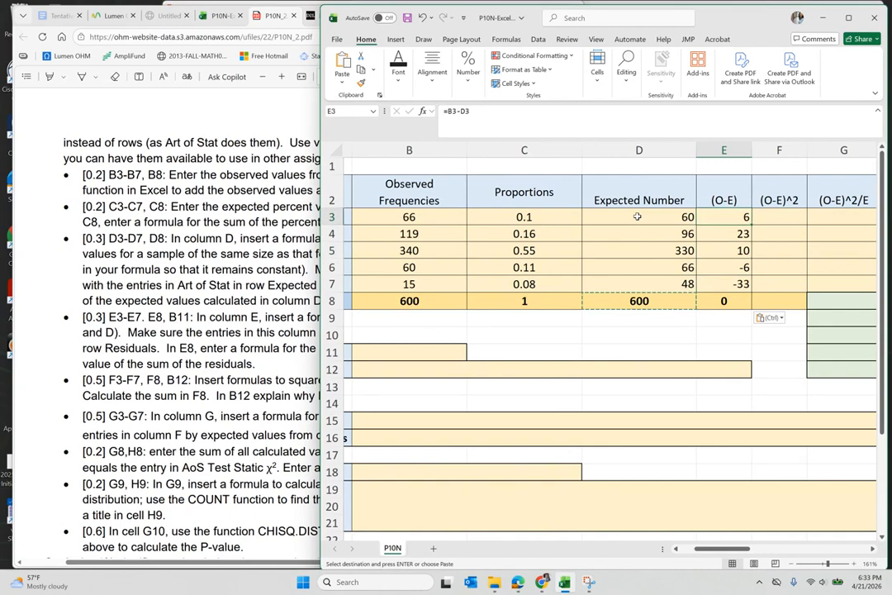
pyautogui.press('Right')
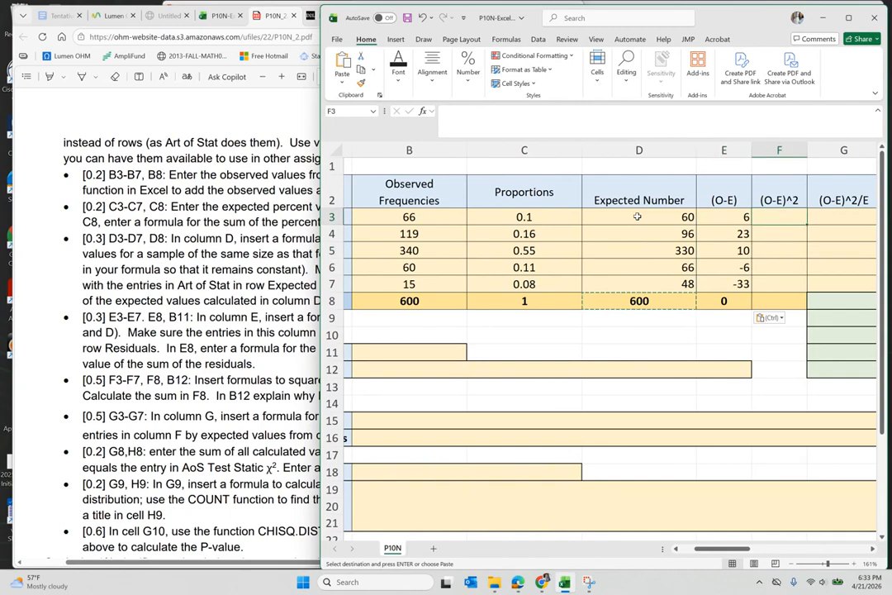
pyautogui.write('=')
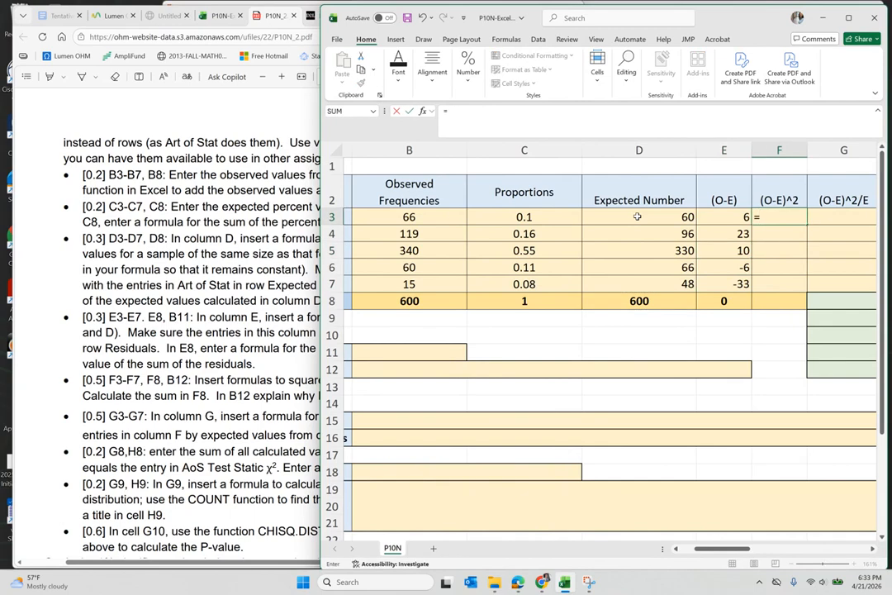
pyautogui.click(721, 217)
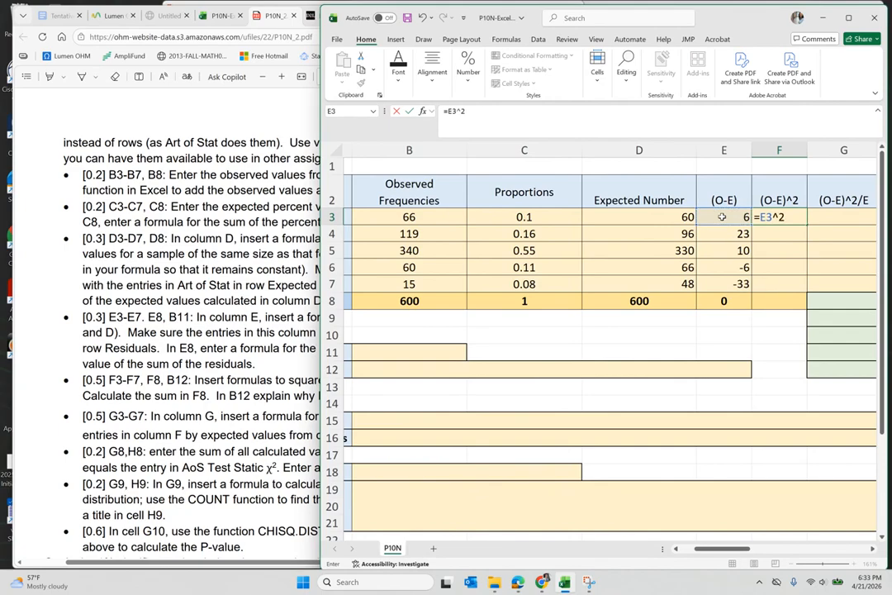
pyautogui.press('Return')
# - Copy the squared residual formula from F3 into F4 through F7
pyautogui.press('Up')
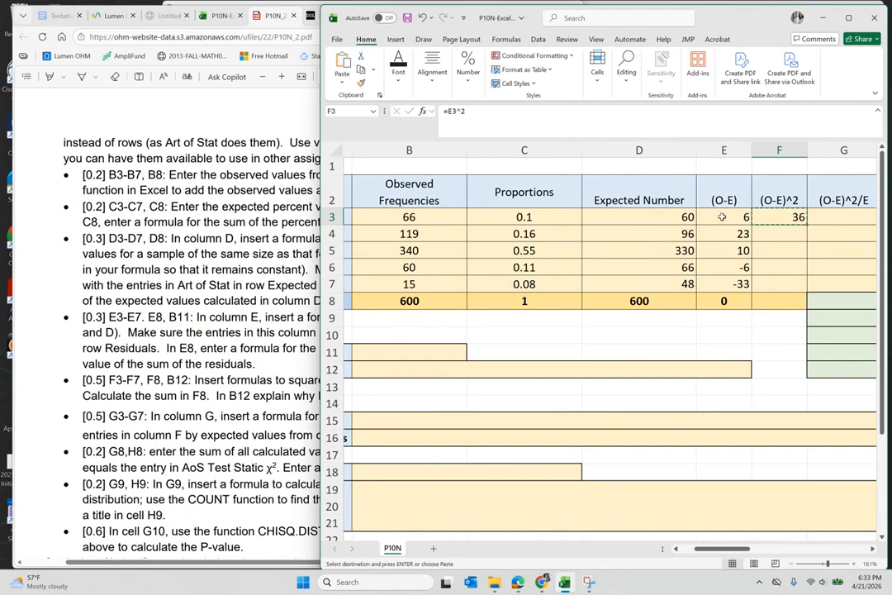
pyautogui.hotkey('ctrl', 'c')
pyautogui.press('Down')
pyautogui.hotkey('shift', 'Down')
pyautogui.hotkey('shift', 'Down')
pyautogui.hotkey('shift', 'Down')
pyautogui.hotkey('ctrl', 'v')
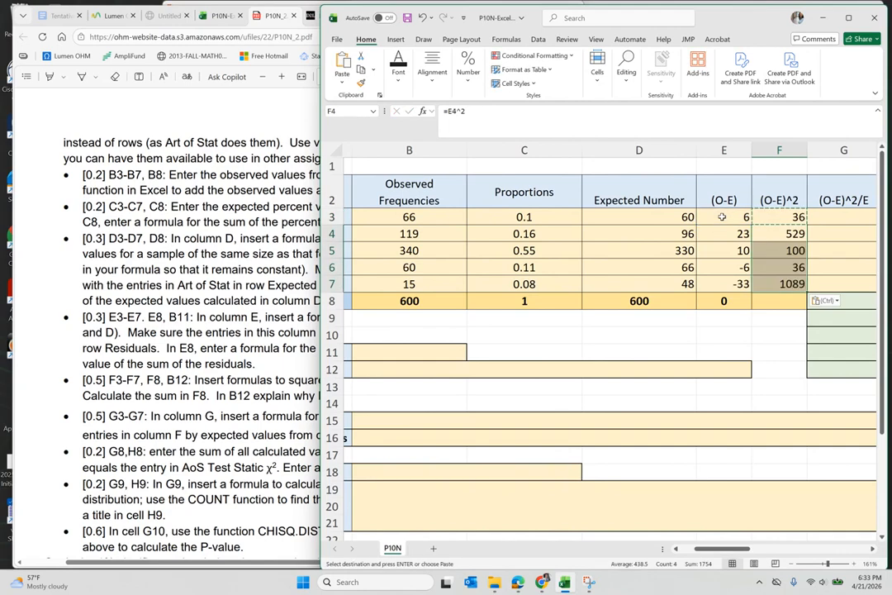
pyautogui.press('Down')
pyautogui.press('Down')
pyautogui.press('Down')
pyautogui.press('Down')
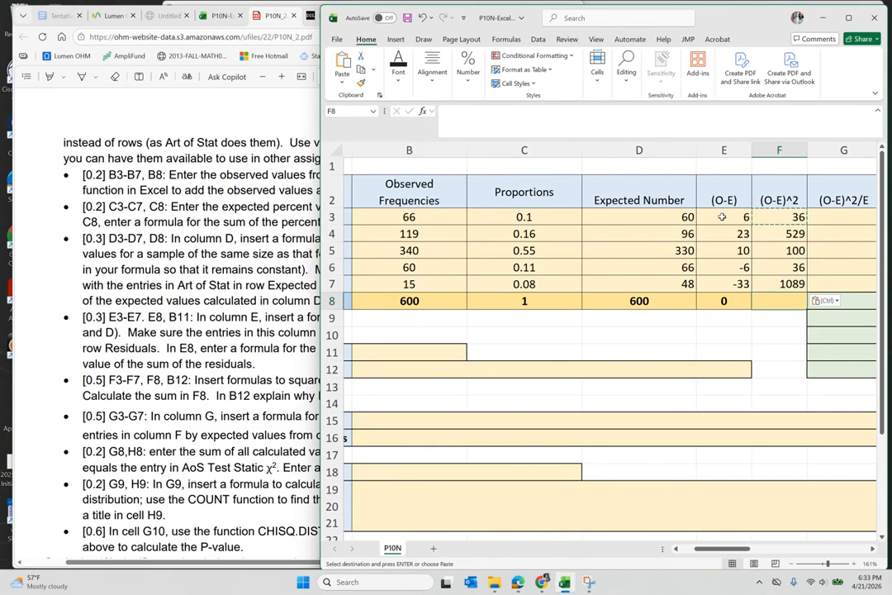
# - Check the PDF's instruction for B11 and enter Zero there as the sum of residuals
pyautogui.click(220, 402)
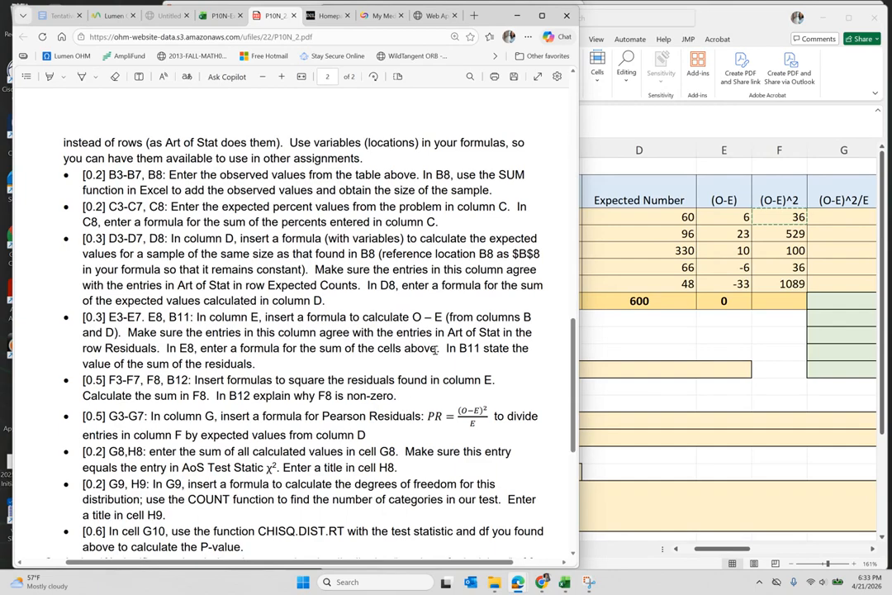
pyautogui.moveTo(447, 347); pyautogui.dragTo(264, 366)
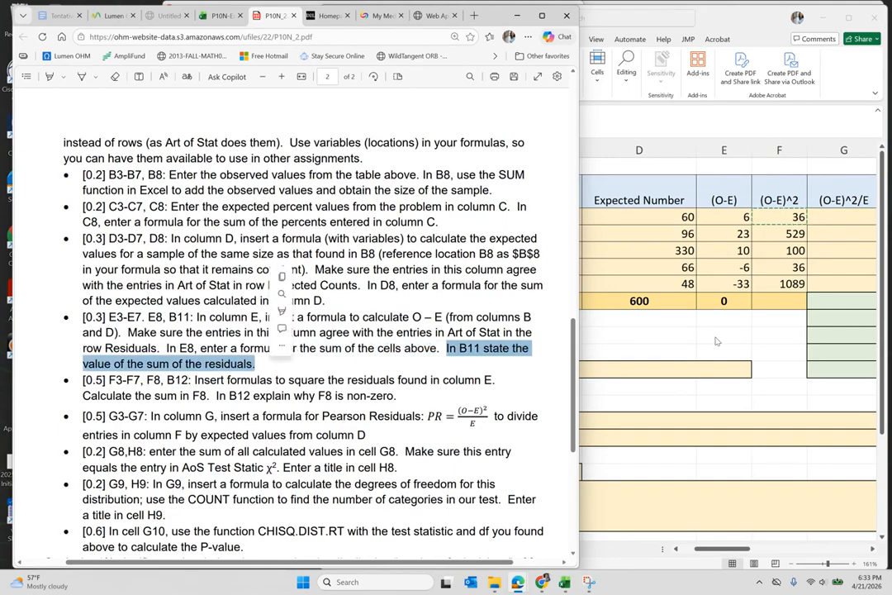
pyautogui.click(716, 334)
pyautogui.hscroll(-2, 717, 332)
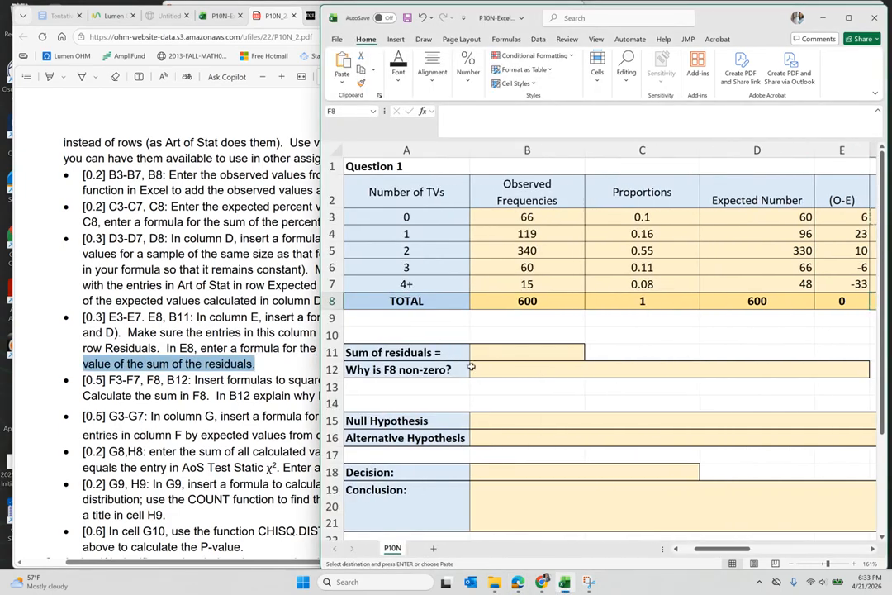
pyautogui.click(497, 349)
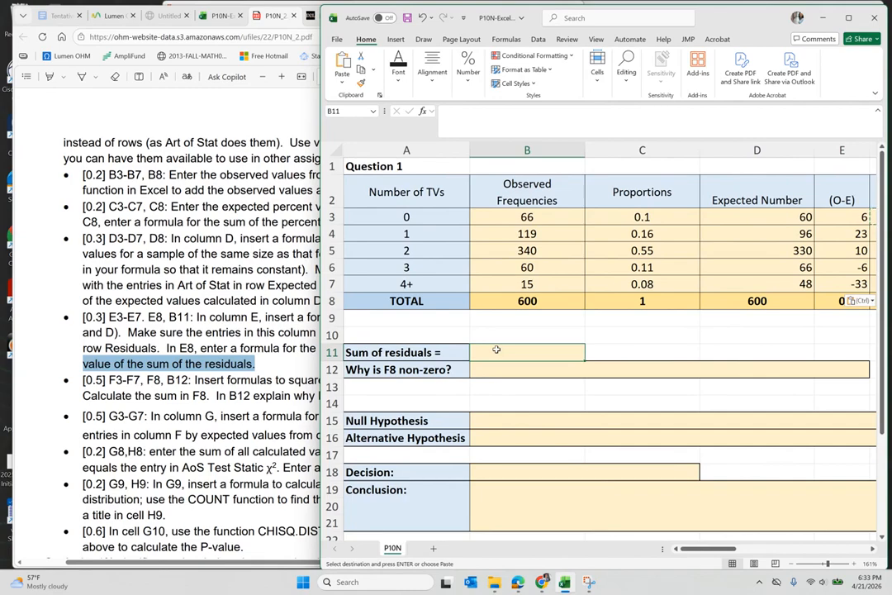
pyautogui.write('Zero')
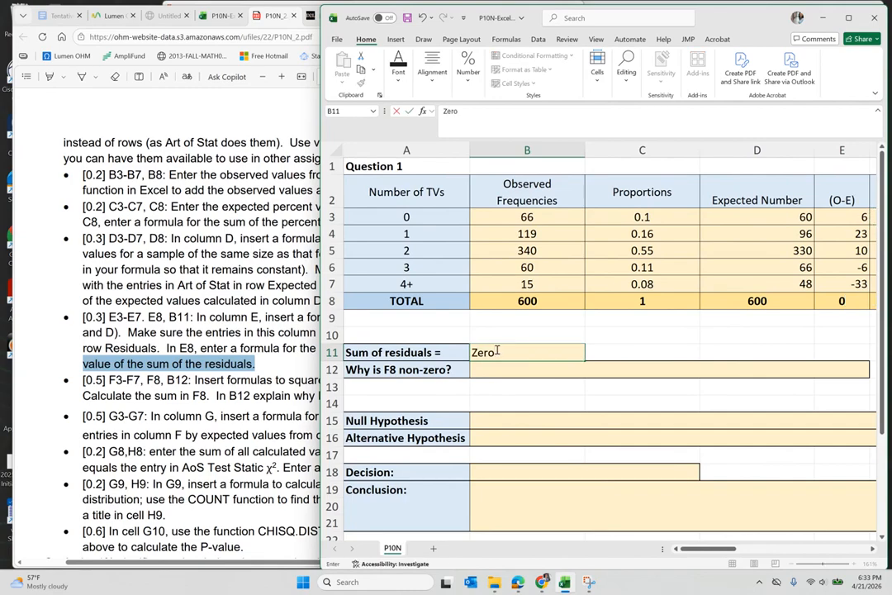
pyautogui.press('Return')
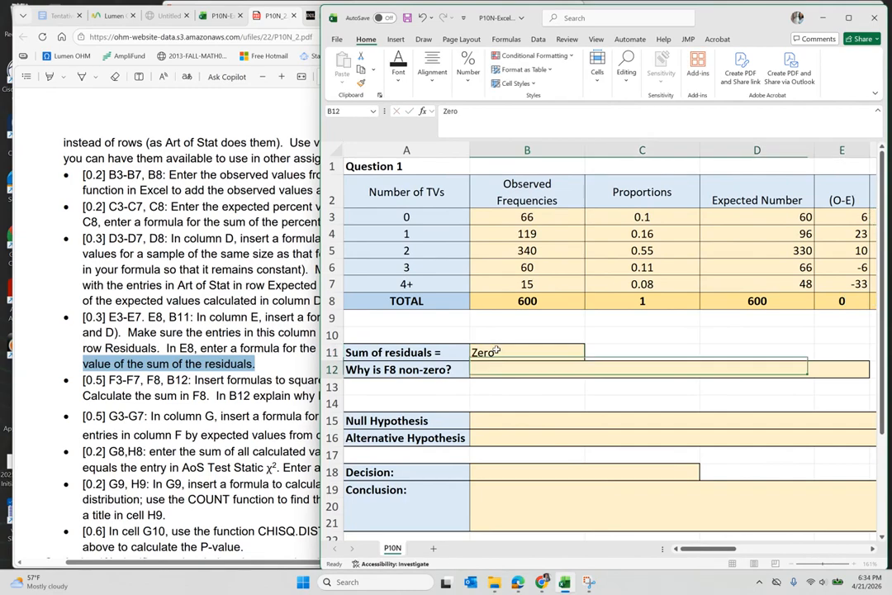
# - Copy the SUM formula from E8 into F8 to total the squared residuals
pyautogui.hscroll(3, 496, 350)
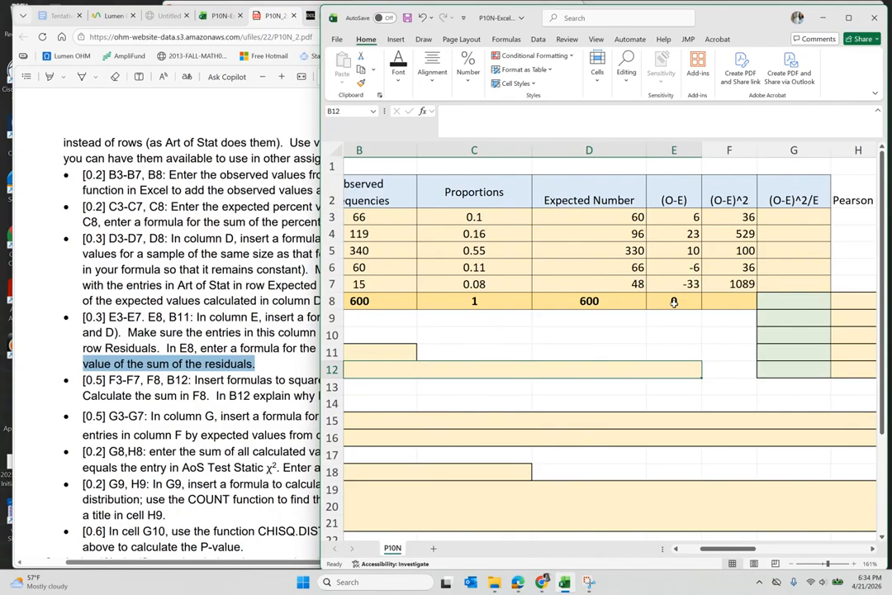
pyautogui.click(730, 300)
pyautogui.press('Left')
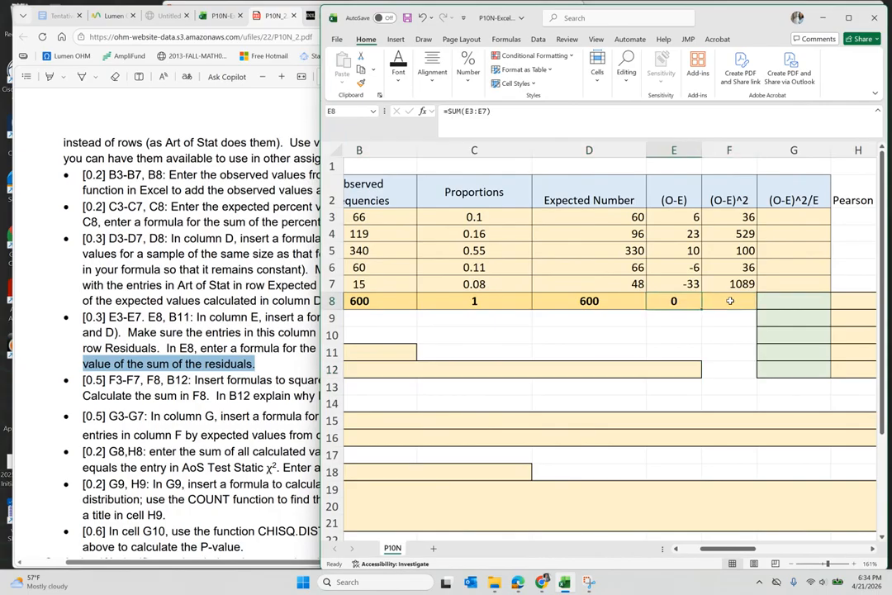
pyautogui.hotkey('ctrl', 'c')
pyautogui.press('Right')
pyautogui.hotkey('ctrl', 'v')
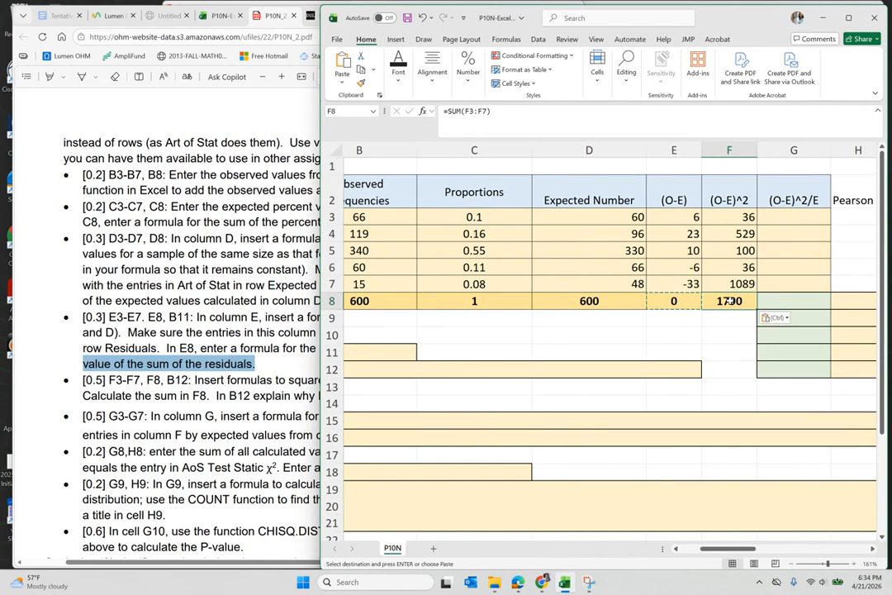
pyautogui.press('Down')
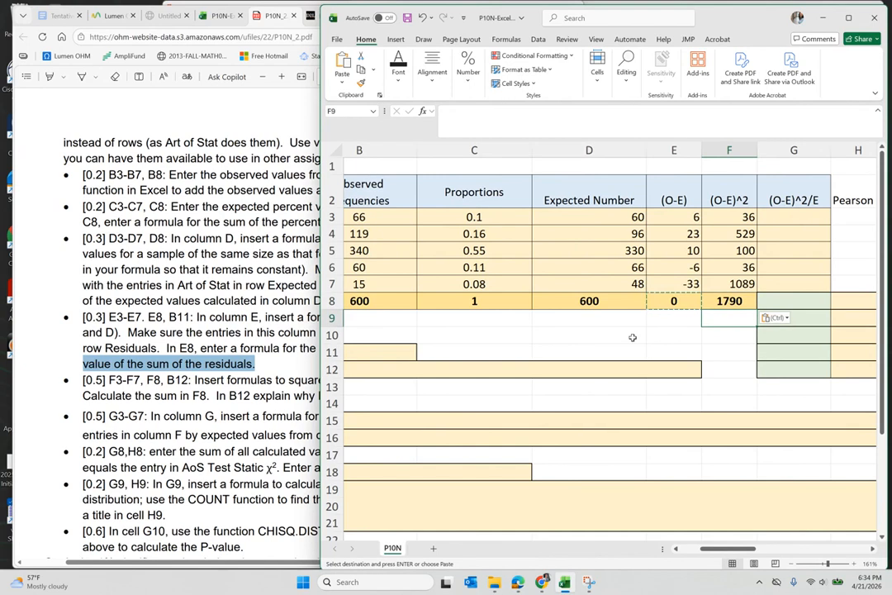
# - Explain in B12 why F8 is non-zero by entering "It is the sum of squares that are positive"
pyautogui.rightClick(632, 337)
pyautogui.hscroll(-2, 564, 336)
pyautogui.press('Escape')
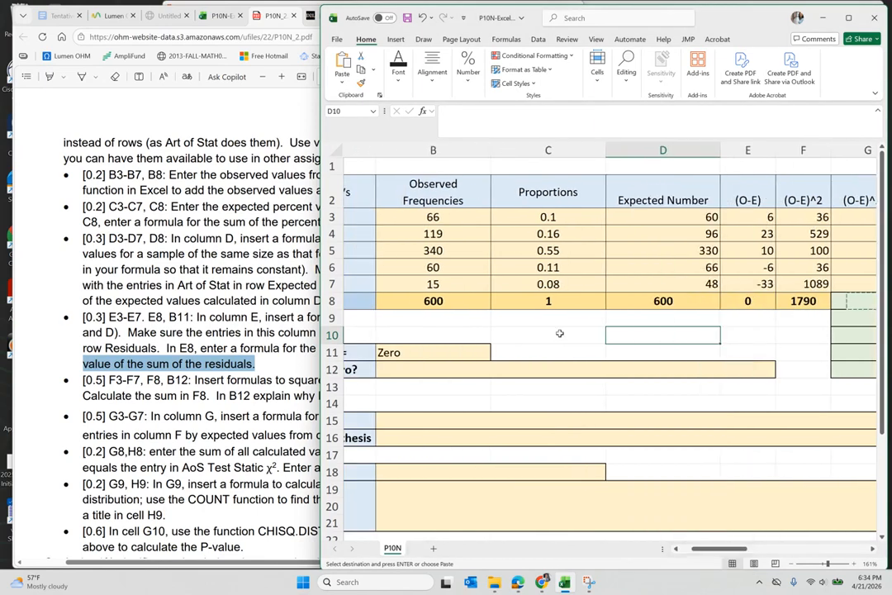
pyautogui.hscroll(-2, 421, 373)
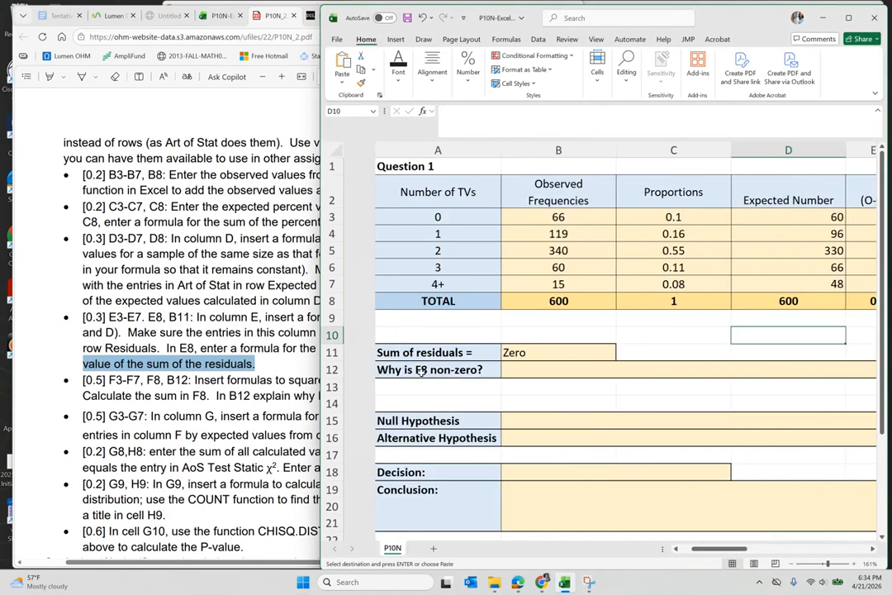
pyautogui.hscroll(3, 421, 372)
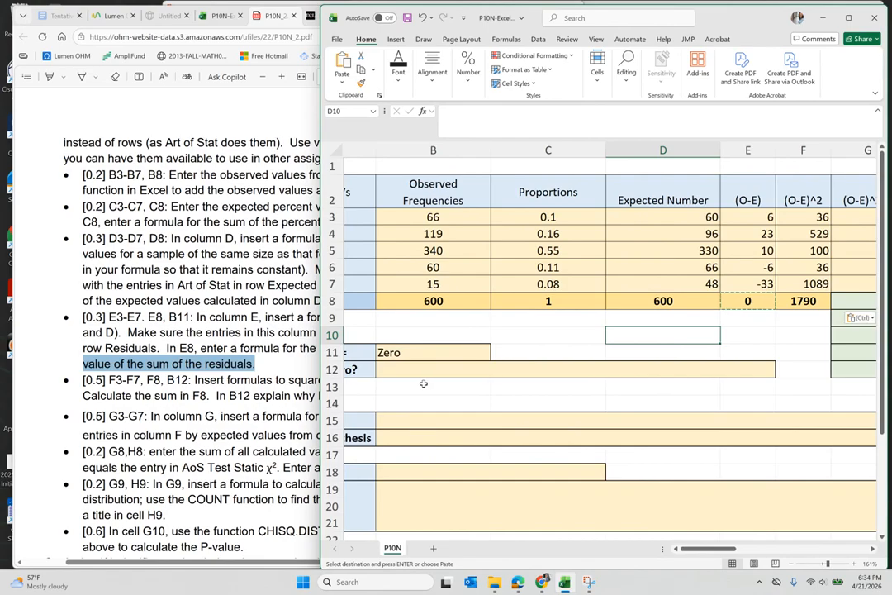
pyautogui.click(412, 372)
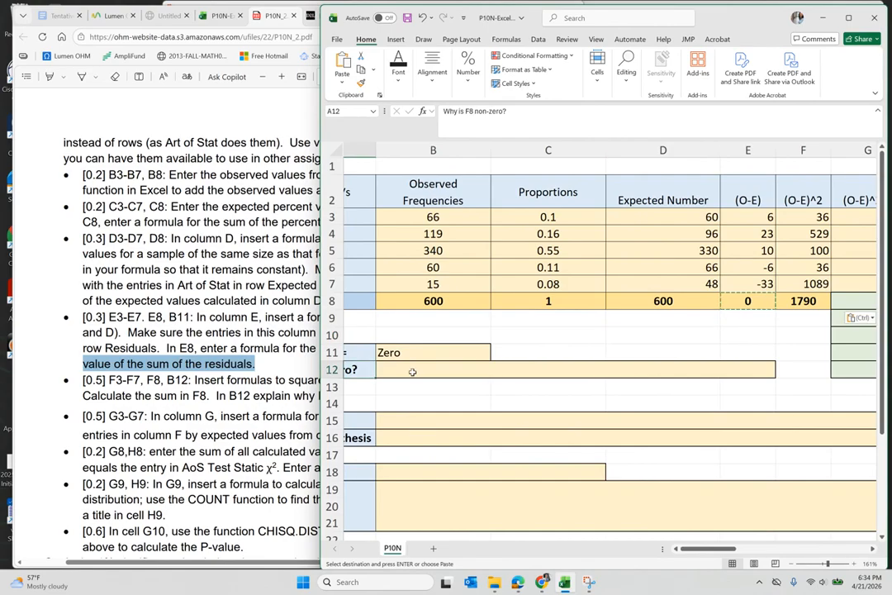
pyautogui.click(412, 371)
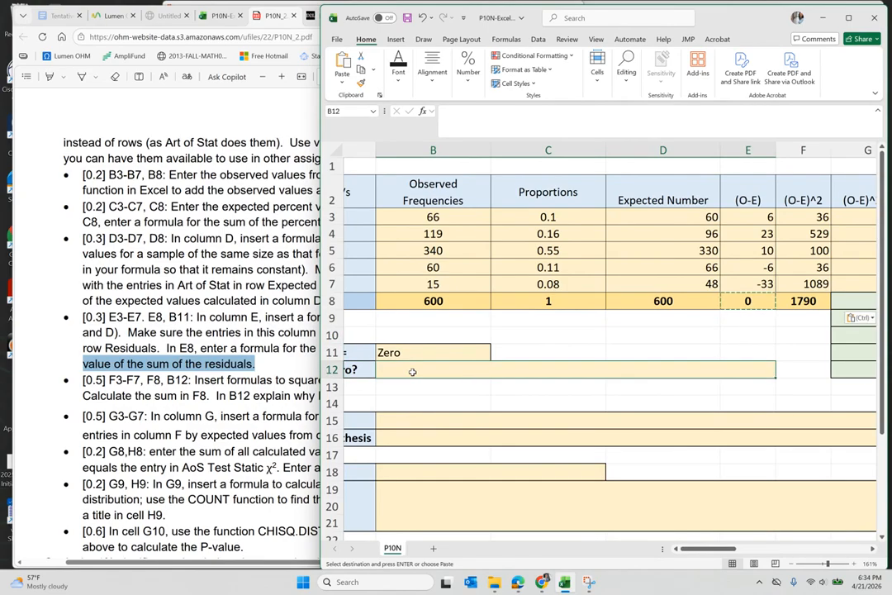
pyautogui.write('It is')
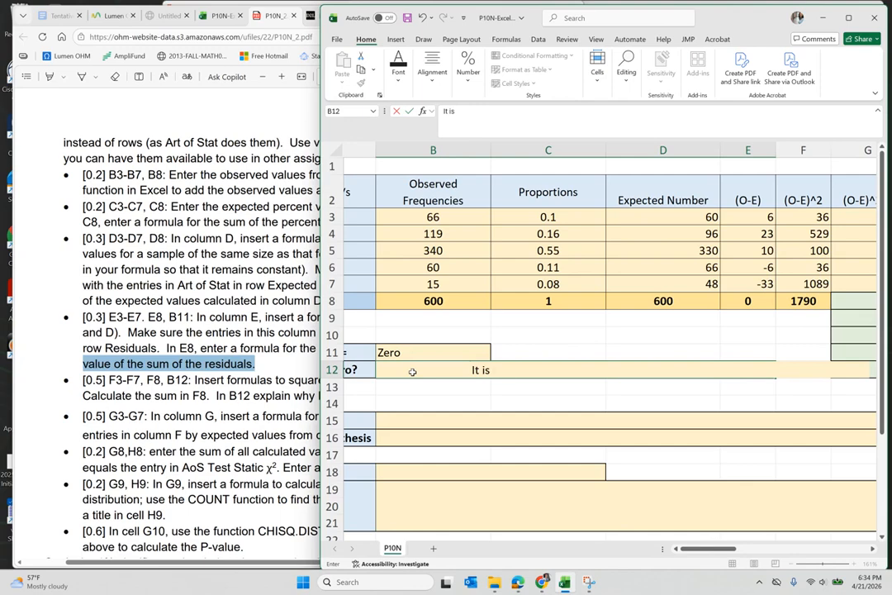
pyautogui.write(' the sum of squ')
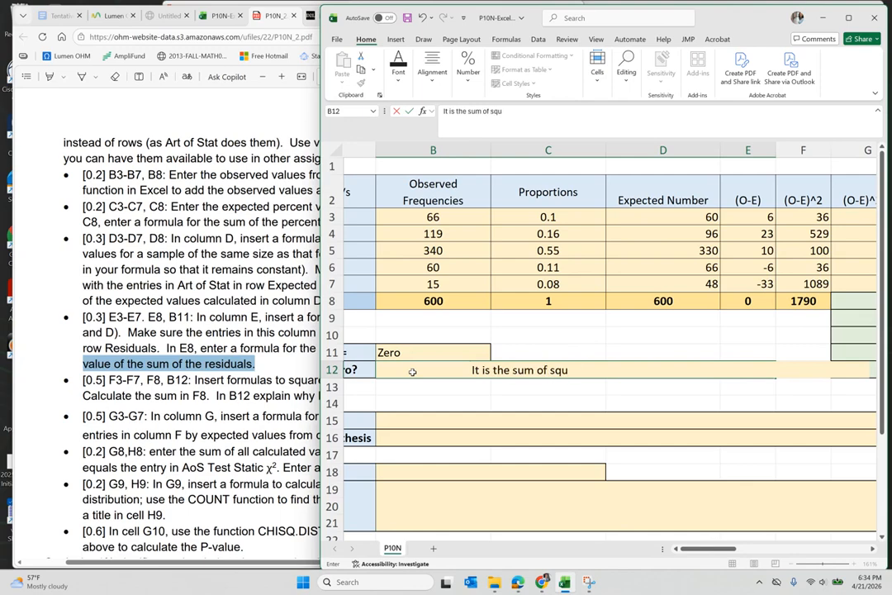
pyautogui.write('ares that are pos')
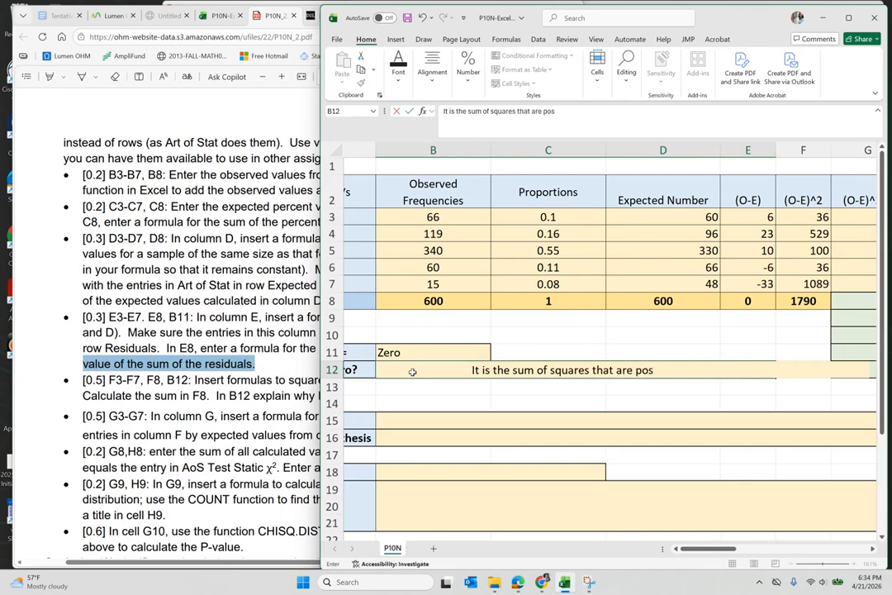
pyautogui.write('itive')
pyautogui.press('Return')
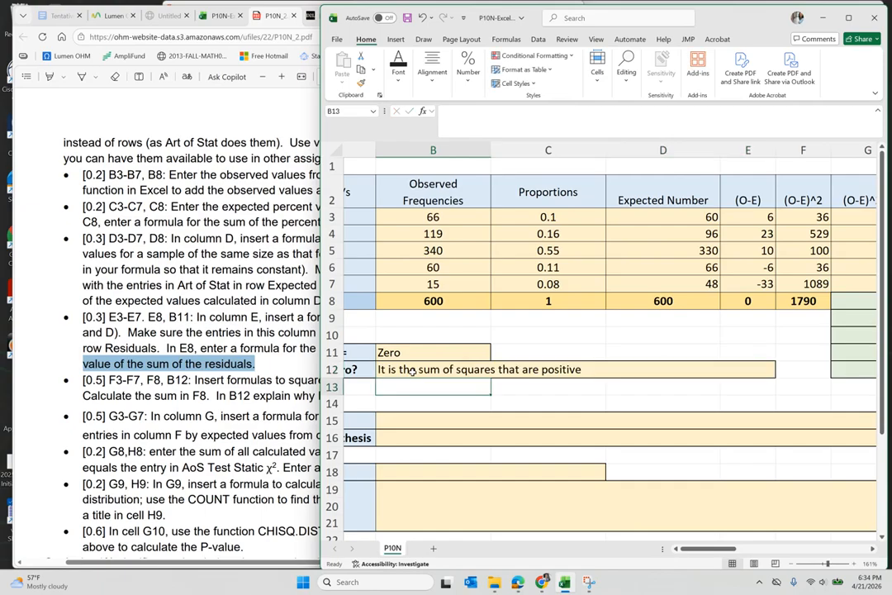
# - Check the PDF's instruction for G3-G7 and enter the Pearson residual formula =F3/D3 in G3
pyautogui.hscroll(1, 599, 379)
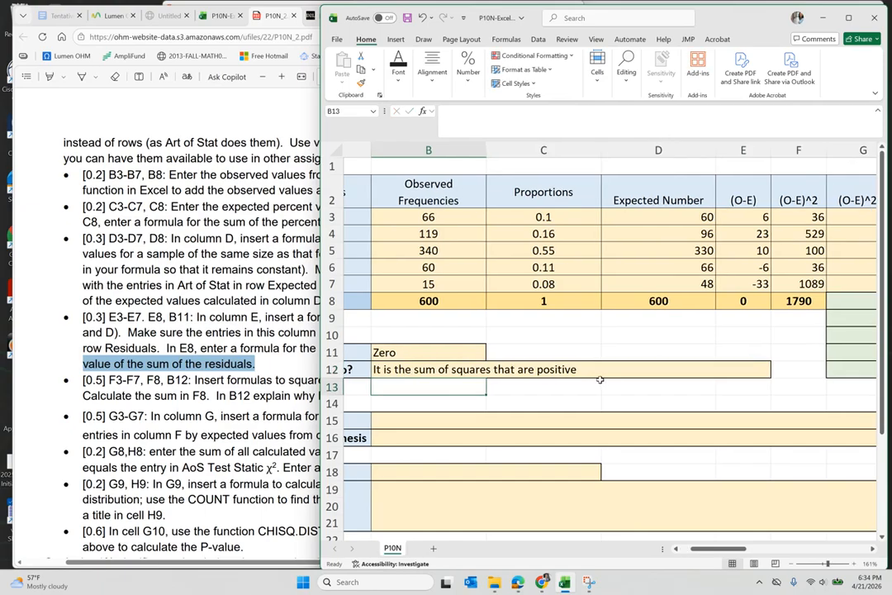
pyautogui.click(235, 397)
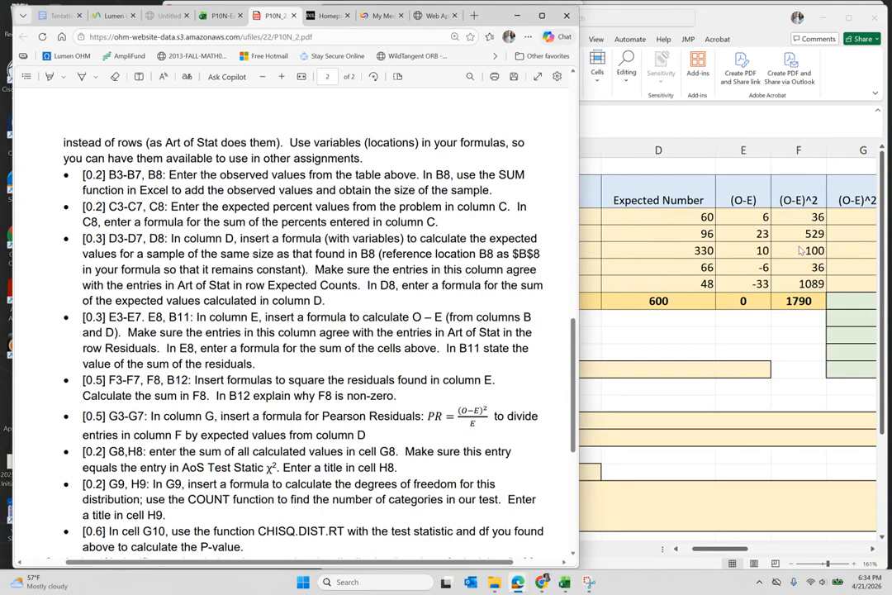
pyautogui.click(710, 237)
pyautogui.hscroll(3, 589, 237)
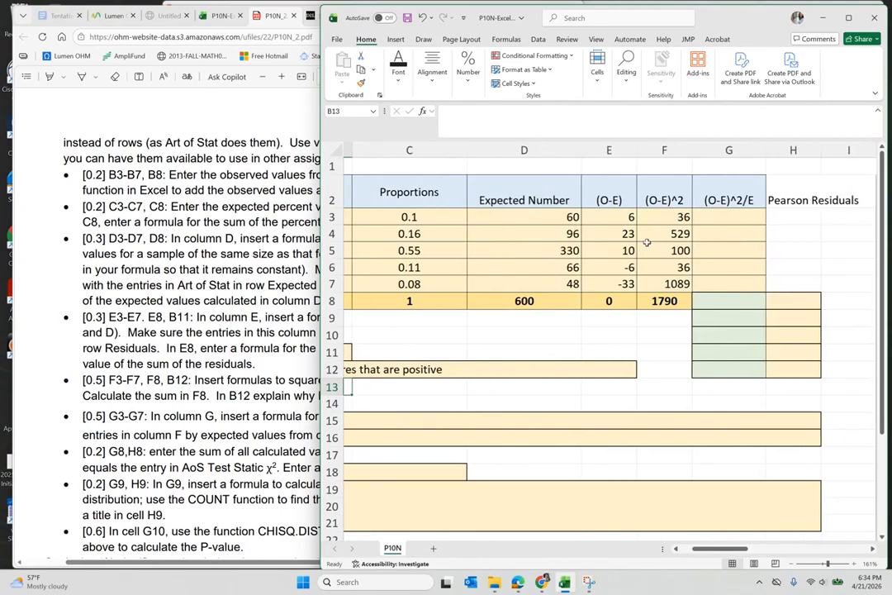
pyautogui.click(668, 215)
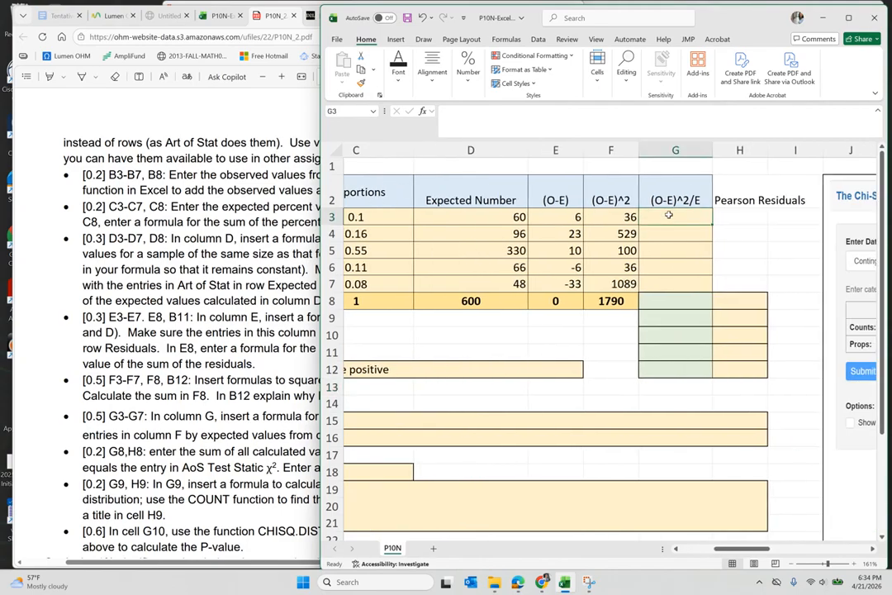
pyautogui.write('=')
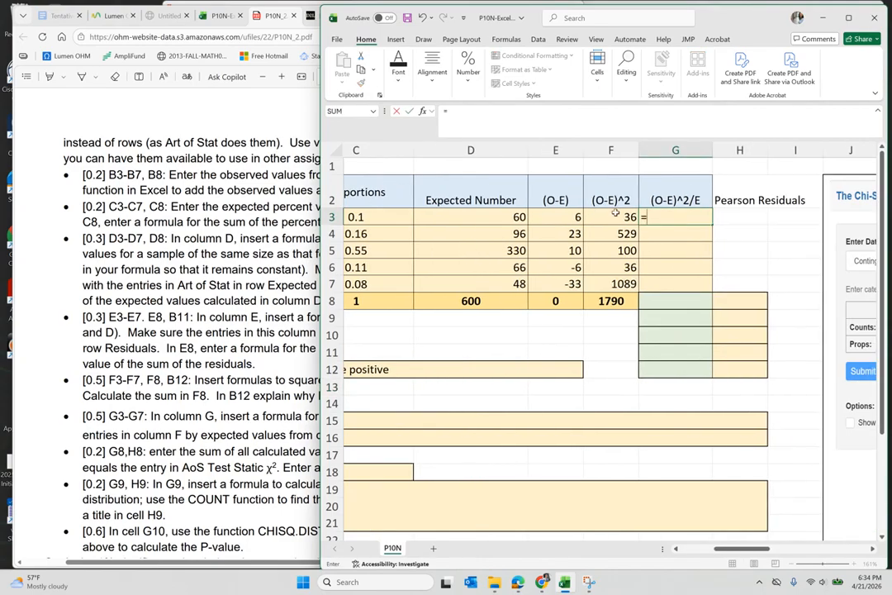
pyautogui.click(615, 216)
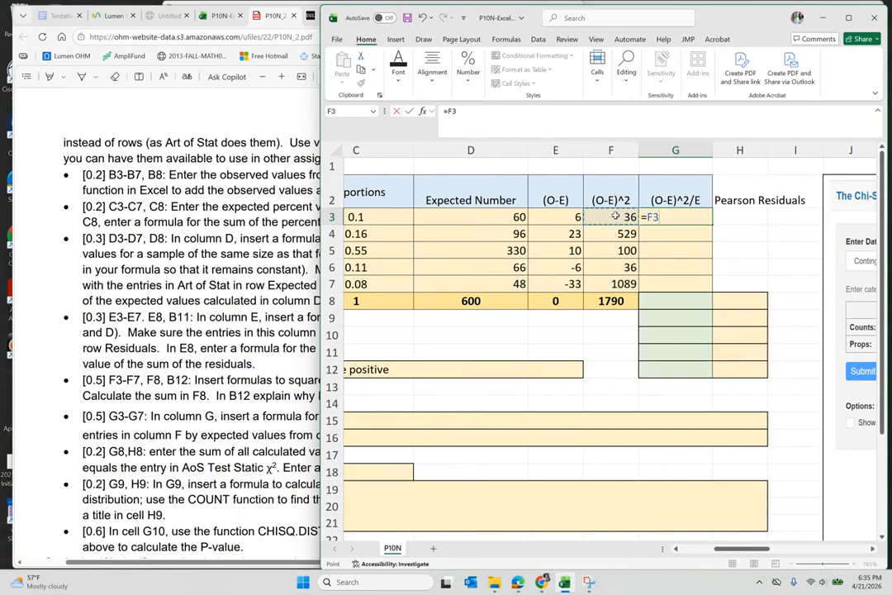
pyautogui.write('/')
pyautogui.click(464, 222)
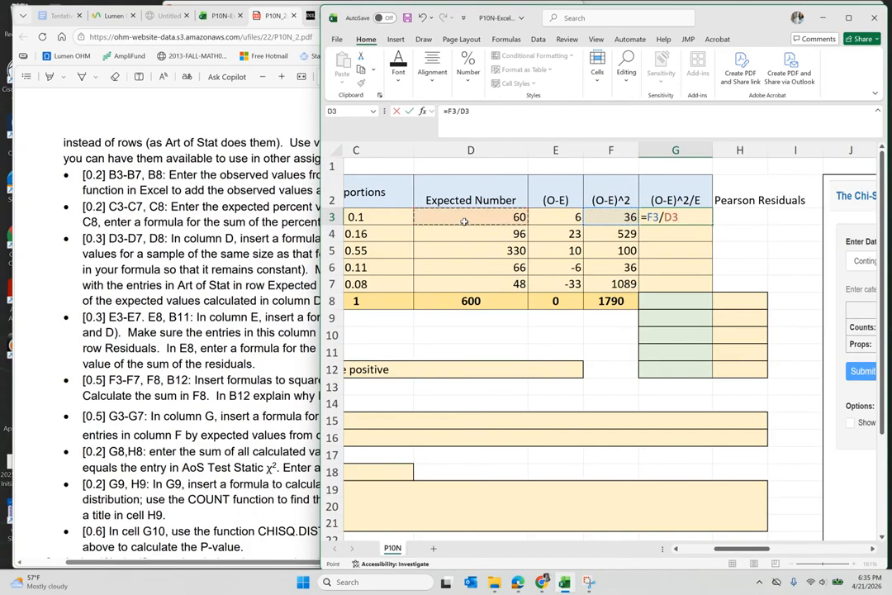
pyautogui.press('Return')
# - Copy the Pearson residual formula from G3 into G4 through G7
pyautogui.press('Up')
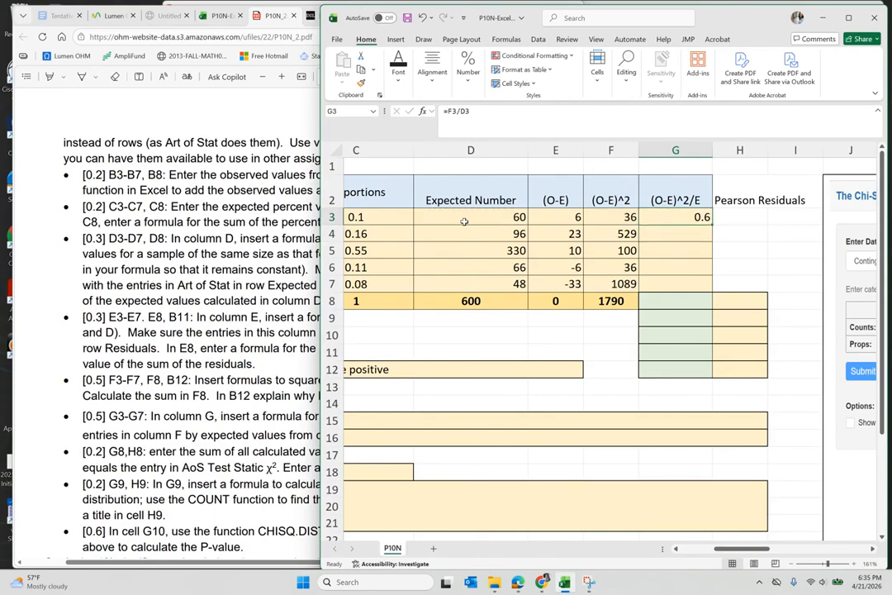
pyautogui.press('Down')
pyautogui.hotkey('shift', 'Down')
pyautogui.hotkey('shift', 'Down')
pyautogui.hotkey('shift', 'Down')
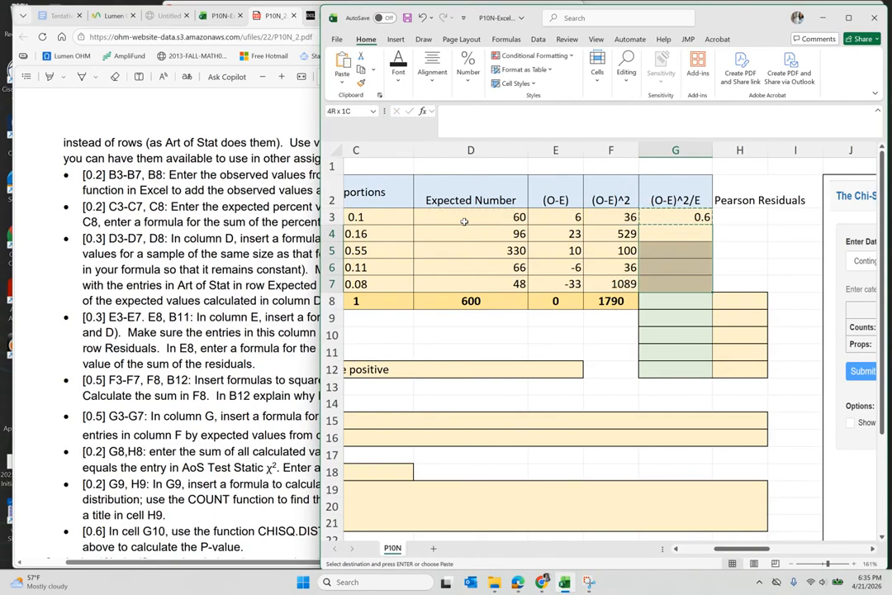
pyautogui.hotkey('ctrl', 'v')
pyautogui.press('Down')
pyautogui.press('Down')
pyautogui.press('Down')
pyautogui.press('Down')
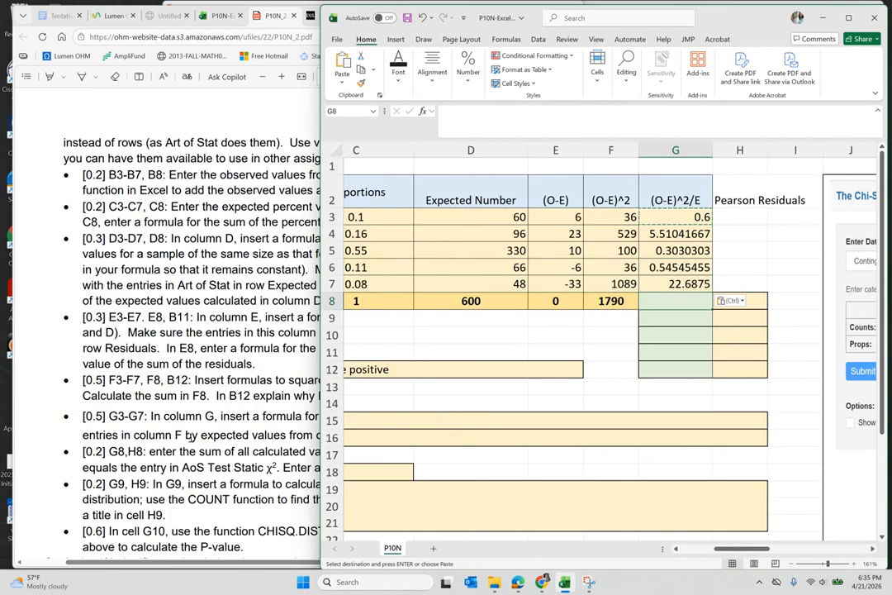
# - Read the PDF's instruction for G8 and enter a SUM formula there totalling G3 through G7
pyautogui.click(190, 438)
pyautogui.scroll(-1, 190, 438)
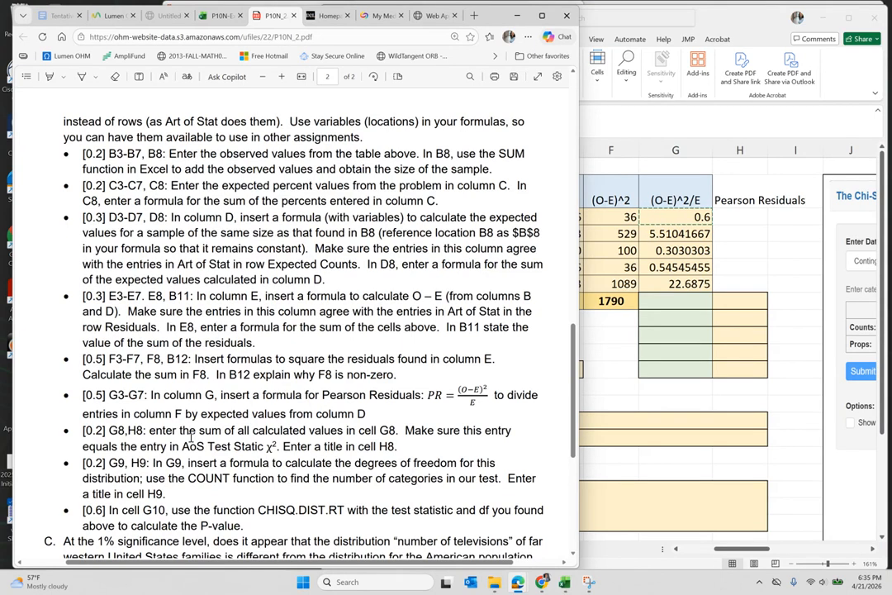
pyautogui.scroll(-2, 190, 437)
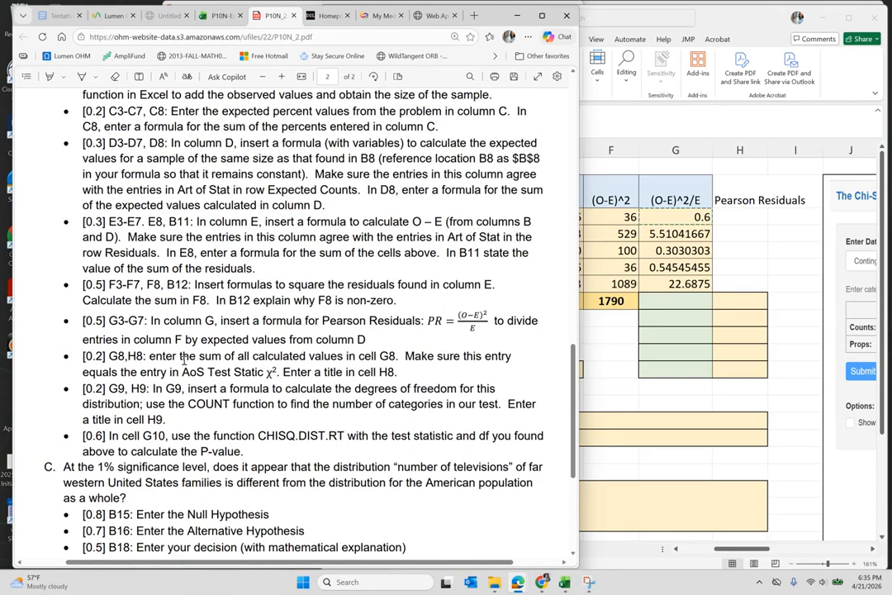
pyautogui.click(674, 299)
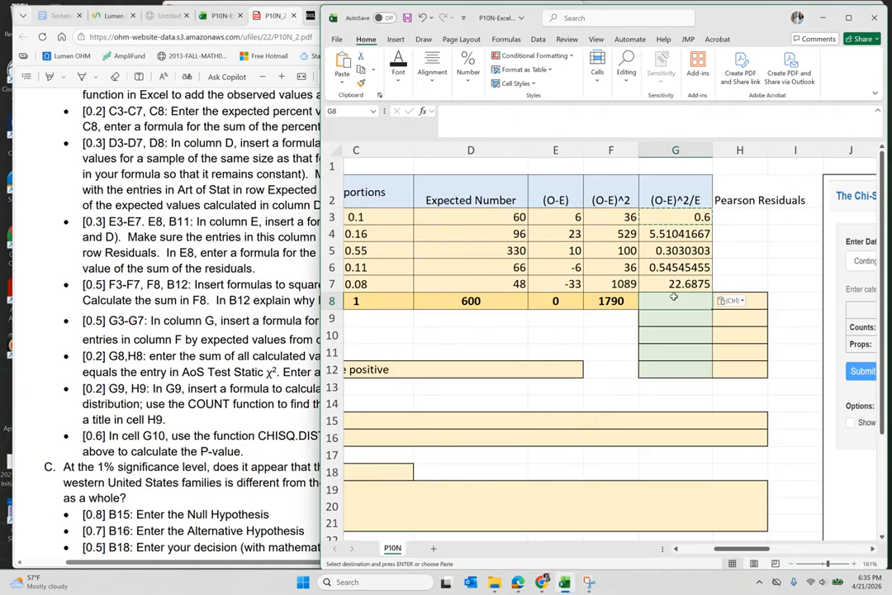
pyautogui.write('=su')
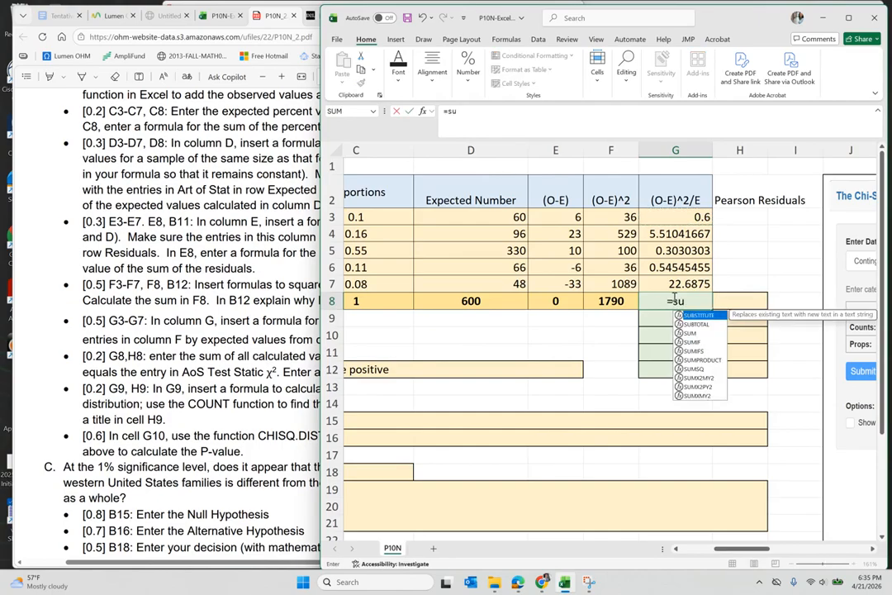
pyautogui.write('m(')
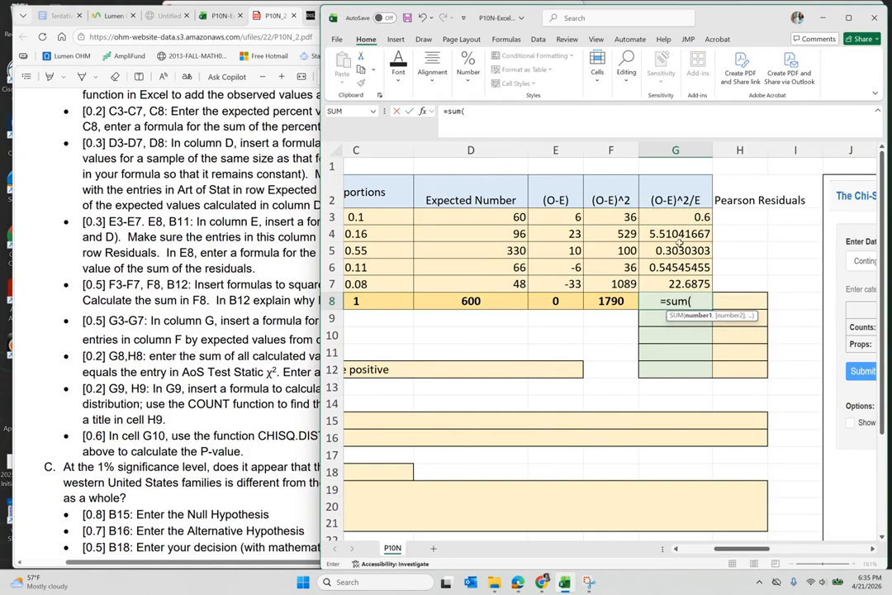
pyautogui.moveTo(676, 213); pyautogui.dragTo(686, 285)
pyautogui.press('Return')
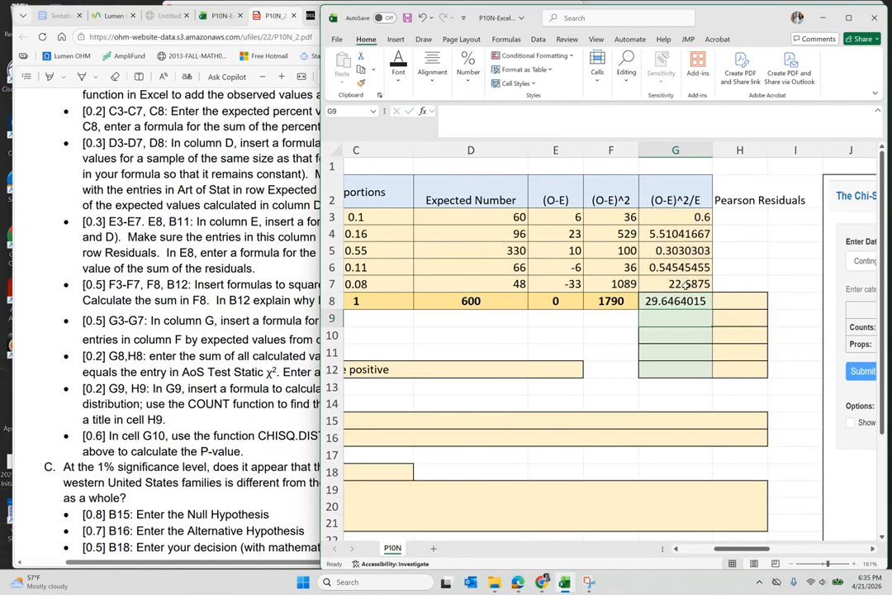
# - Review the PDF's G8 and H8 instructions and compare the G8 sum with the test statistic in the pasted Art of Stat output
pyautogui.press('Up')
pyautogui.press('Right')
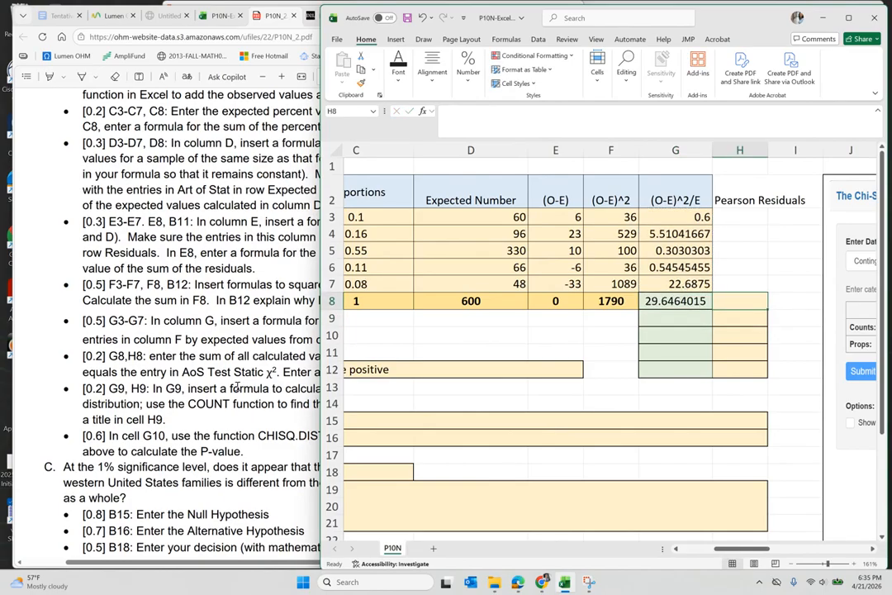
pyautogui.click(237, 386)
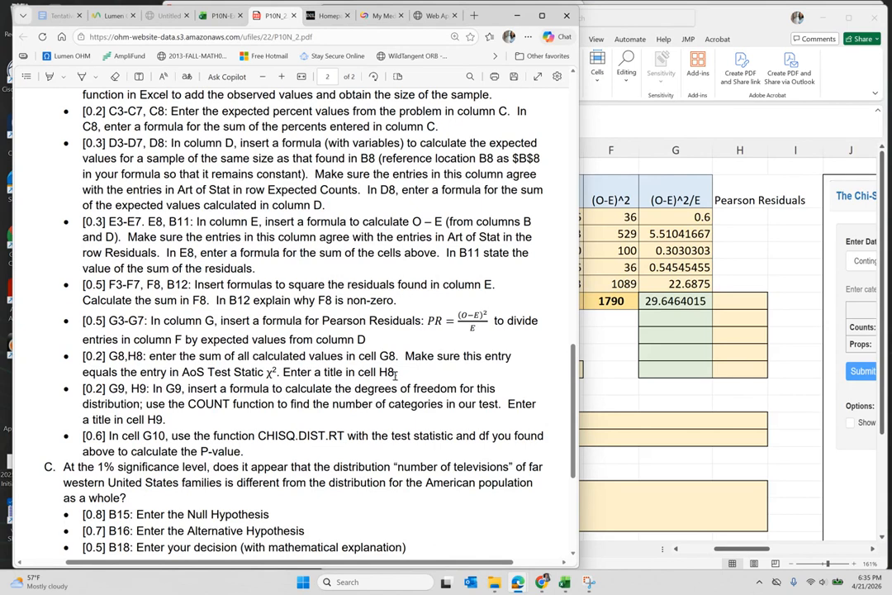
pyautogui.click(724, 328)
pyautogui.hscroll(3, 724, 328)
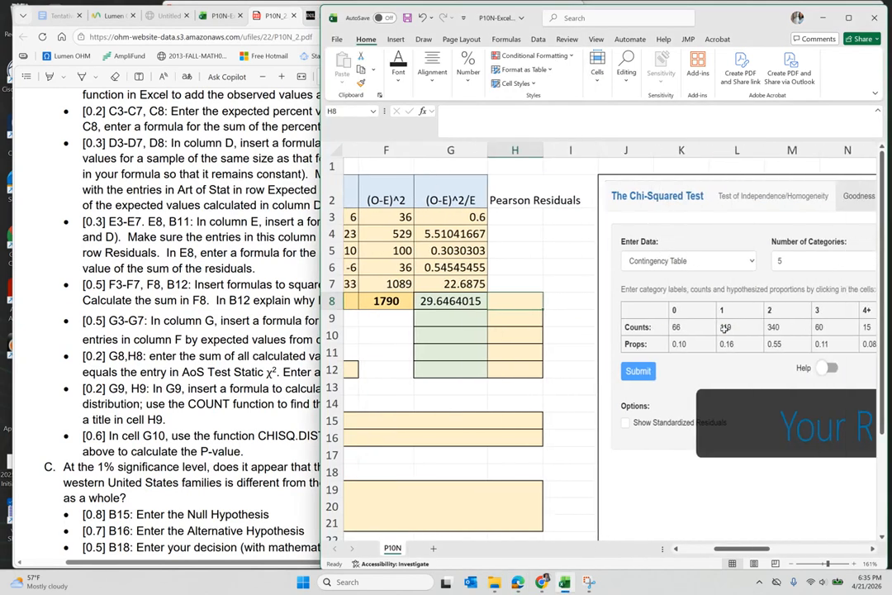
pyautogui.hscroll(6, 724, 328)
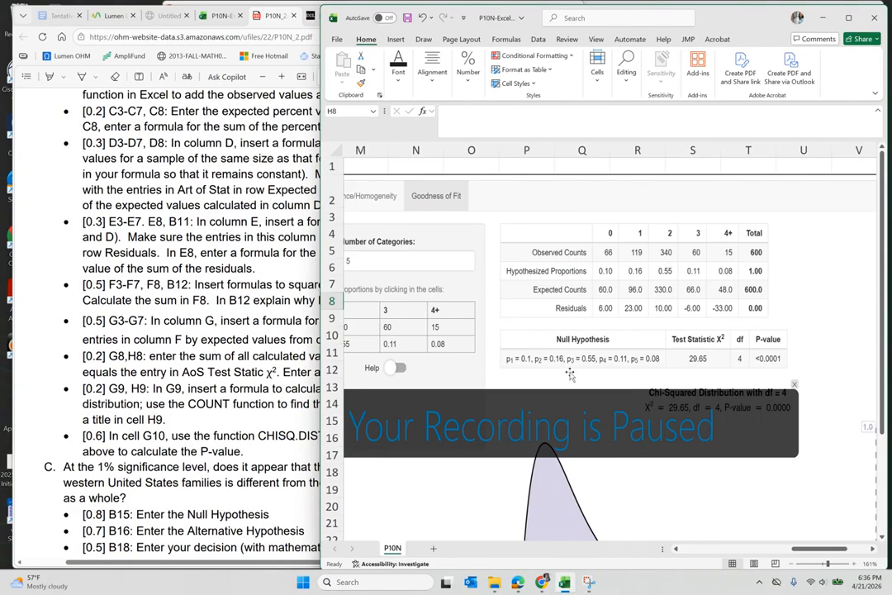
pyautogui.hscroll(-10, 570, 372)
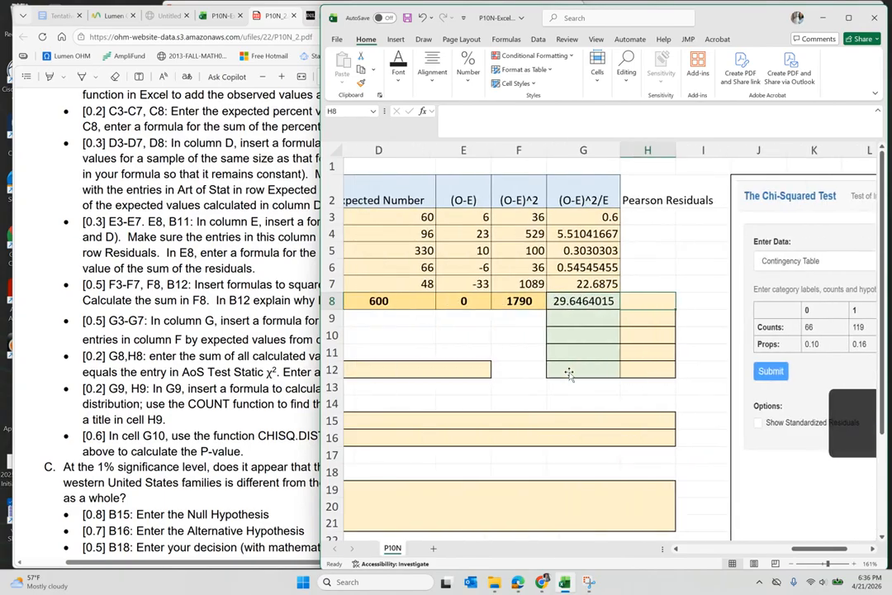
pyautogui.hscroll(-1, 579, 368)
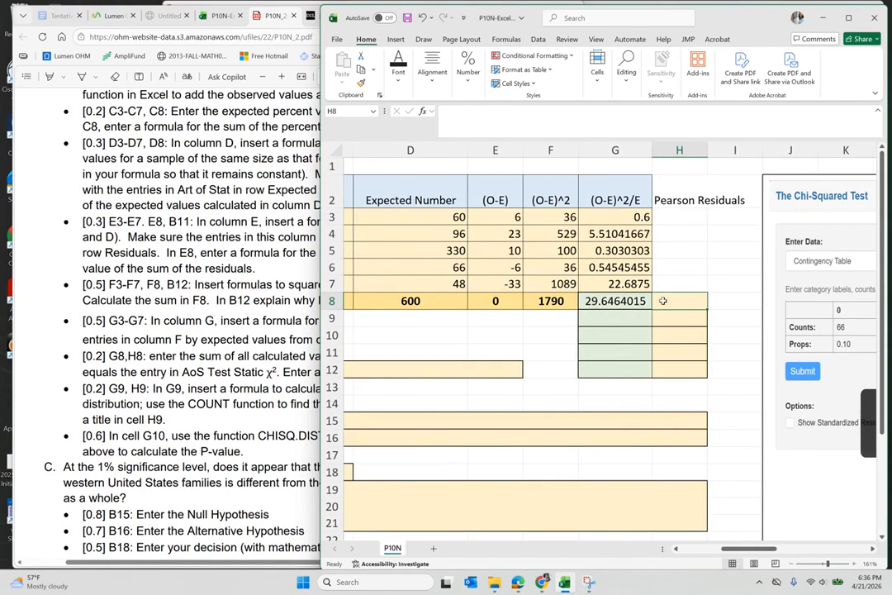
# - Enter the title "Test Stat χ^2" in H8, inserting the Greek small letter chi as a symbol
pyautogui.write('T')
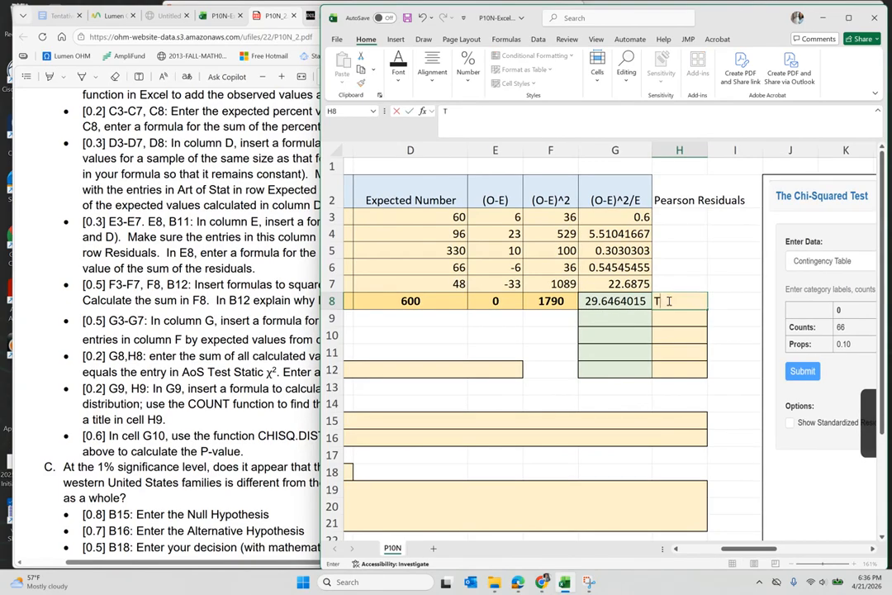
pyautogui.write('est Stat')
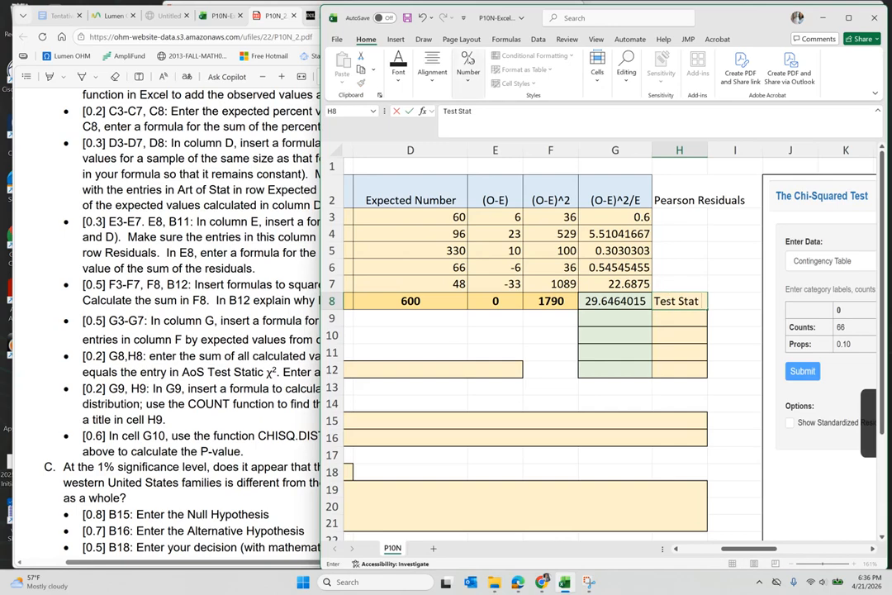
pyautogui.click(395, 38)
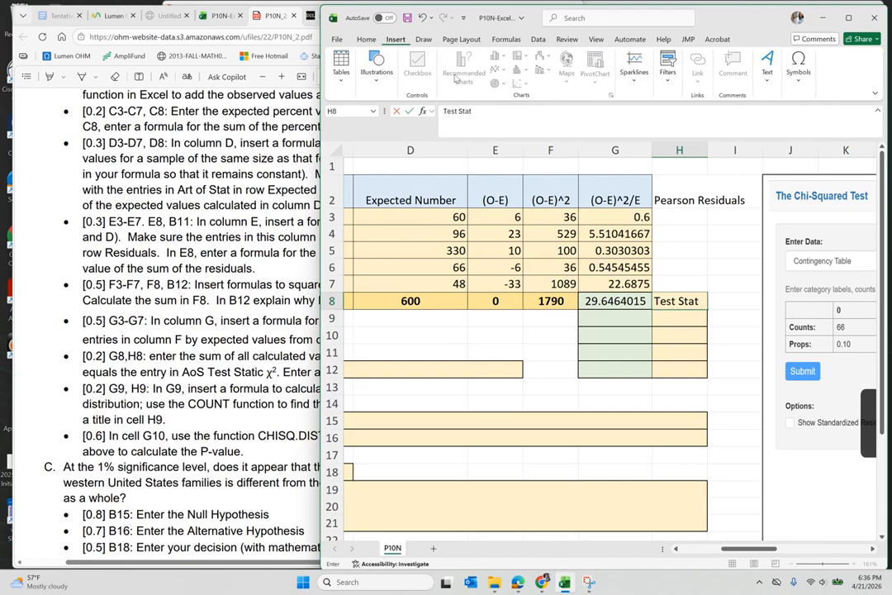
pyautogui.click(798, 66)
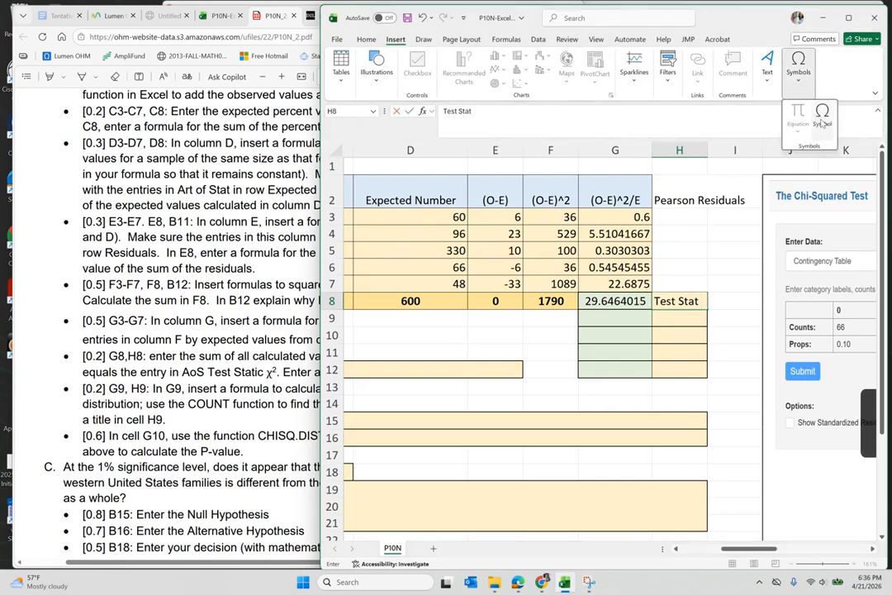
pyautogui.click(822, 115)
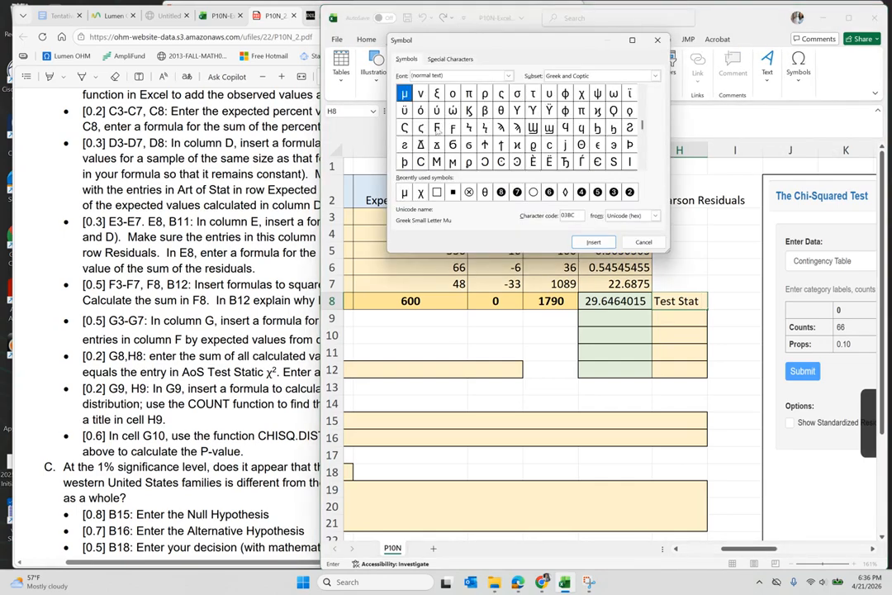
pyautogui.click(581, 94)
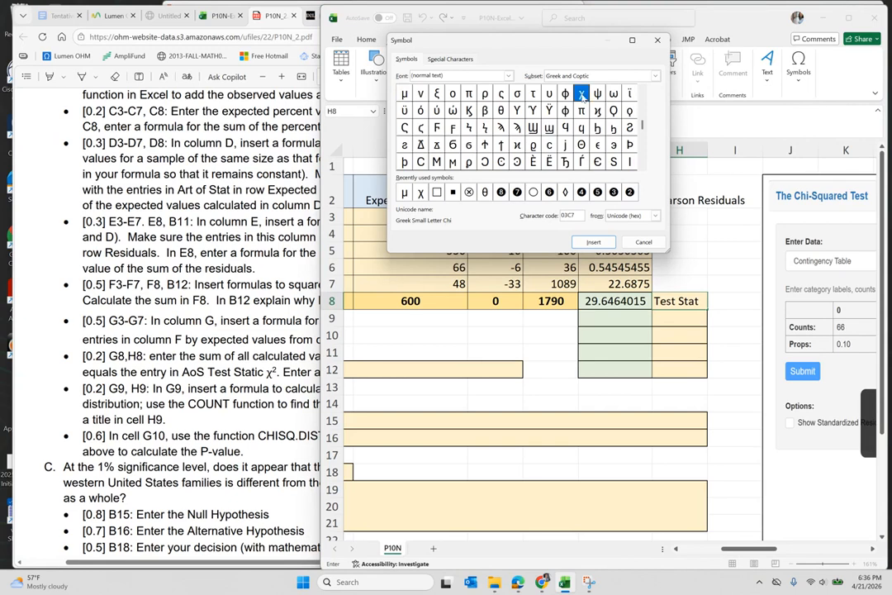
pyautogui.click(594, 244)
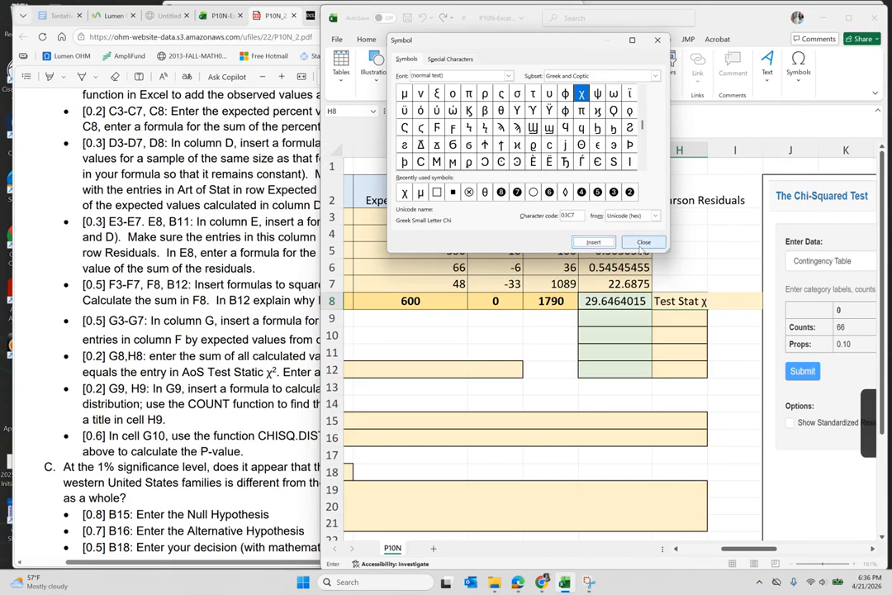
pyautogui.click(643, 242)
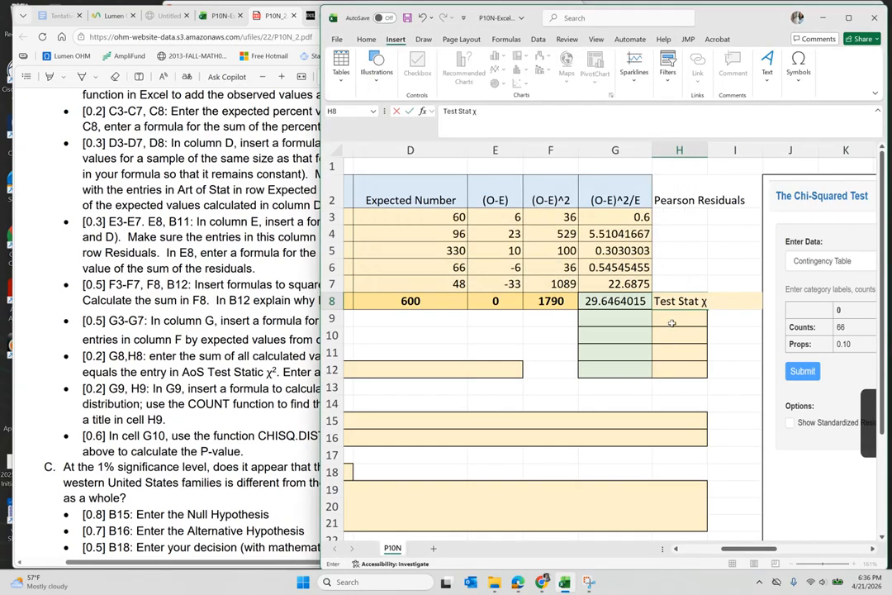
pyautogui.write('^')
pyautogui.write('2')
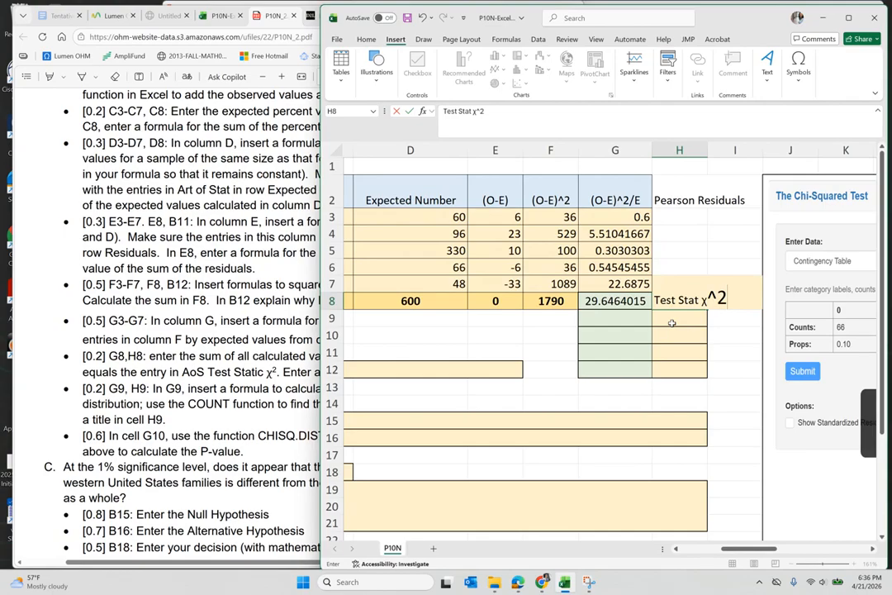
pyautogui.hotkey('ctrl', 'Return')
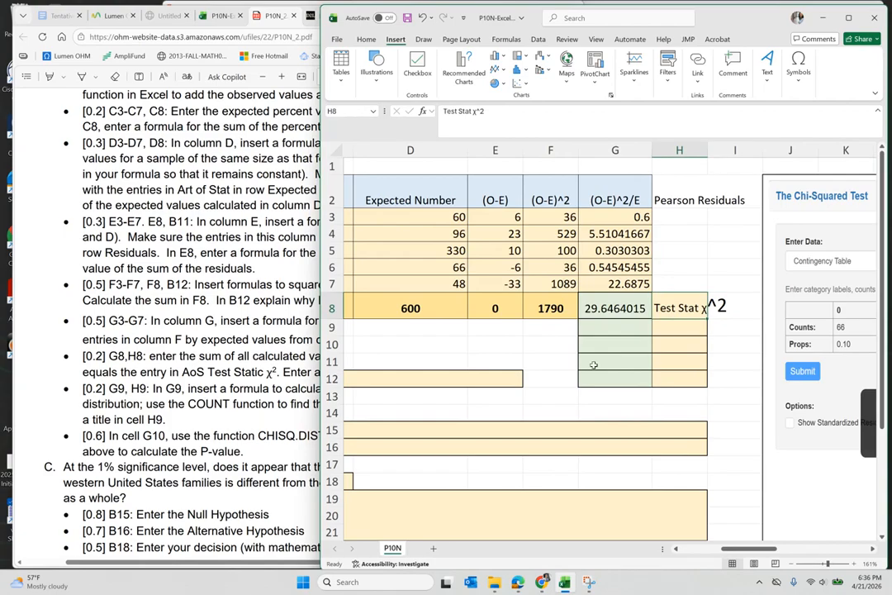
# - Set the whole H8 title to font size 11 so its characters match
pyautogui.click(365, 40)
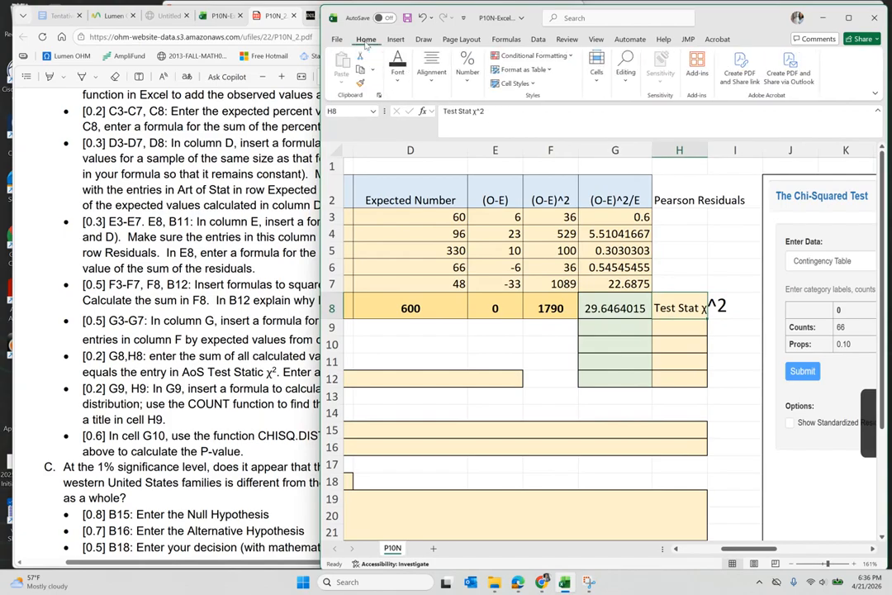
pyautogui.click(398, 67)
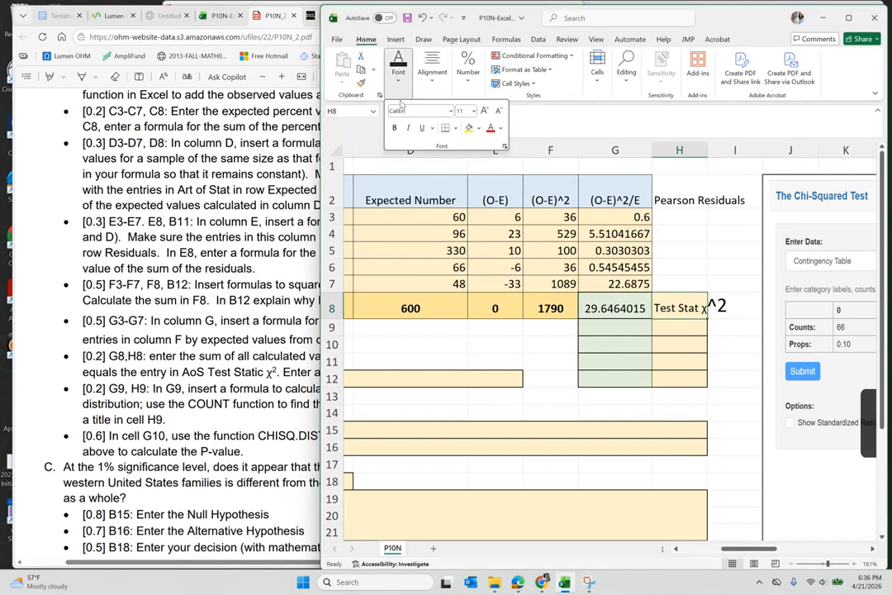
pyautogui.click(460, 111)
pyautogui.press('Escape')
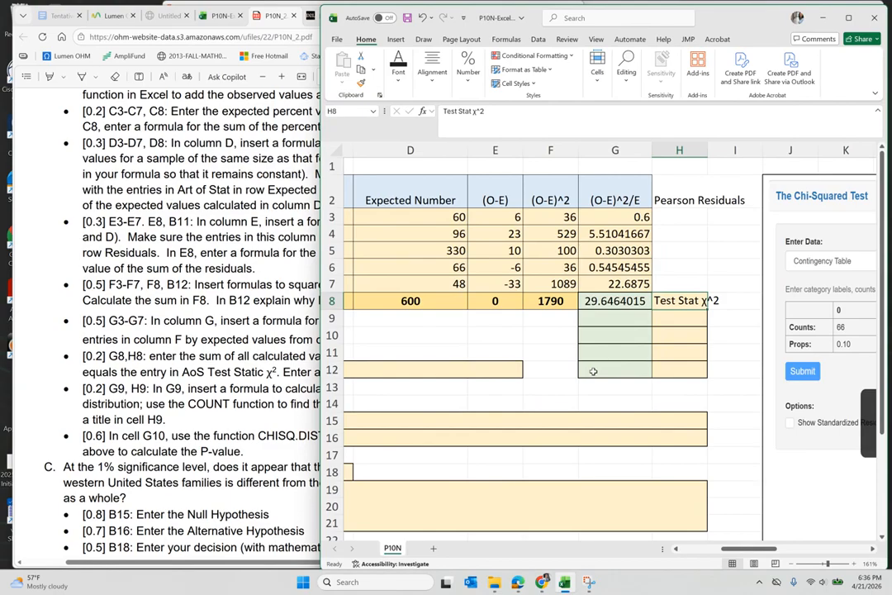
# - Read the PDF's G9 and H9 instruction and examine the category labels in A3:A7 and the observed frequencies in B3:B7
pyautogui.click(176, 363)
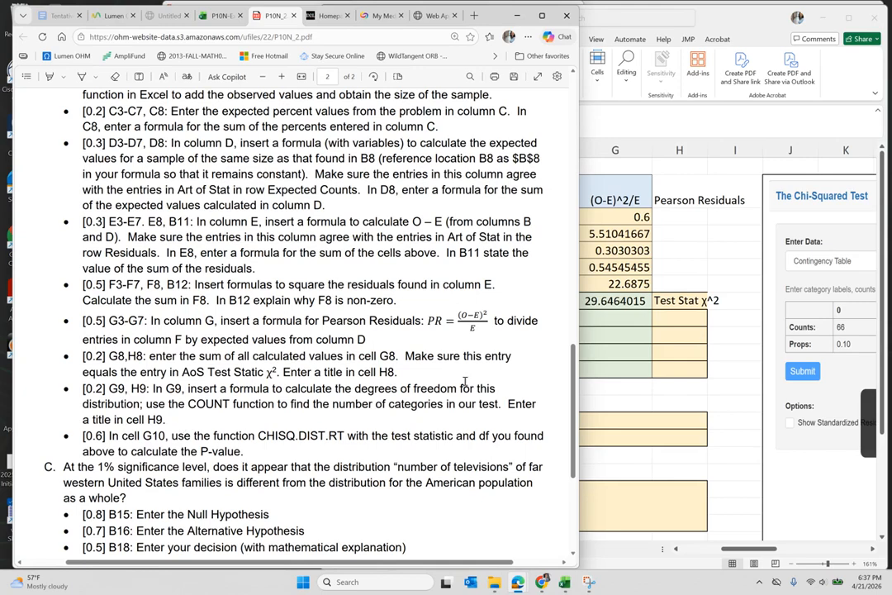
pyautogui.click(618, 355)
pyautogui.hscroll(-6, 478, 349)
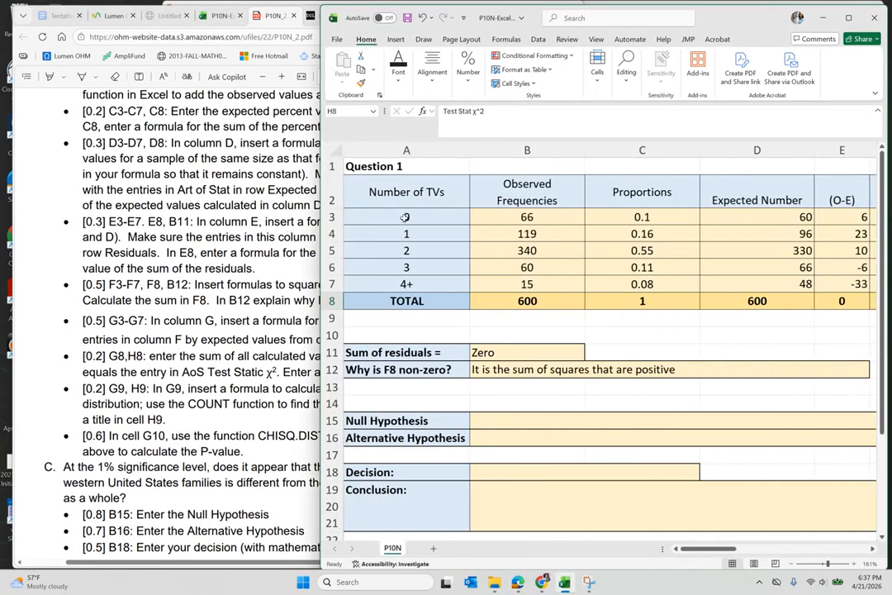
pyautogui.moveTo(406, 217); pyautogui.dragTo(404, 283)
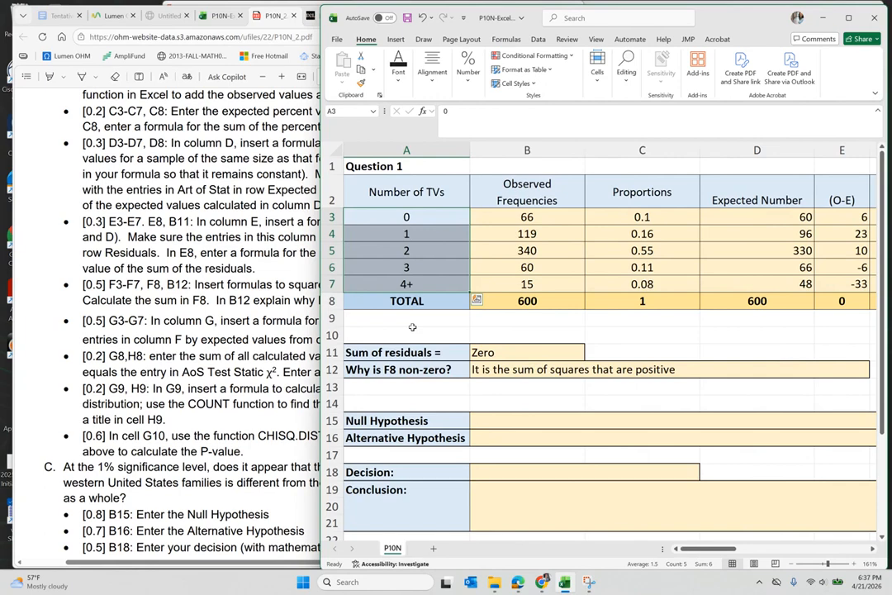
pyautogui.click(533, 219)
pyautogui.moveTo(535, 230); pyautogui.dragTo(537, 285)
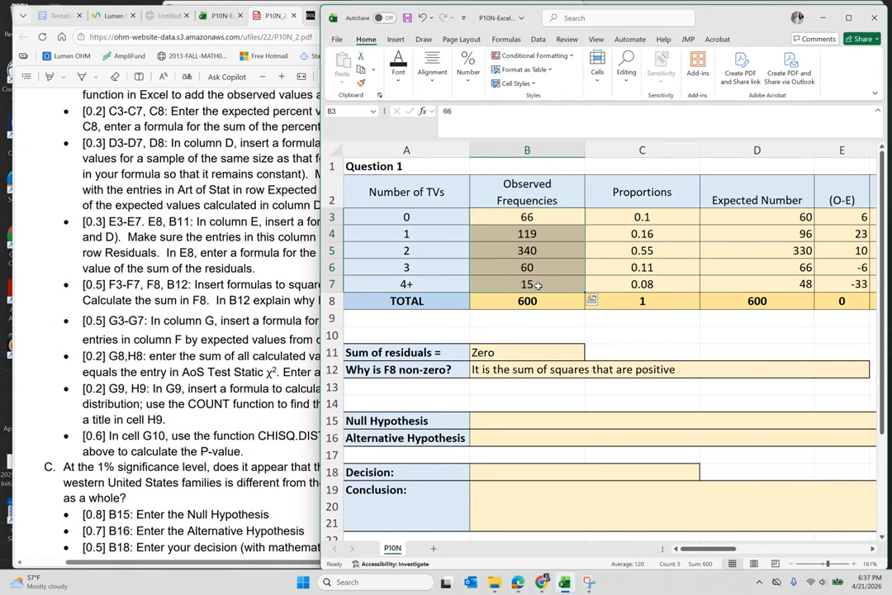
# - Enter the title df in H9
pyautogui.hscroll(6, 537, 284)
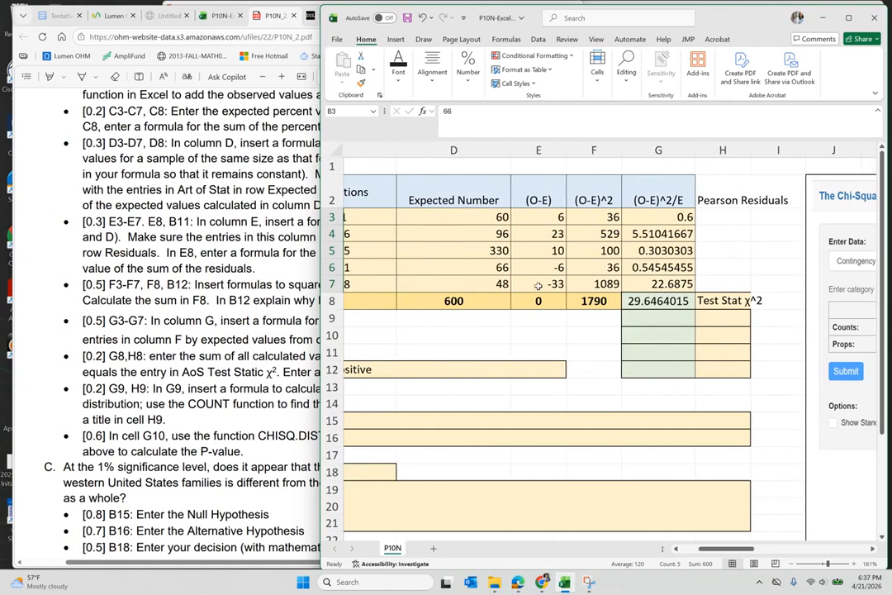
pyautogui.click(716, 316)
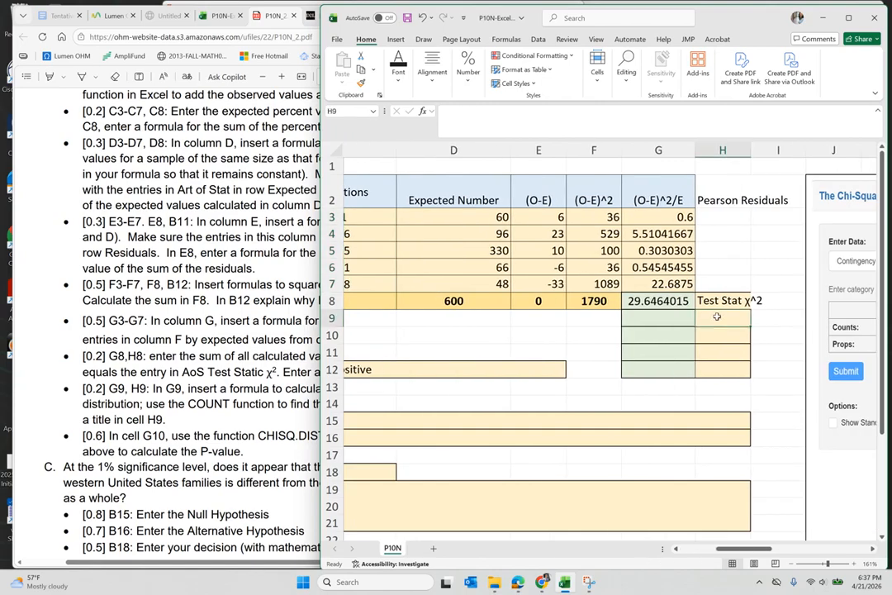
pyautogui.write('df')
pyautogui.press('Left')
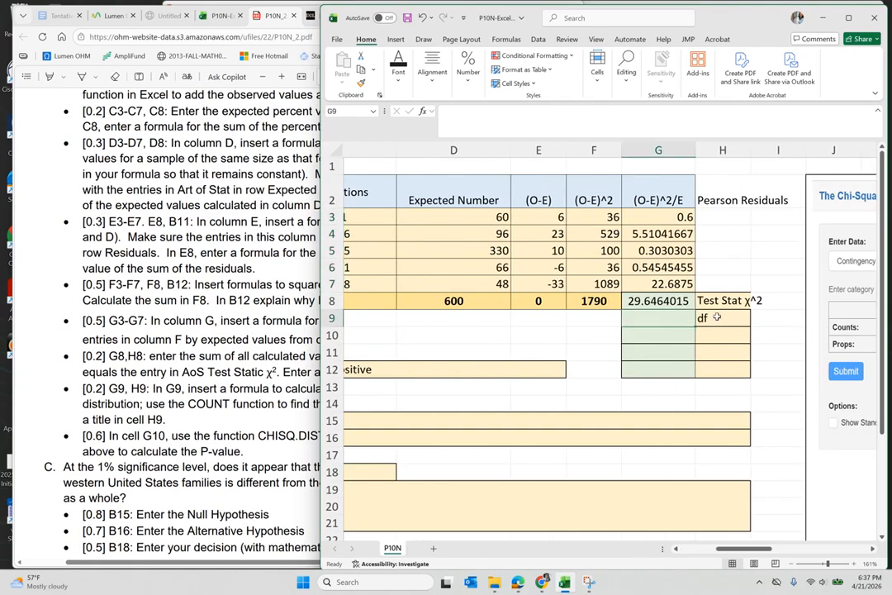
# - Enter the degrees of freedom formula =COUNT(B3:B7)-1 in G9
pyautogui.write('=count')
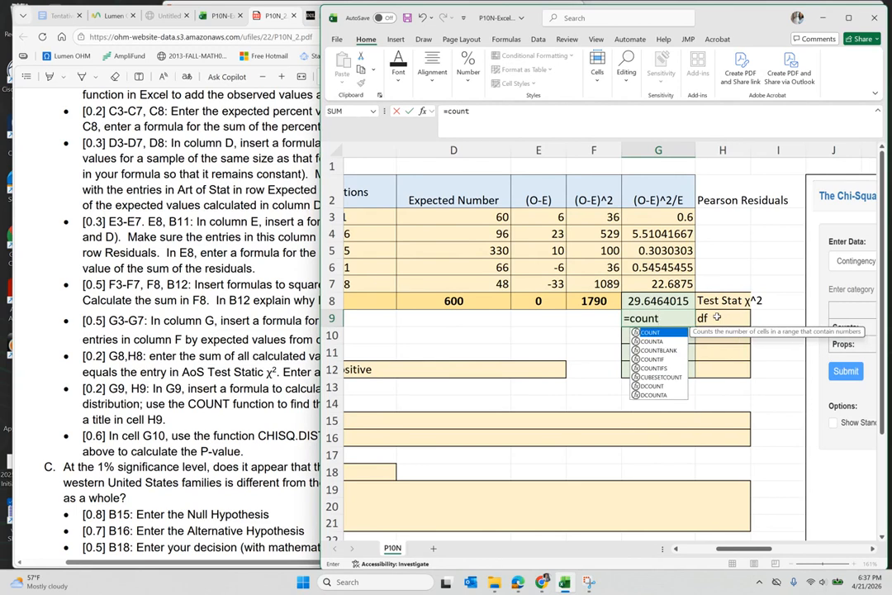
pyautogui.write('(')
pyautogui.hscroll(-3, 526, 336)
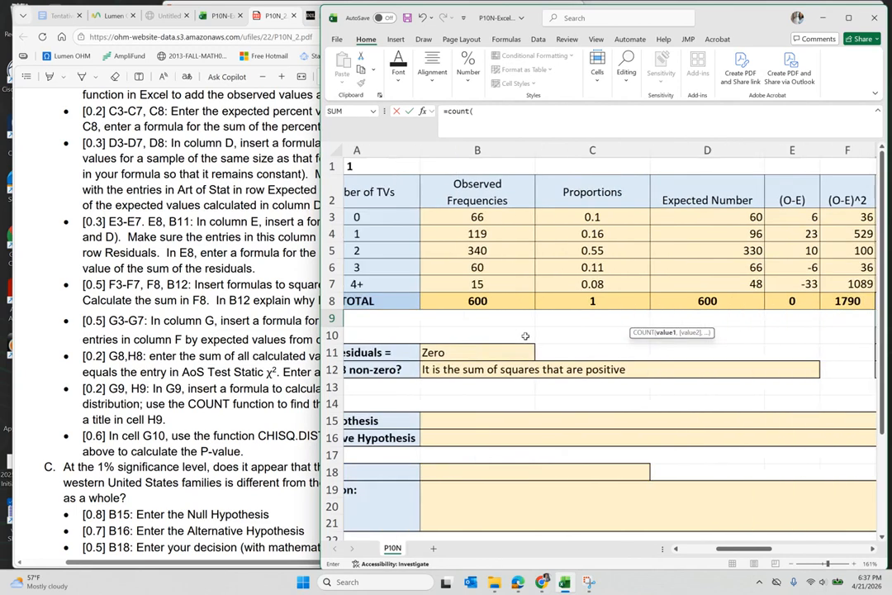
pyautogui.hscroll(-2, 526, 336)
pyautogui.click(522, 221)
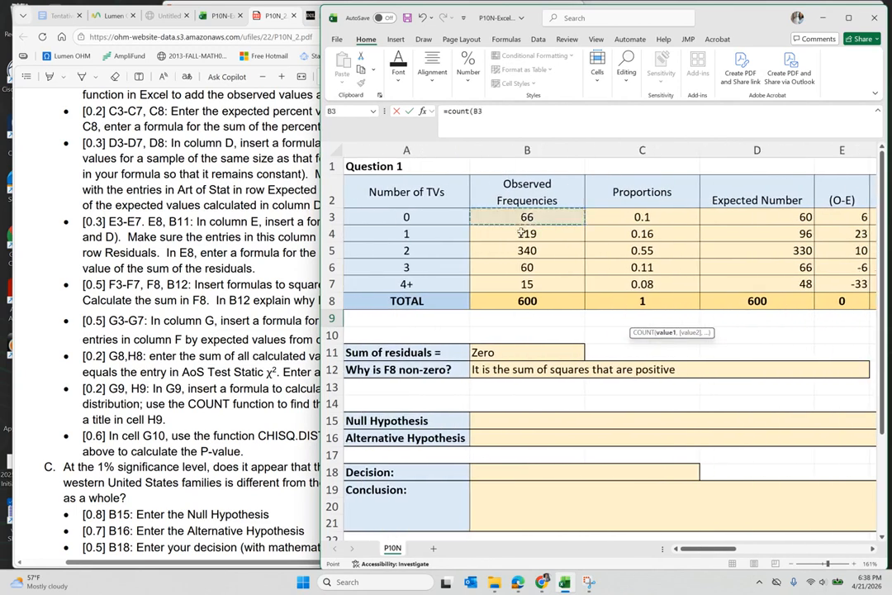
pyautogui.moveTo(521, 232); pyautogui.dragTo(526, 284)
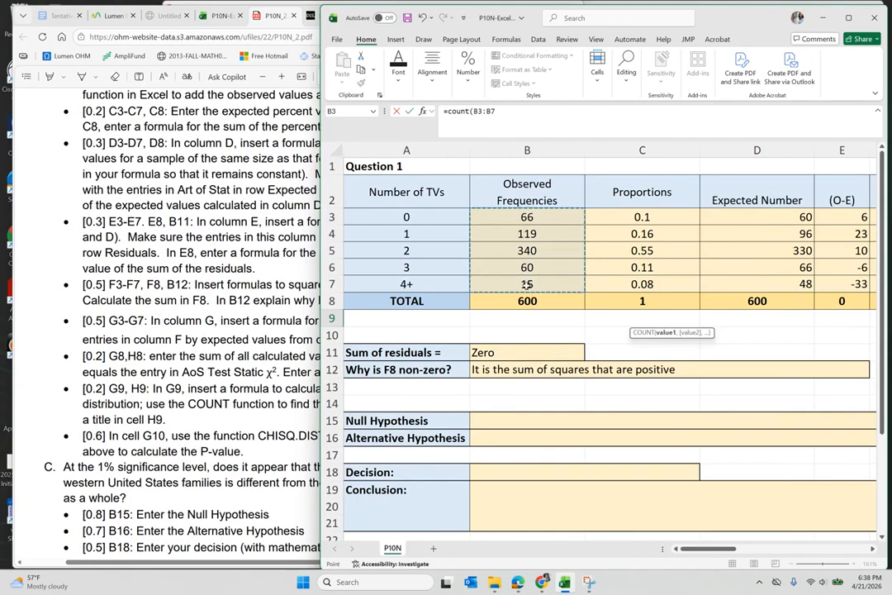
pyautogui.write(')-1')
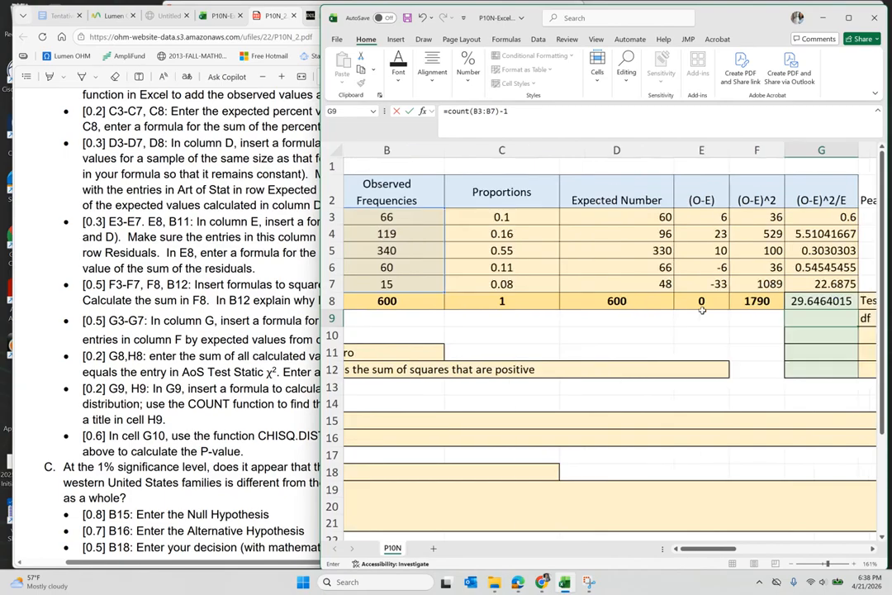
pyautogui.hscroll(3, 702, 308)
pyautogui.hscroll(2, 702, 309)
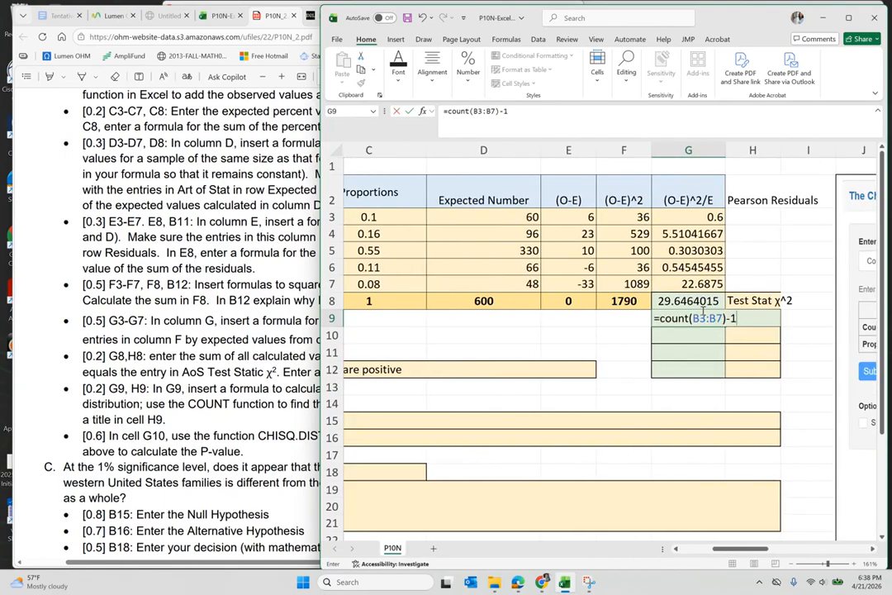
pyautogui.write('1')
pyautogui.press('Return')
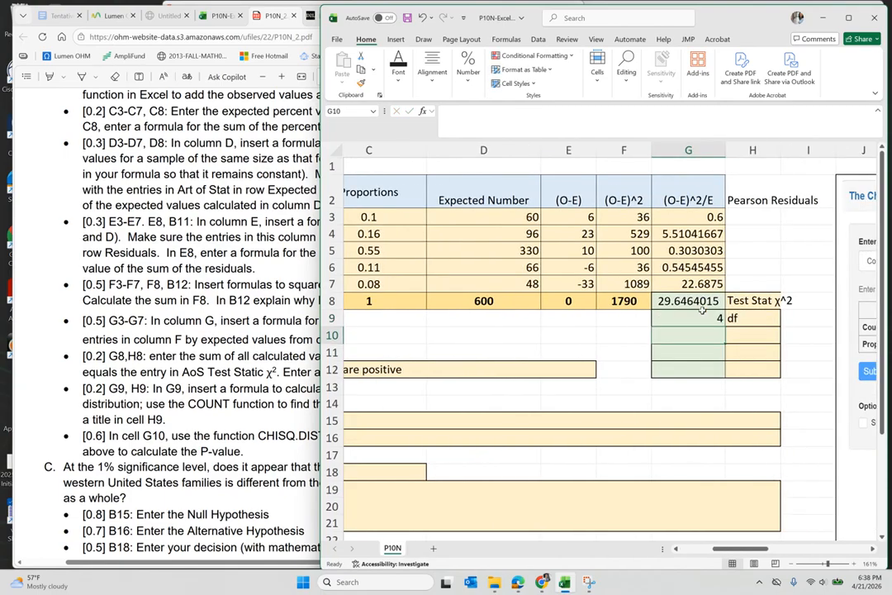
# - Compare the G9 result with the df in the pasted Art of Stat output and read the PDF's G10 instruction
pyautogui.hscroll(8, 702, 309)
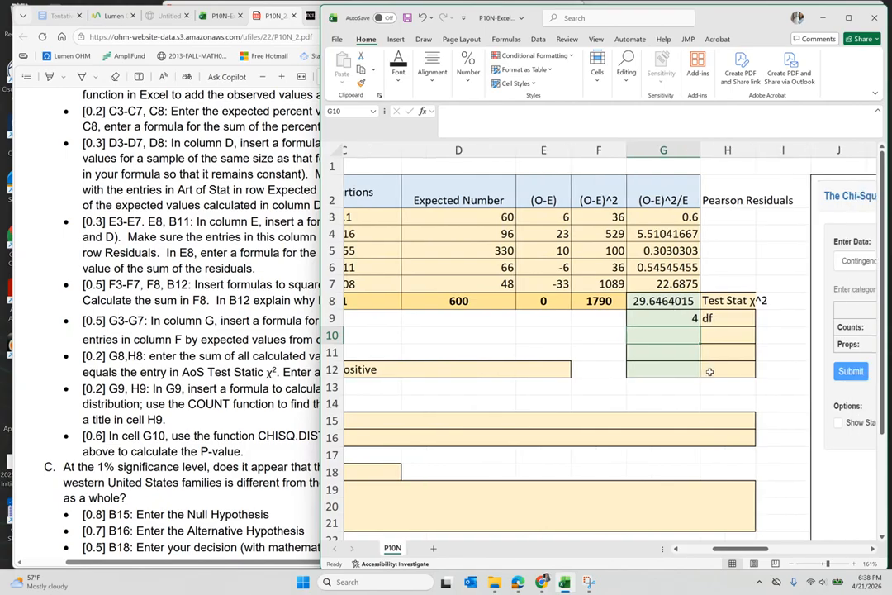
pyautogui.hscroll(3, 710, 372)
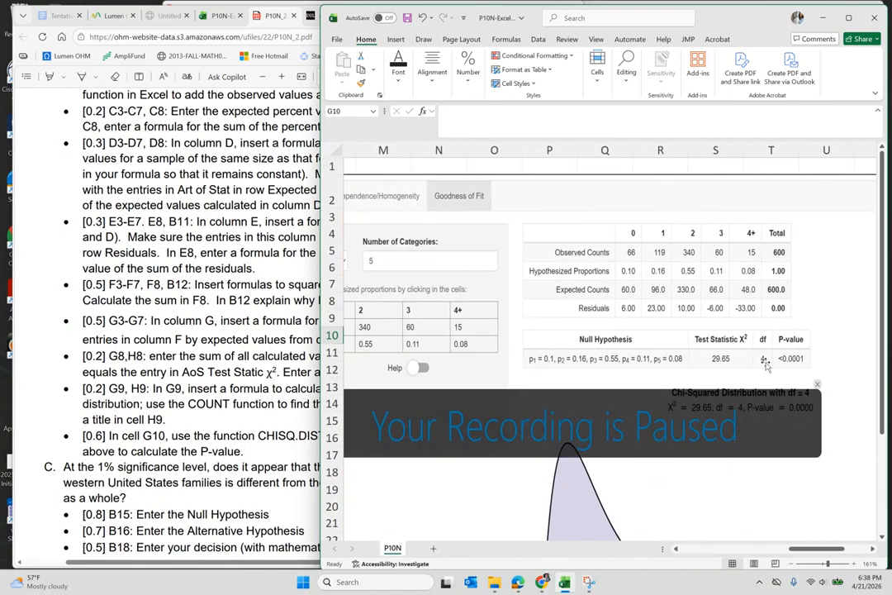
pyautogui.click(181, 388)
pyautogui.hscroll(-1, 182, 388)
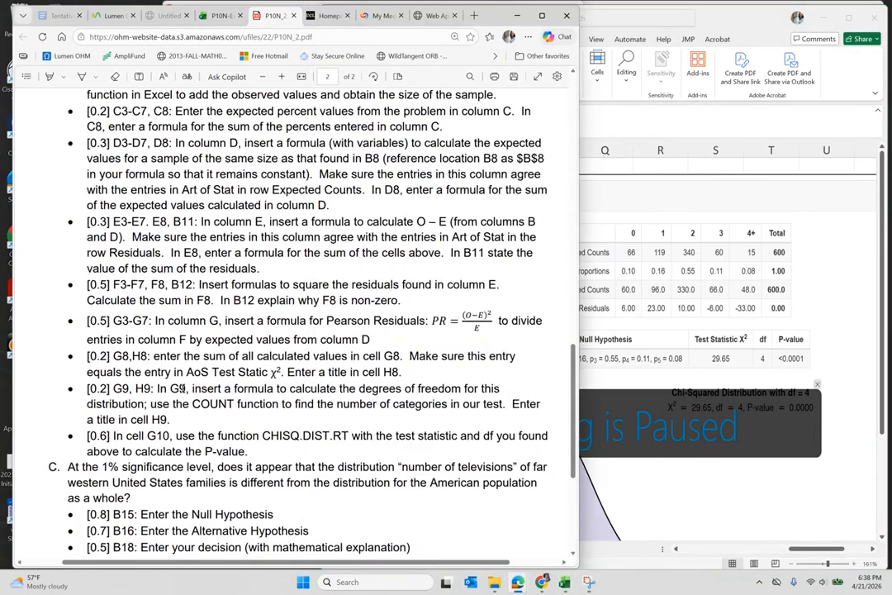
pyautogui.scroll(-2, 182, 389)
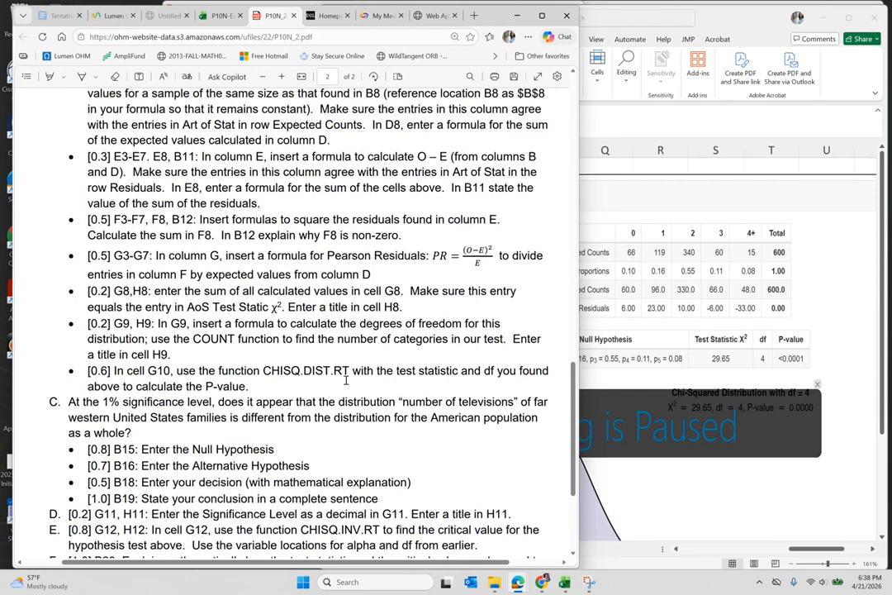
# - Enter the label p-value in G10
pyautogui.click(647, 344)
pyautogui.hscroll(-10, 516, 364)
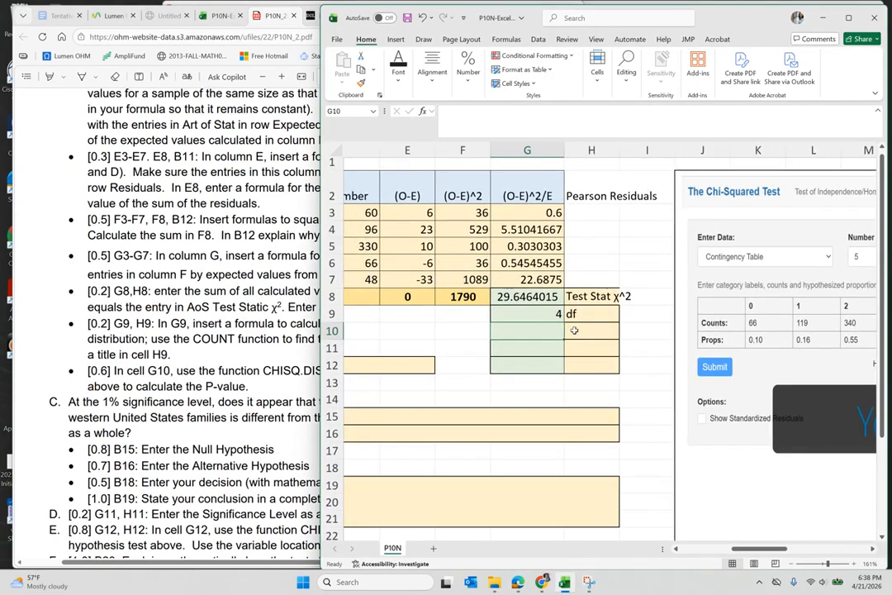
pyautogui.write('p-val')
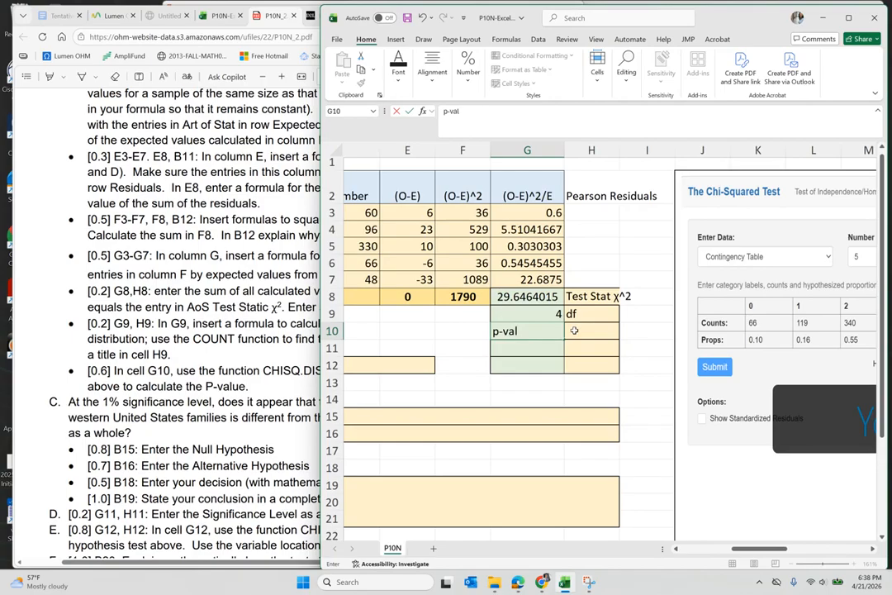
pyautogui.write('ue')
pyautogui.press('Return')
# - Enter the title p-val in H10
pyautogui.click(573, 330)
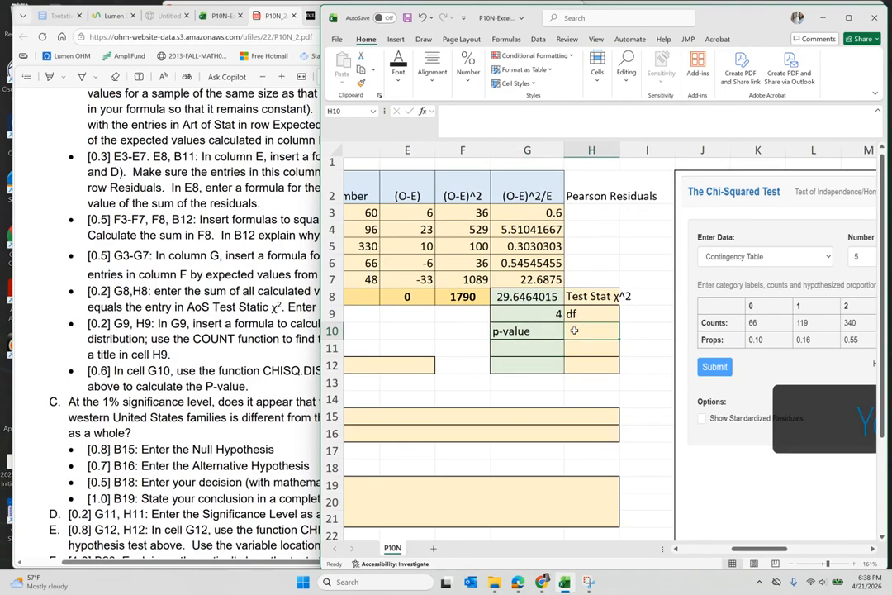
pyautogui.write('p')
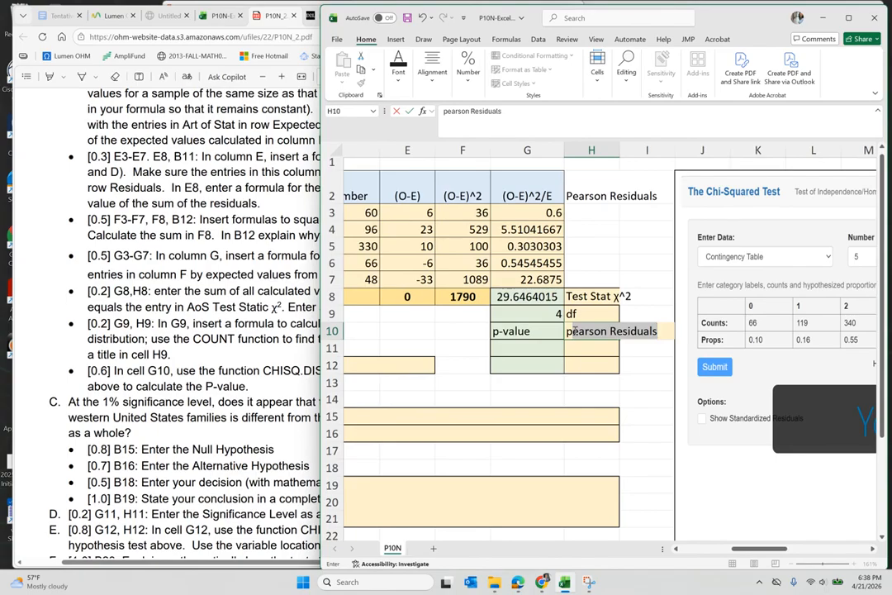
pyautogui.write('-val')
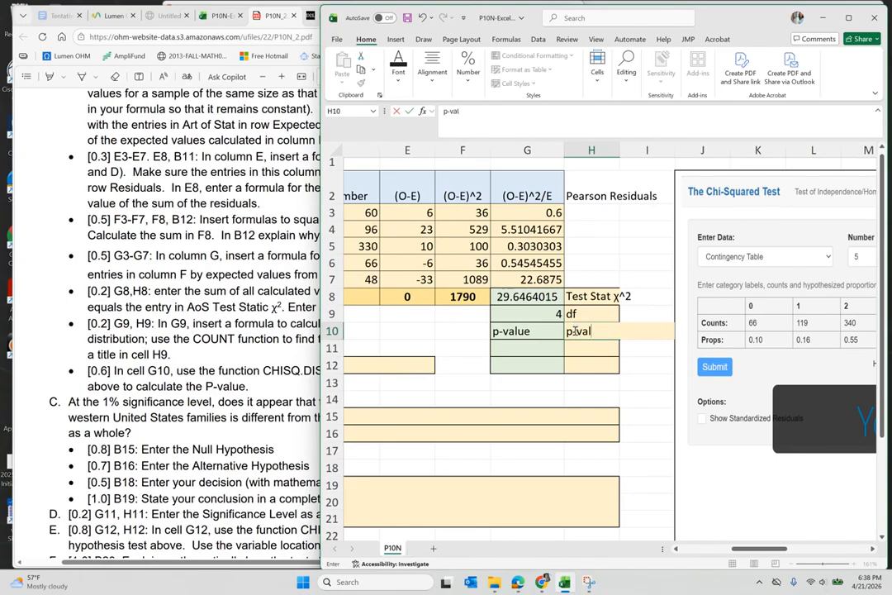
pyautogui.press('Left')
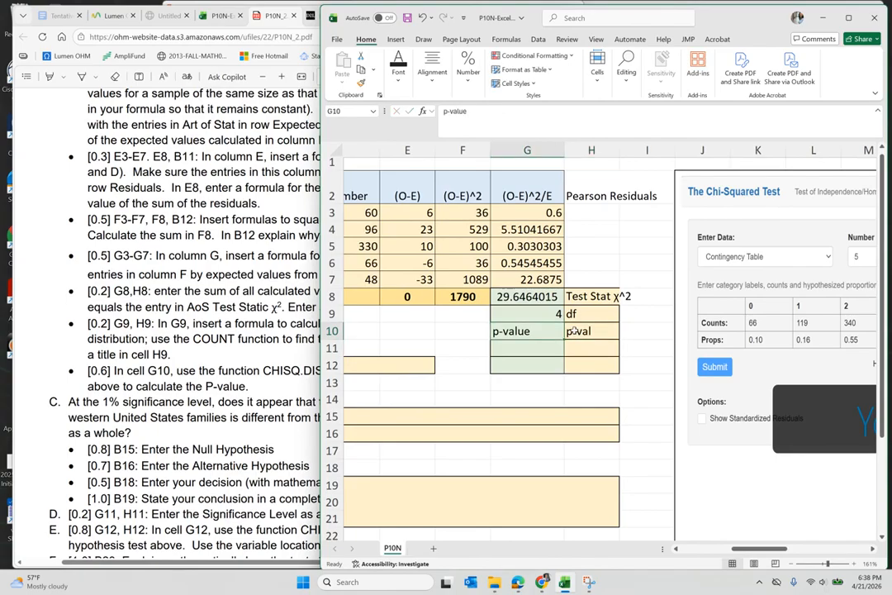
# - Replace the entry in G10 with the P-value formula =CHISQ.DIST.RT(G8,G9)
pyautogui.write('=')
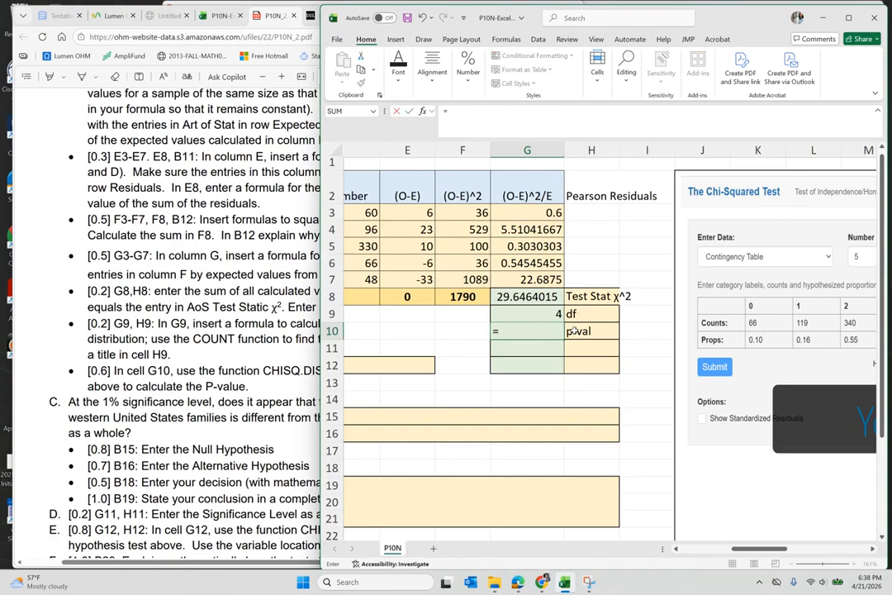
pyautogui.write('chi')
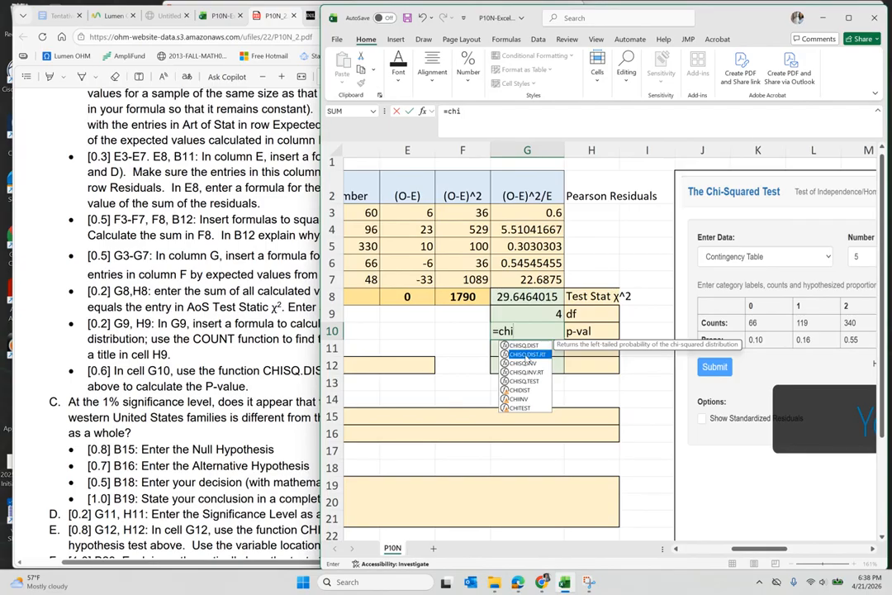
pyautogui.doubleClick(524, 353)
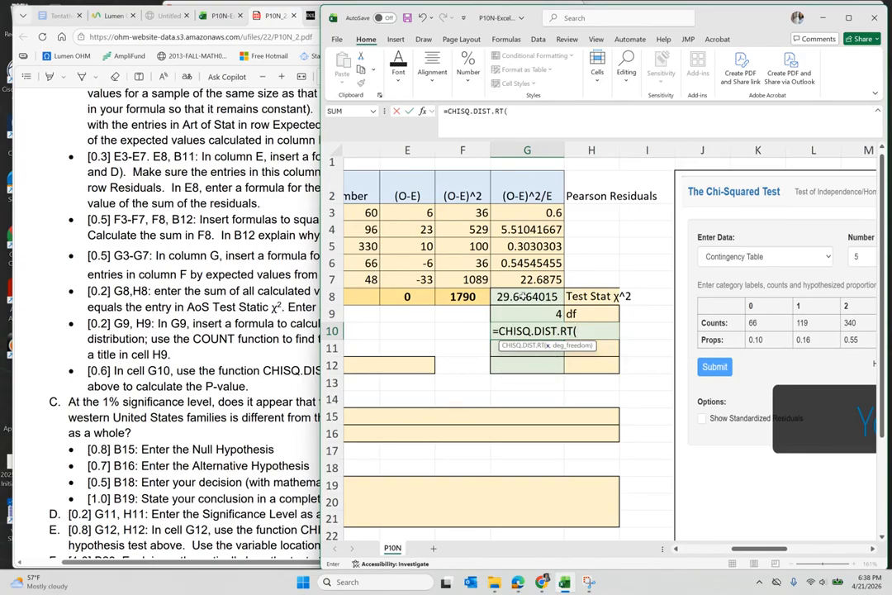
pyautogui.click(522, 296)
pyautogui.write(',')
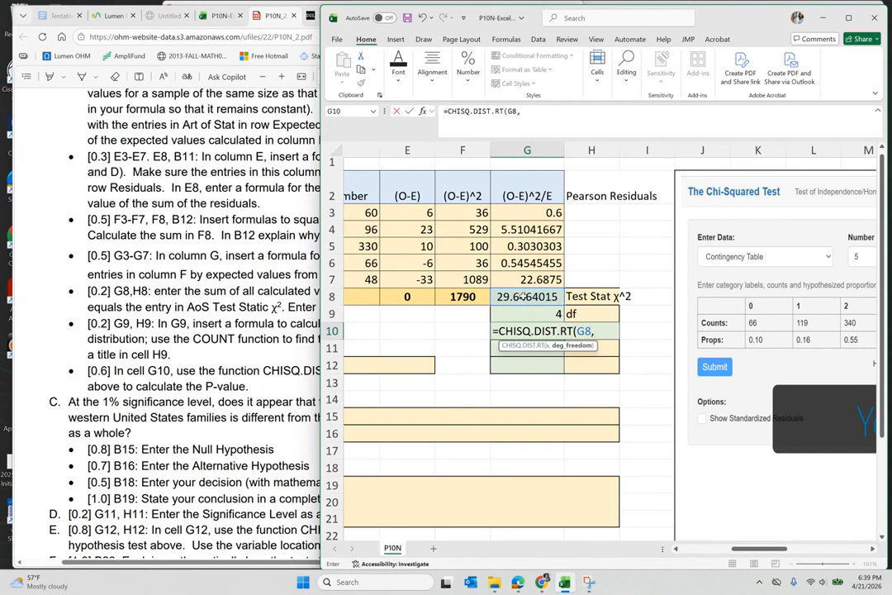
pyautogui.click(546, 314)
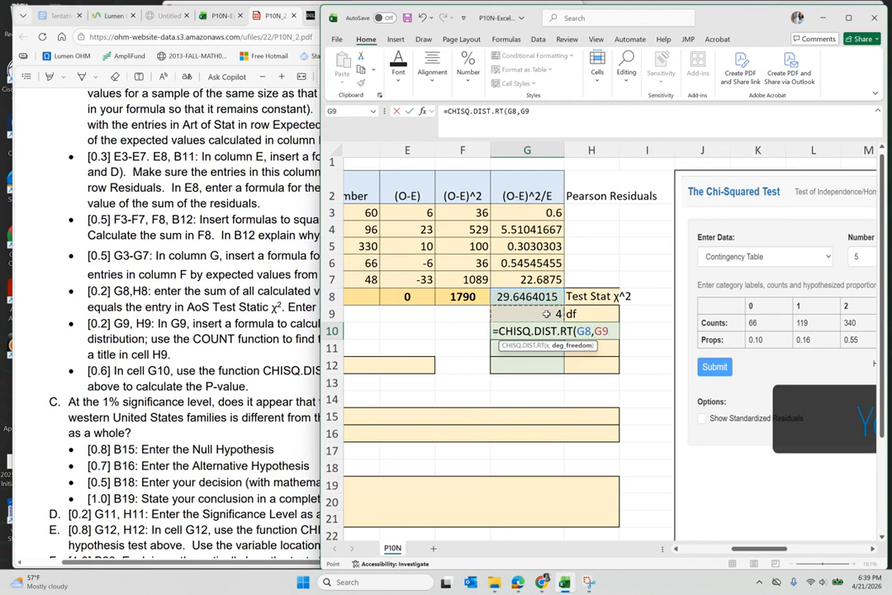
pyautogui.press('Return')
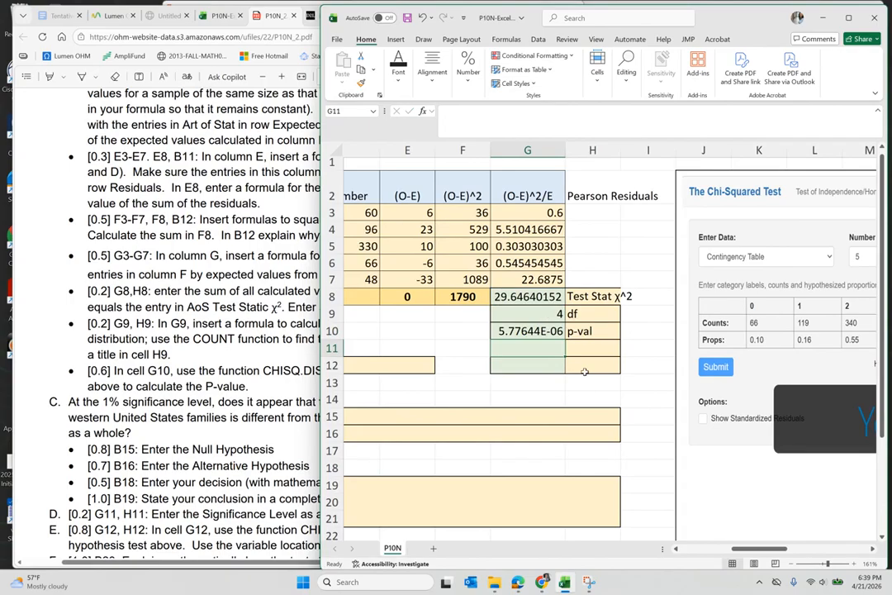
pyautogui.doubleClick(547, 338)
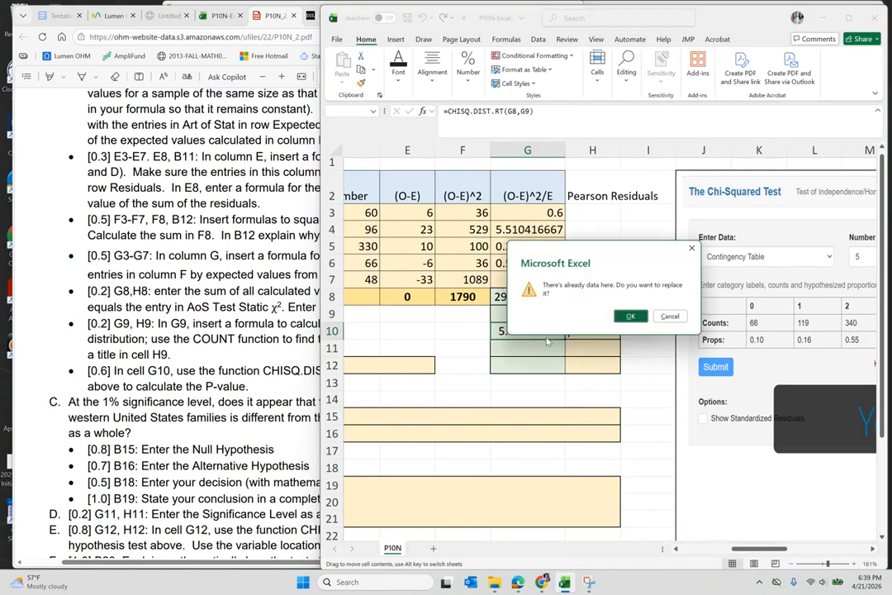
pyautogui.click(675, 315)
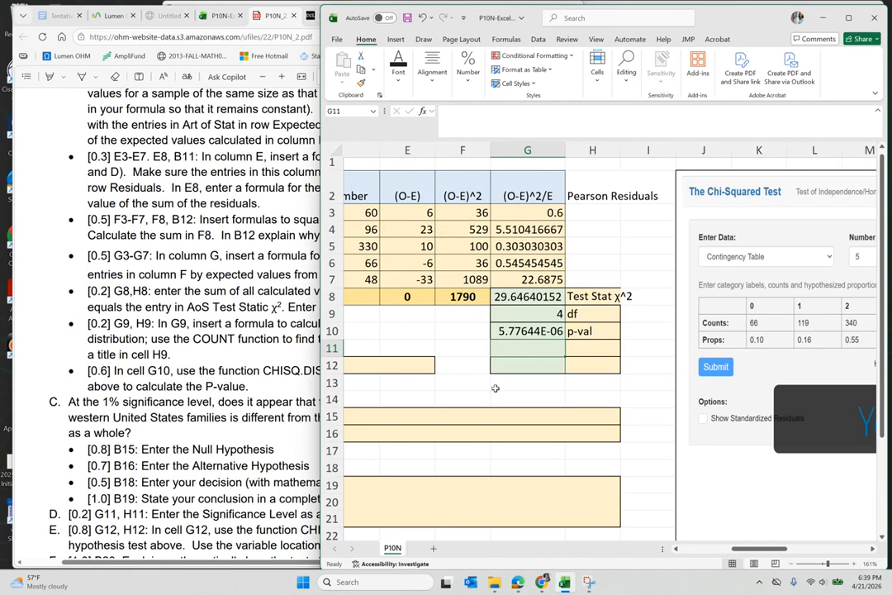
# - Compare the G10 result with the P-value and distribution graph in the pasted Art of Stat output
pyautogui.hscroll(5, 668, 396)
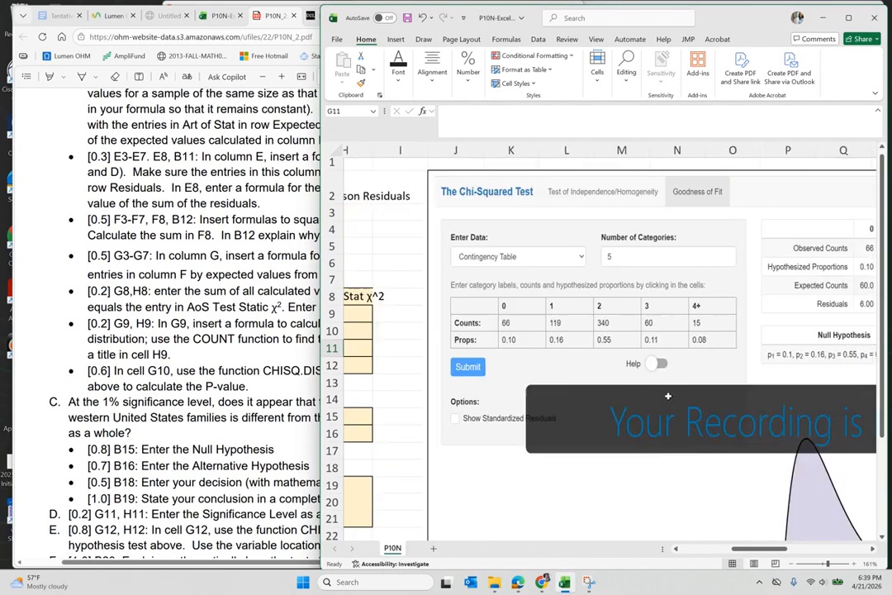
pyautogui.hscroll(4, 668, 395)
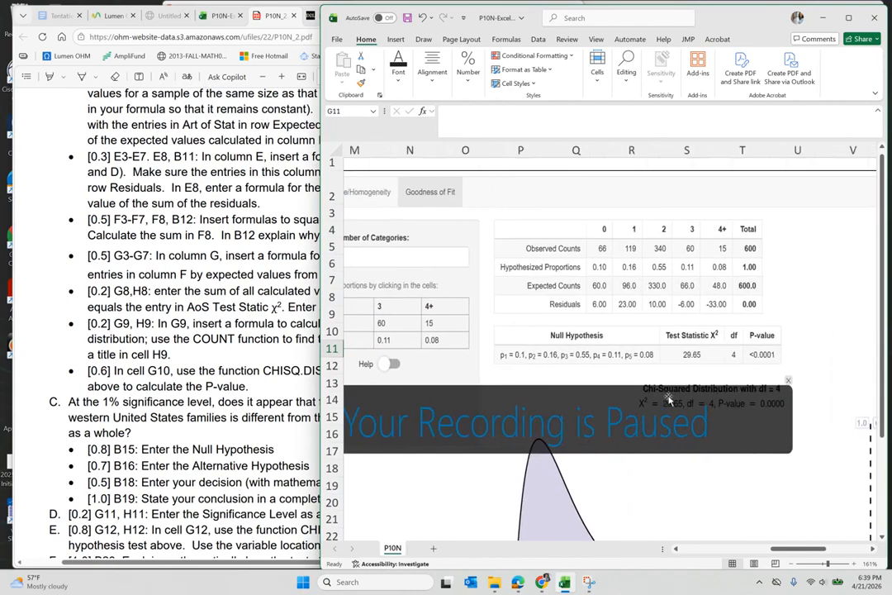
pyautogui.hscroll(1, 668, 399)
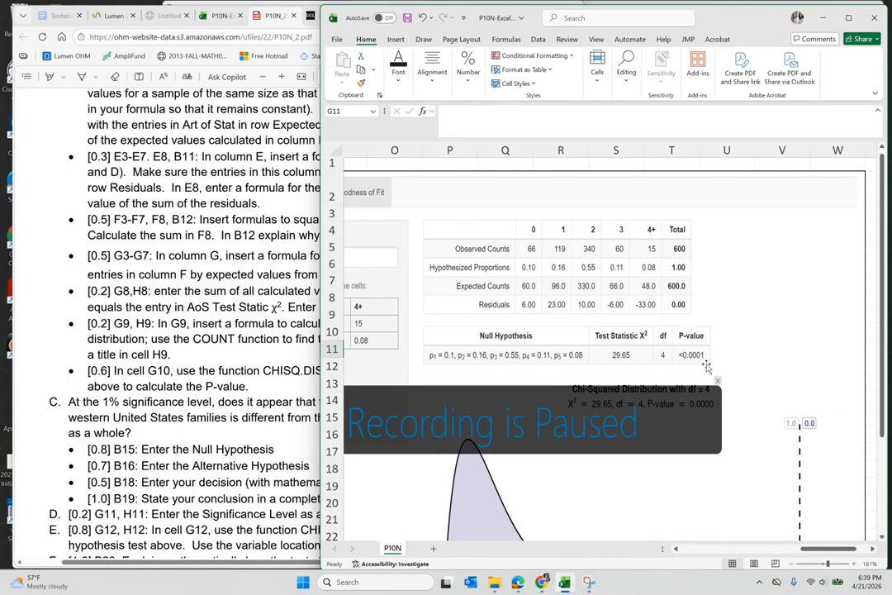
pyautogui.scroll(-3, 706, 366)
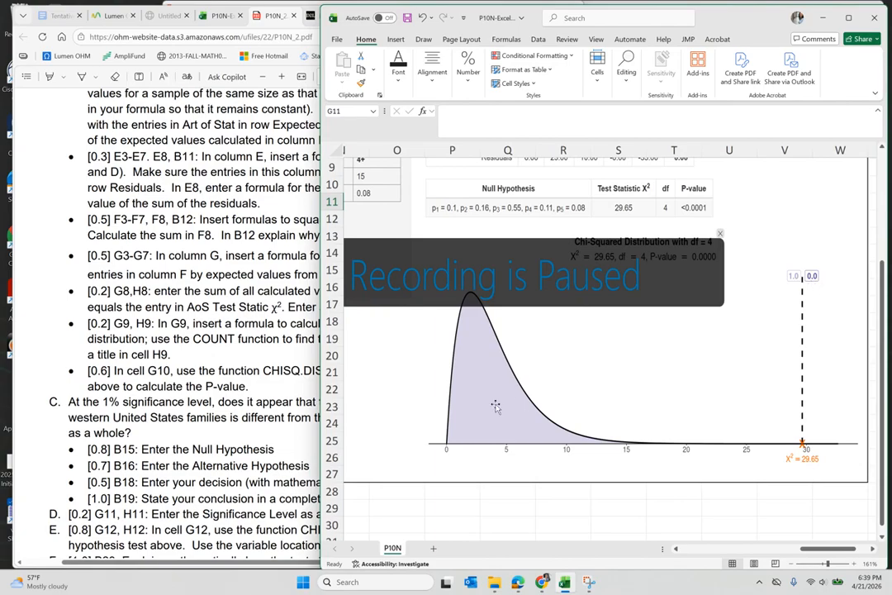
pyautogui.hscroll(-3, 495, 409)
pyautogui.hscroll(-8, 495, 409)
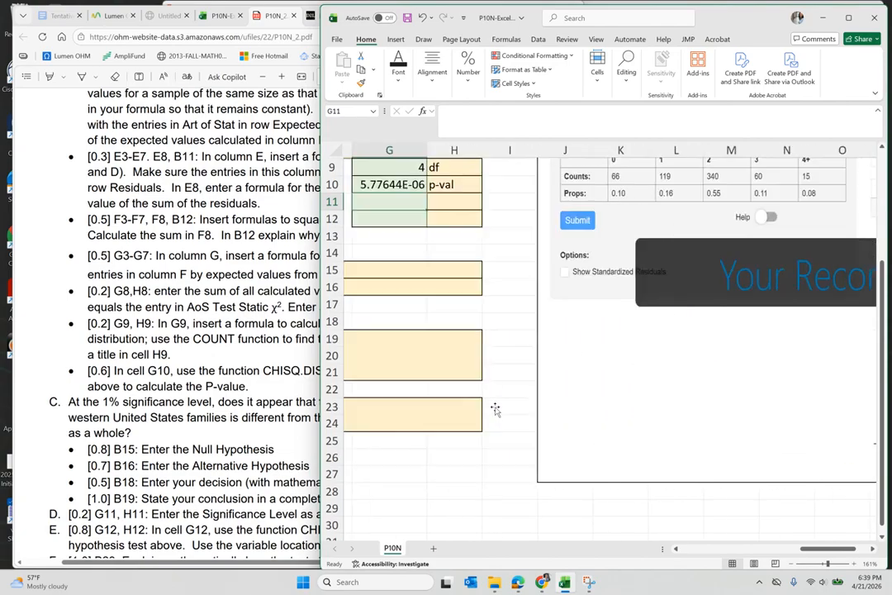
pyautogui.scroll(1, 495, 409)
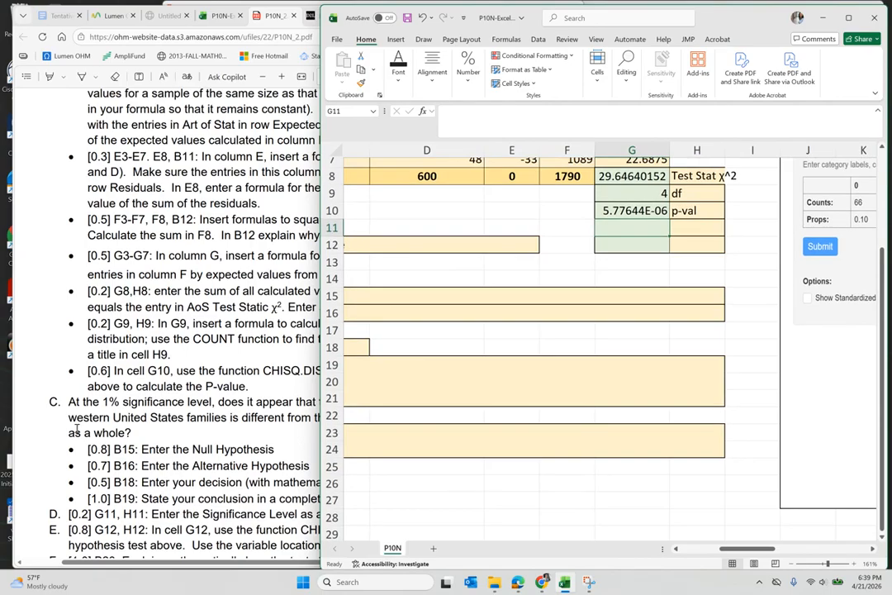
# - Read the PDF's part C instructions for the hypotheses and select the Null Hypothesis answer cell B15
pyautogui.click(157, 344)
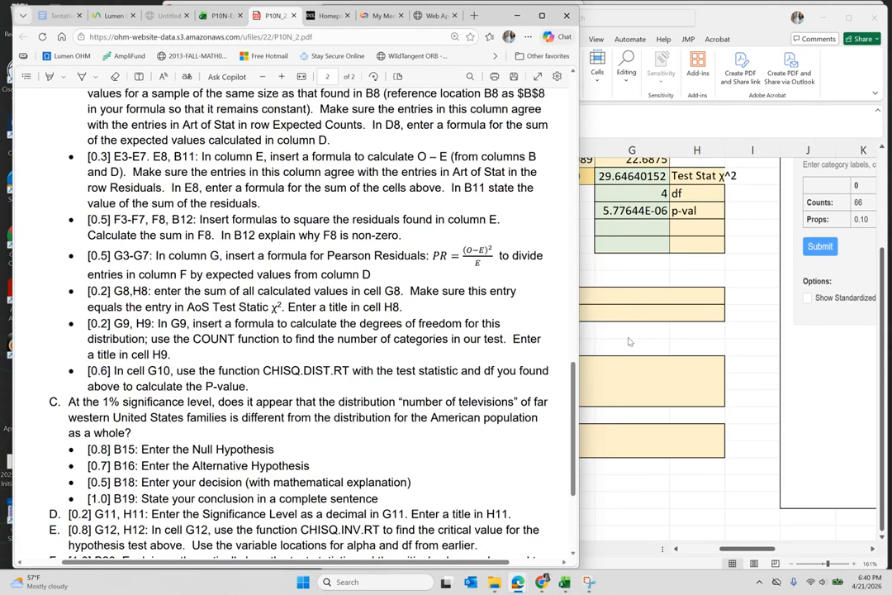
pyautogui.hotkey('alt', 'Tab')
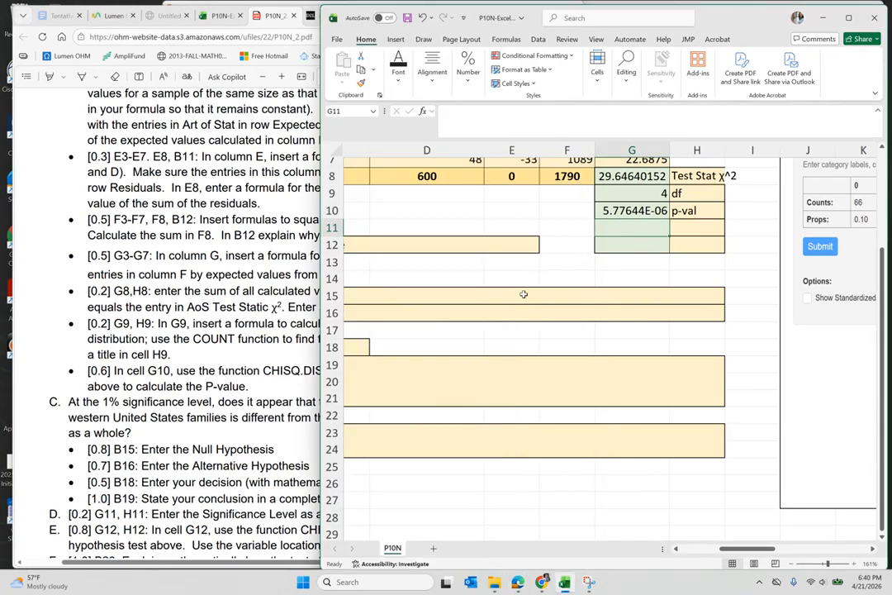
pyautogui.hscroll(-5, 523, 294)
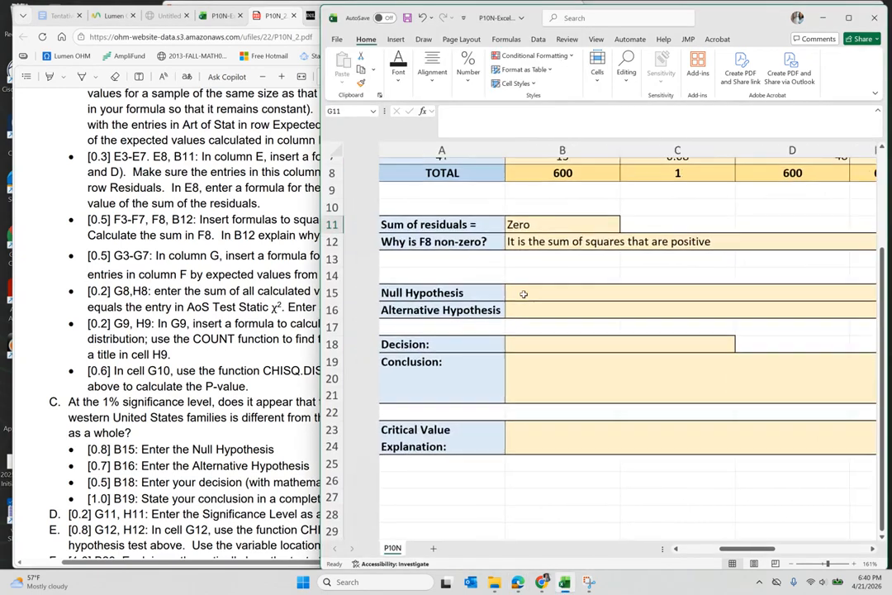
pyautogui.click(479, 294)
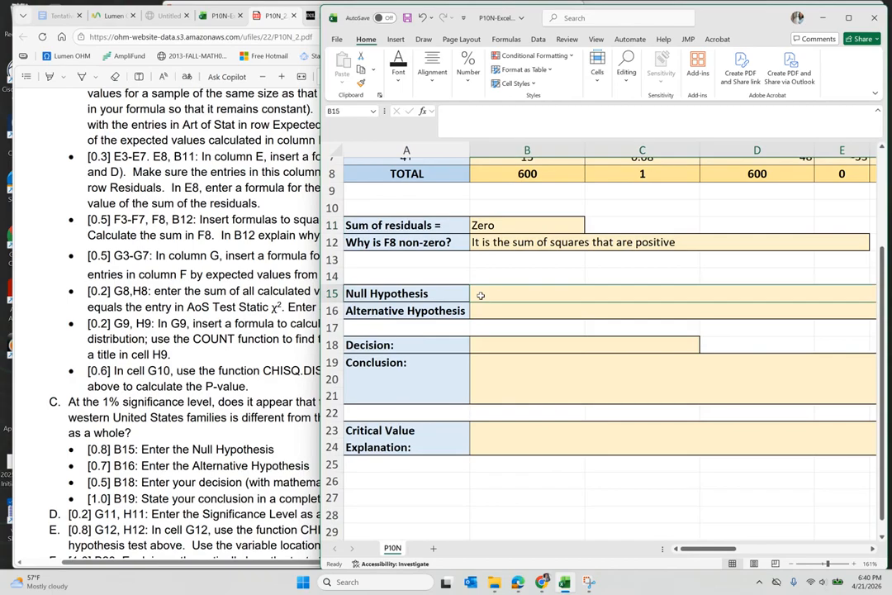
pyautogui.hotkey('alt', 'Tab')
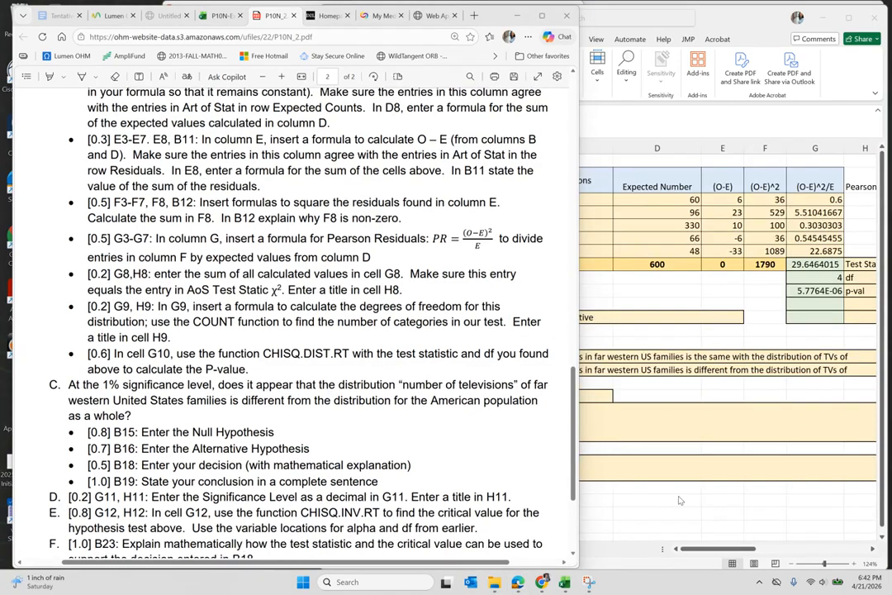
# - Enter the decision "Reject H0 because pval<alpha" in B18 and start the conclusion in B19 with "At the 1% SL..."
pyautogui.click(680, 500)
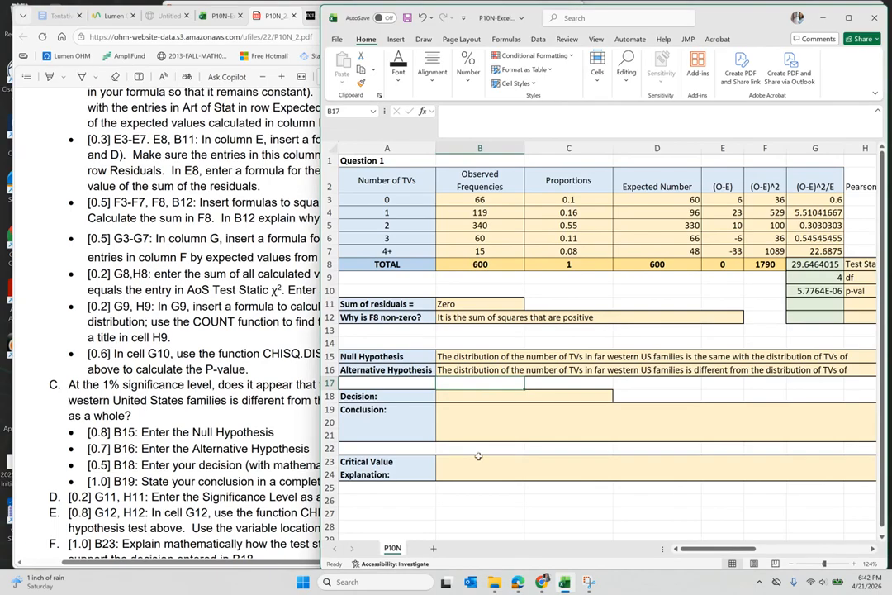
pyautogui.click(142, 465)
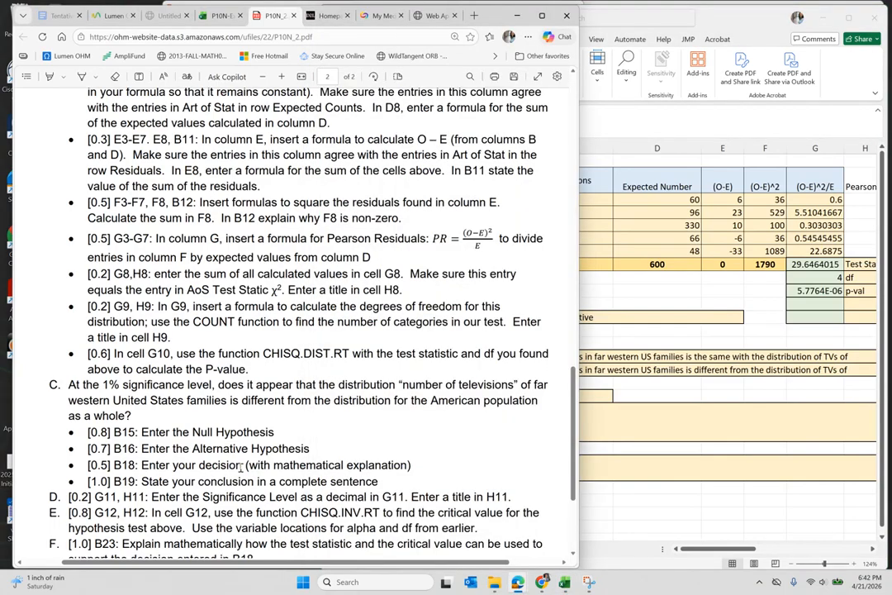
pyautogui.click(632, 418)
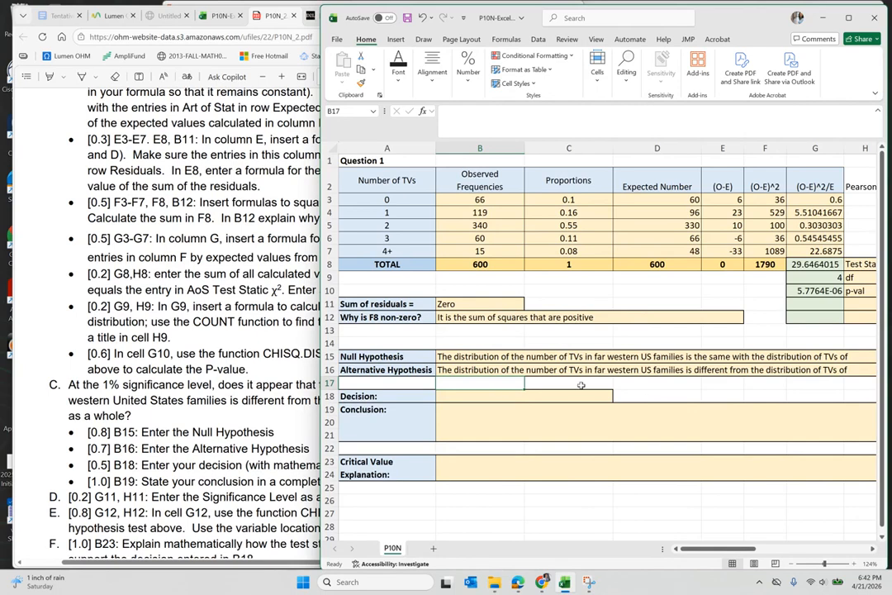
pyautogui.click(486, 398)
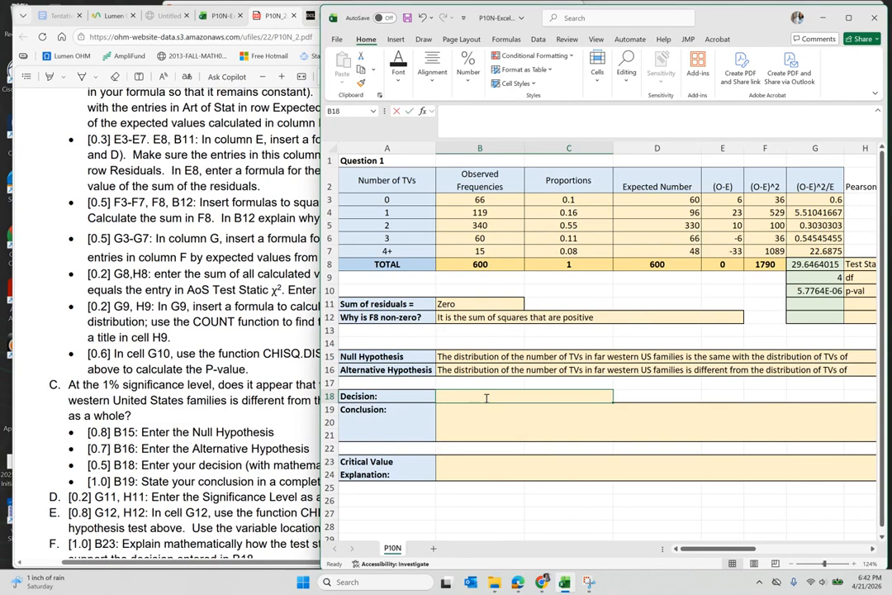
pyautogui.write('Rejec')
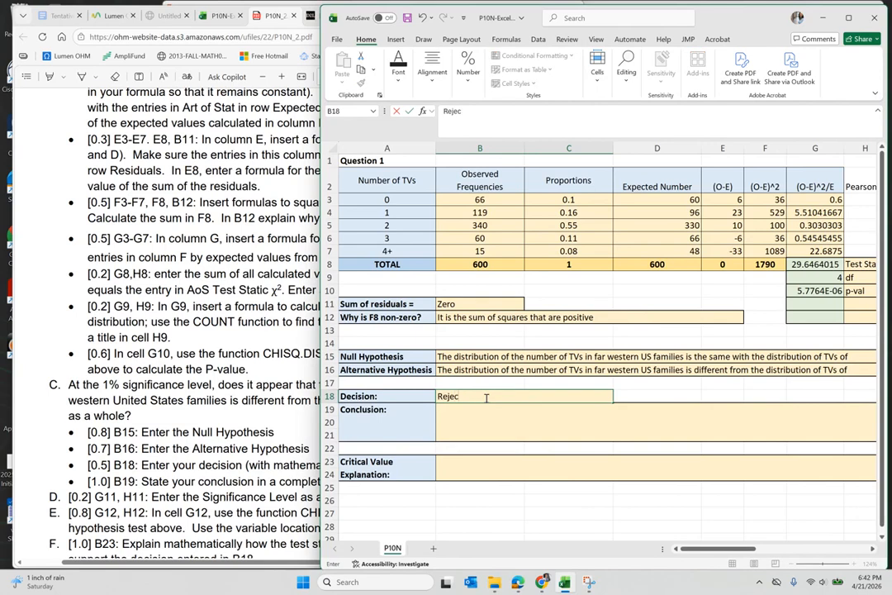
pyautogui.write('t H0 because pval')
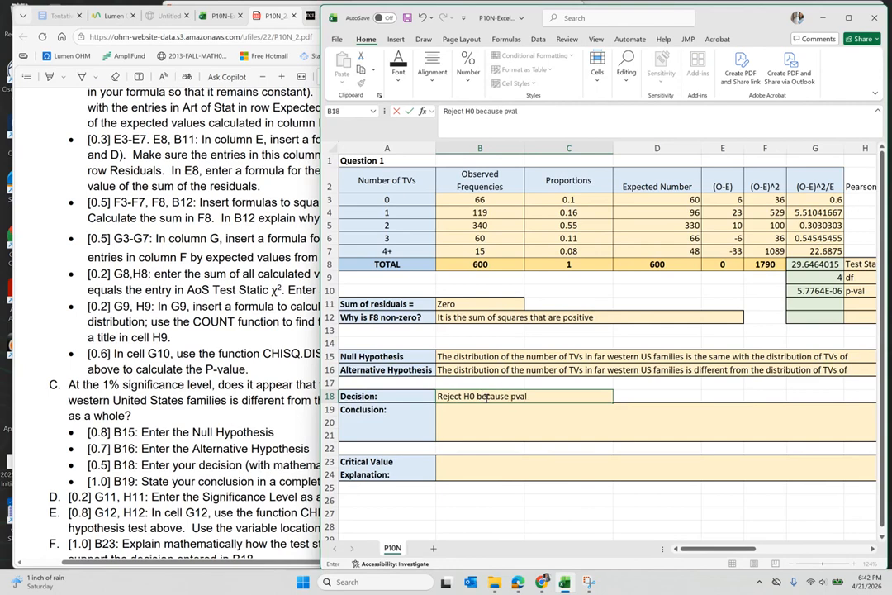
pyautogui.write('<alpha')
pyautogui.press('Return')
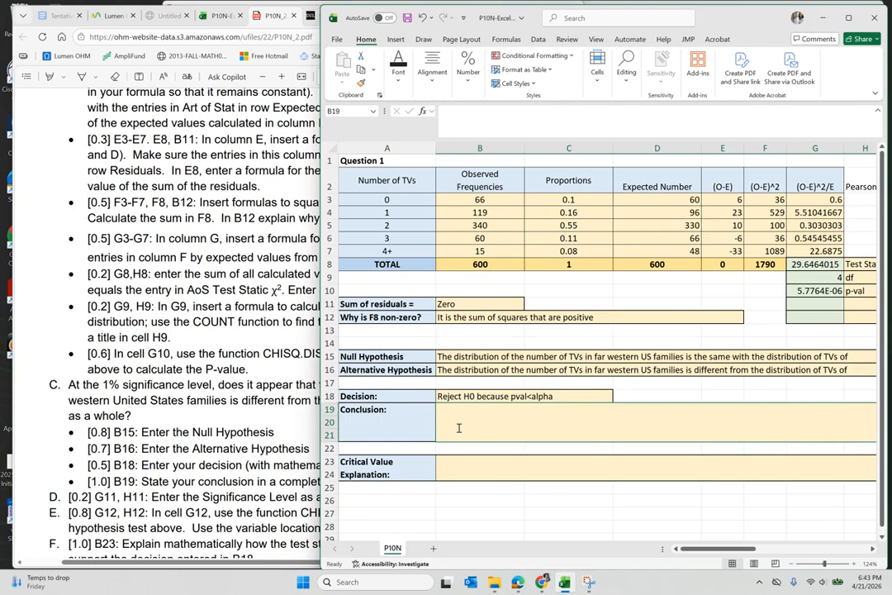
pyautogui.write('At the 1')
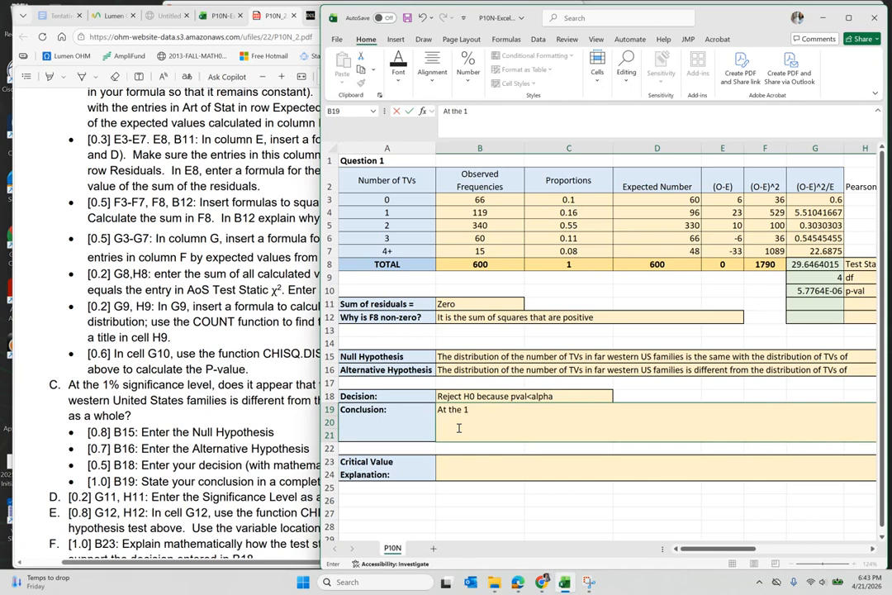
pyautogui.write('% SL...')
# - Check the PDF's part D instruction and enter the significance level 0.01 in G11 of the Excel sheet
pyautogui.click(223, 467)
pyautogui.scroll(-3, 224, 468)
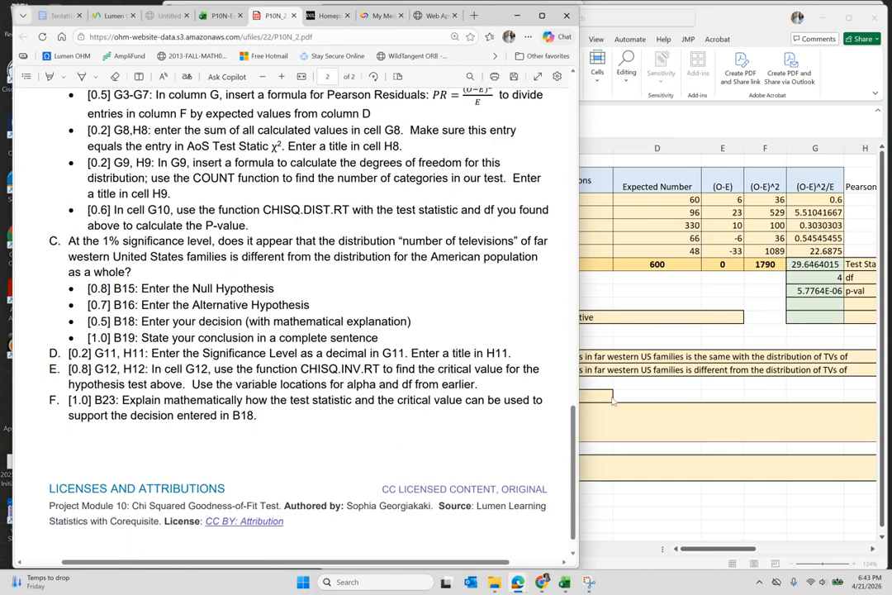
pyautogui.click(664, 403)
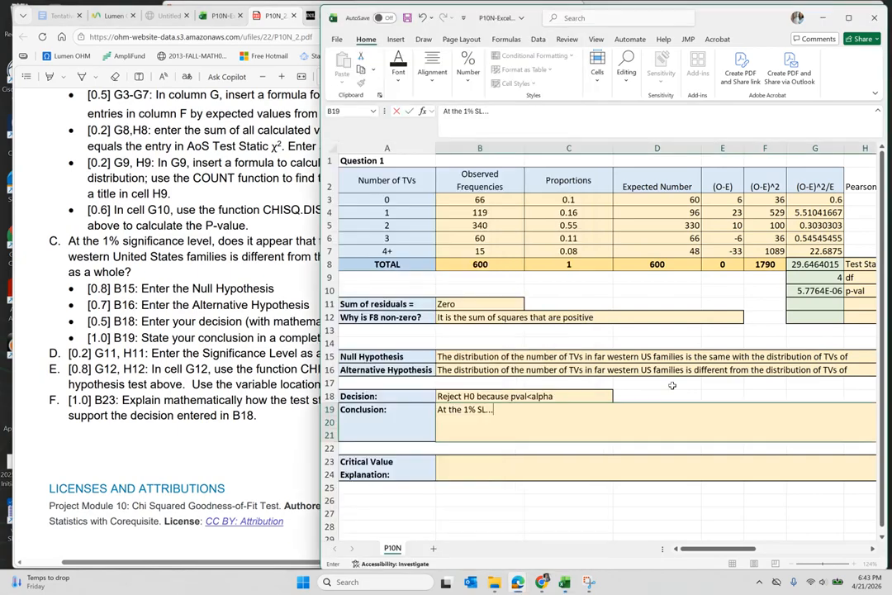
pyautogui.hscroll(2, 669, 388)
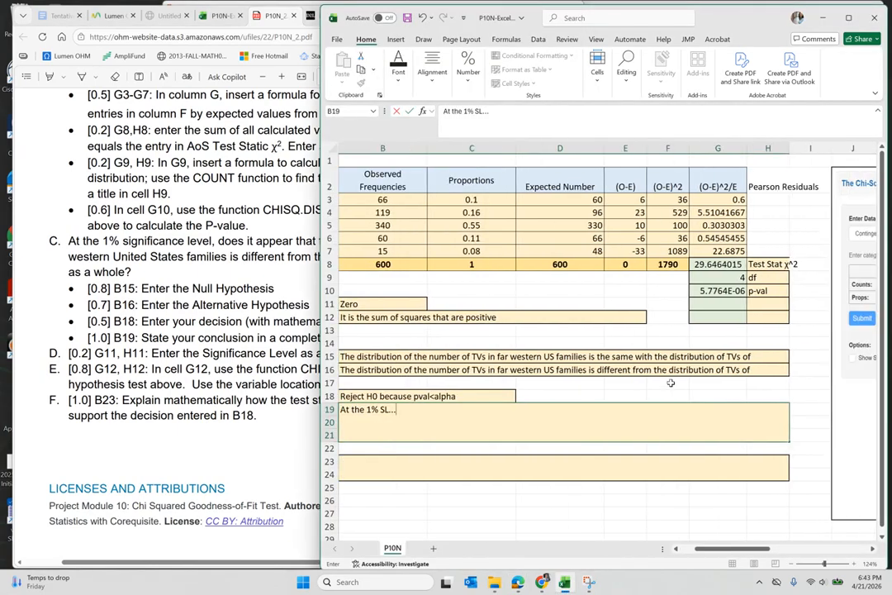
pyautogui.click(734, 303)
pyautogui.write('0.01')
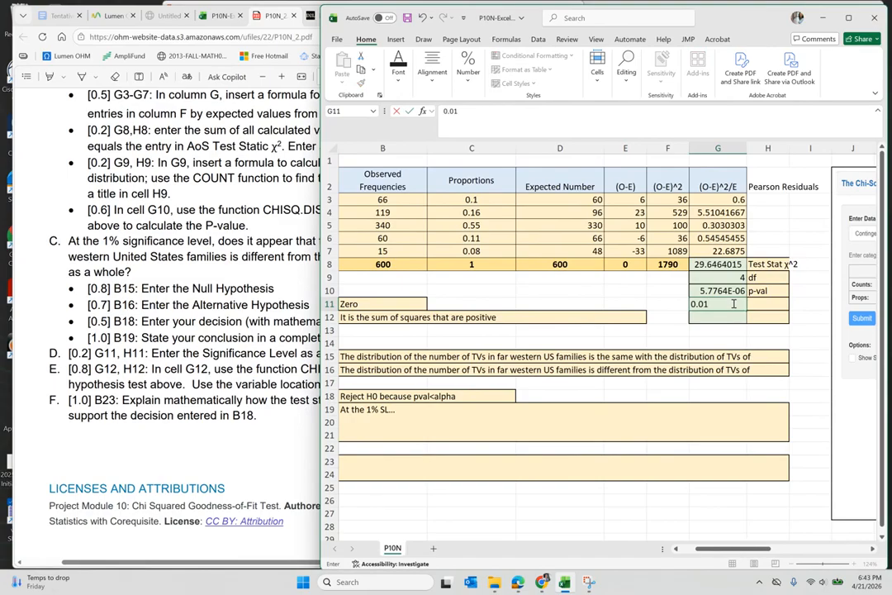
pyautogui.press('Tab')
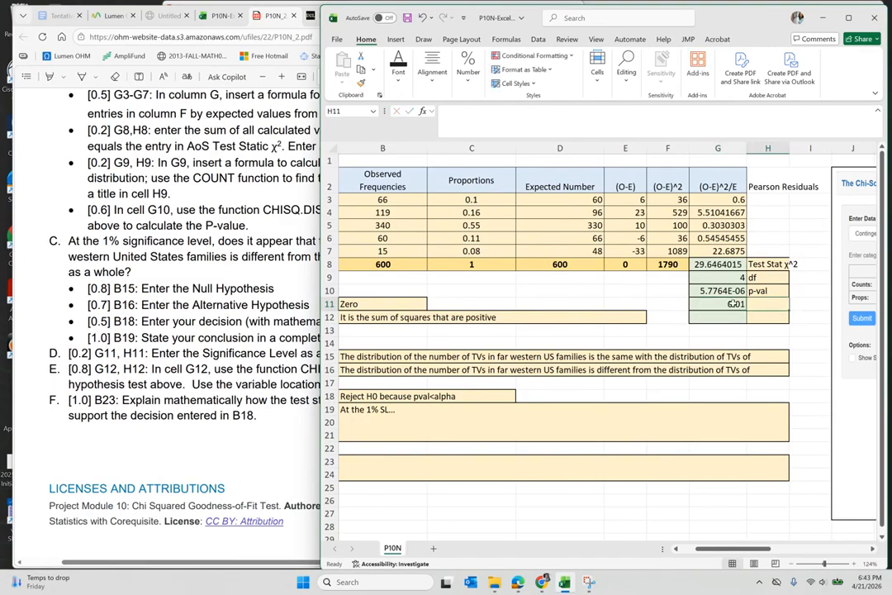
# - Title the significance level "alpha" in H11
pyautogui.write('salpha')
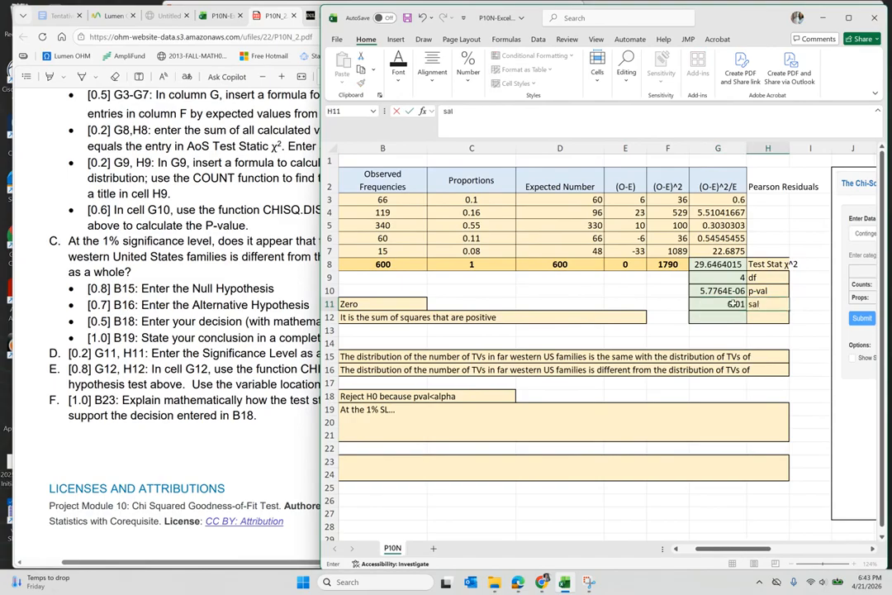
pyautogui.press('BackSpace')
pyautogui.press('BackSpace')
pyautogui.press('BackSpace')
pyautogui.press('BackSpace')
pyautogui.press('BackSpace')
pyautogui.press('BackSpace')
pyautogui.write('alpha')
pyautogui.press('Return')
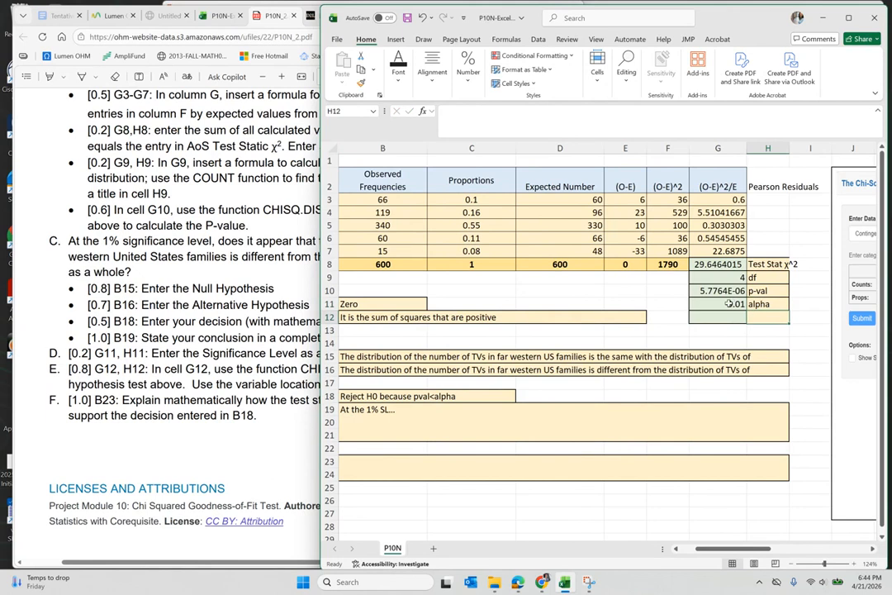
# - Read the PDF's part E instruction and enter the title "critical value" in H12 of the Excel sheet
pyautogui.click(225, 370)
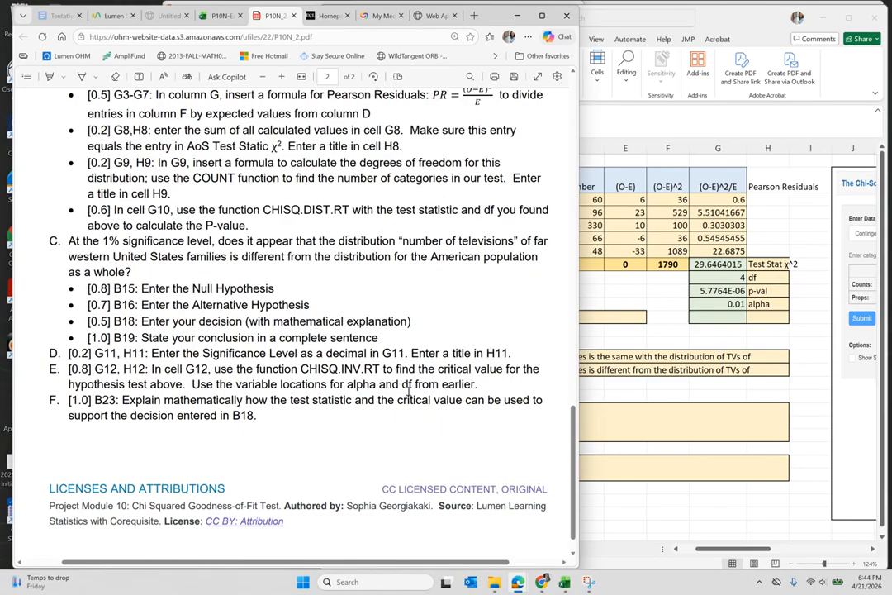
pyautogui.click(731, 317)
pyautogui.click(731, 316)
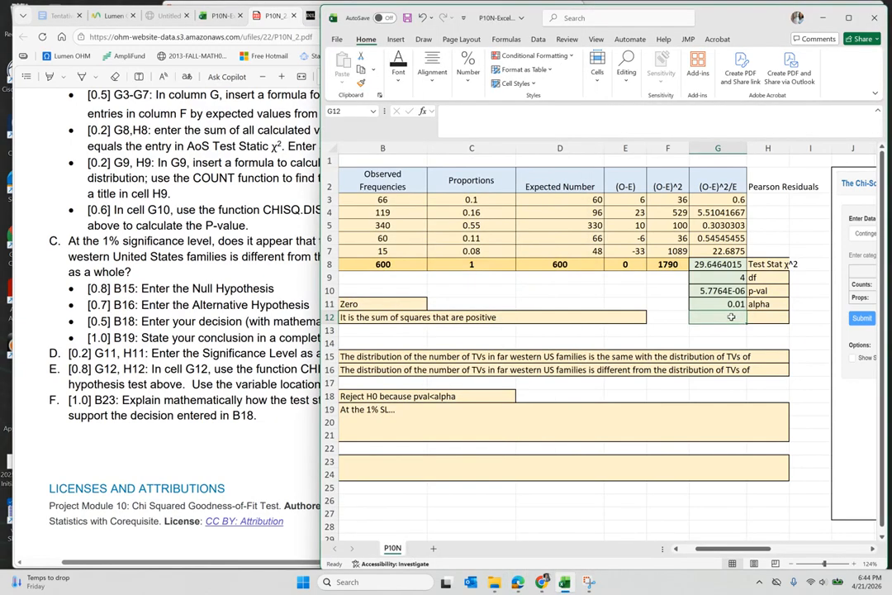
pyautogui.press('Right')
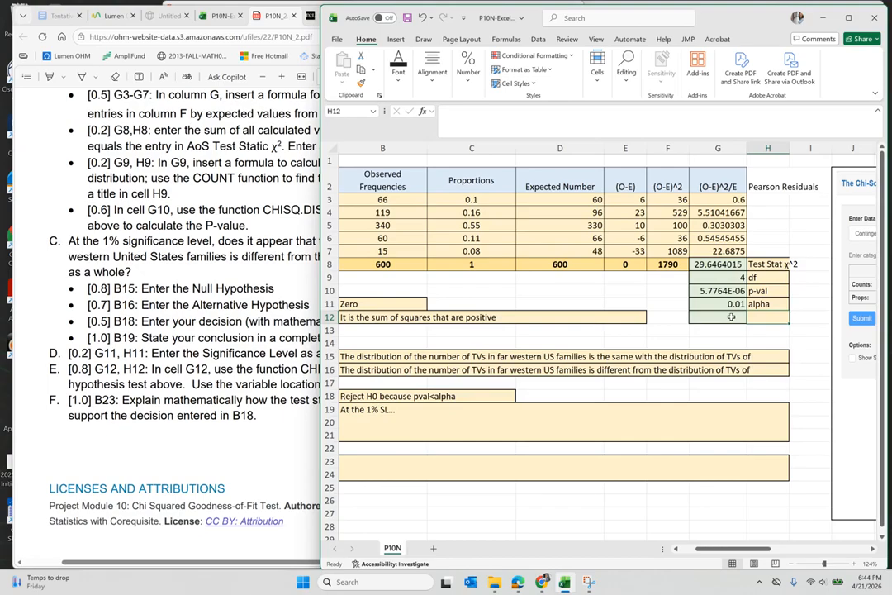
pyautogui.write('crt')
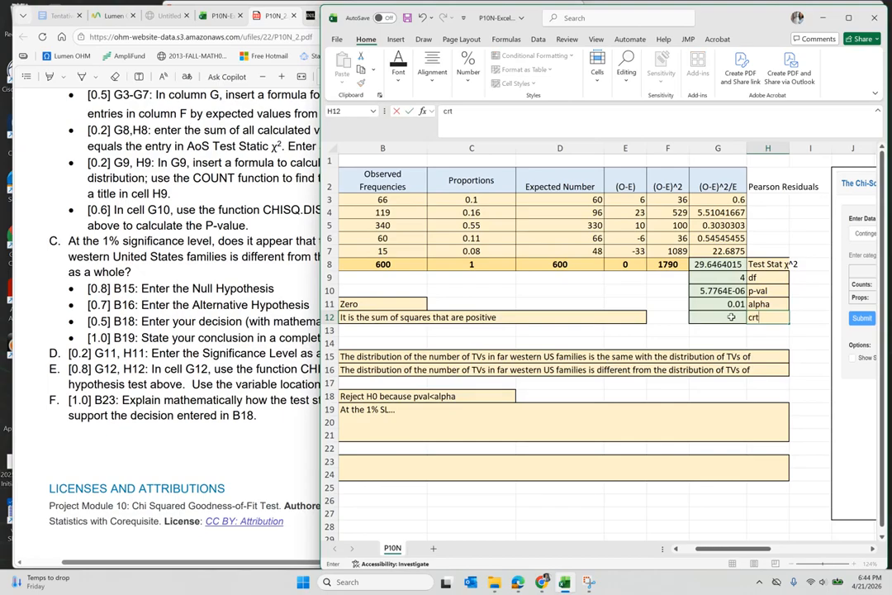
pyautogui.press('BackSpace')
pyautogui.write('itical value')
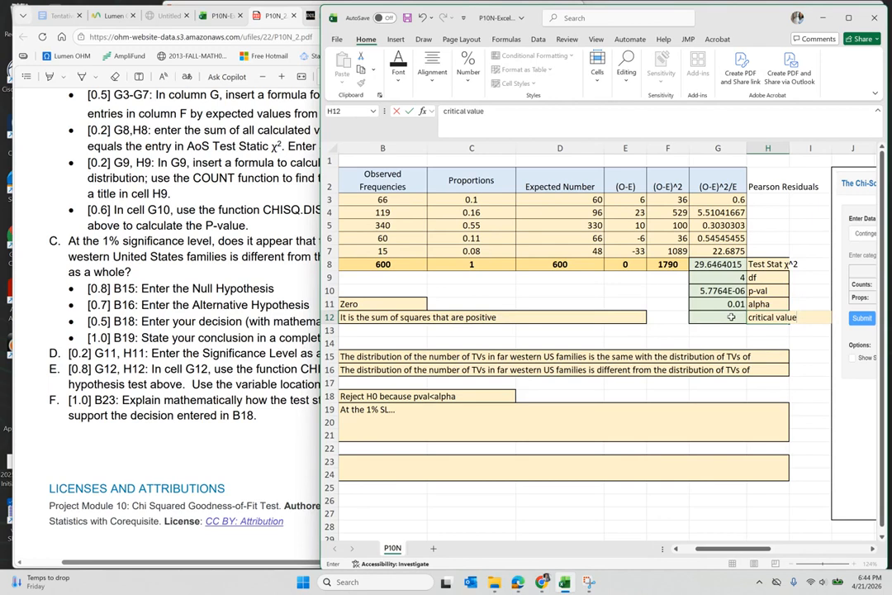
# - Calculate the critical value in G12 with =CHISQ.INV.RT(G11,G9), using the alpha and df cells
pyautogui.click(731, 316)
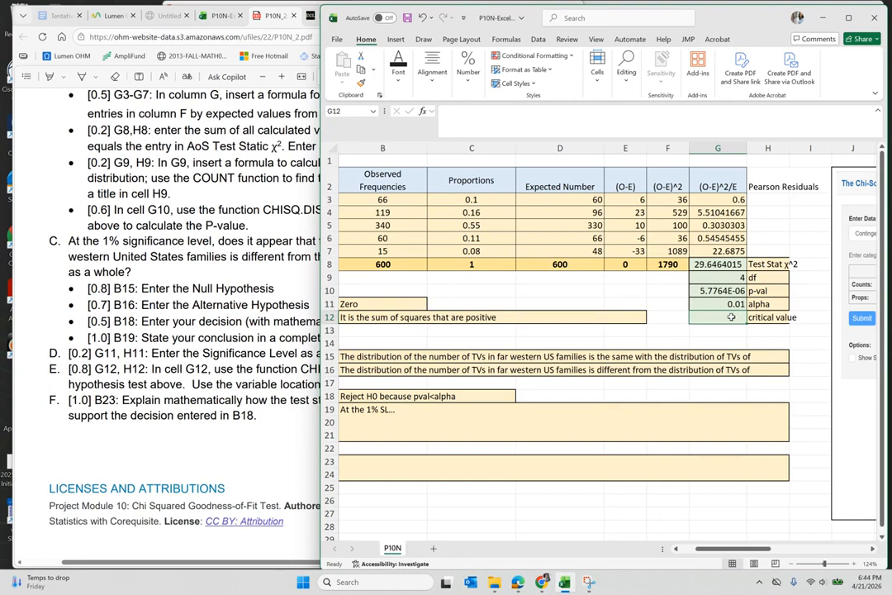
pyautogui.write('=')
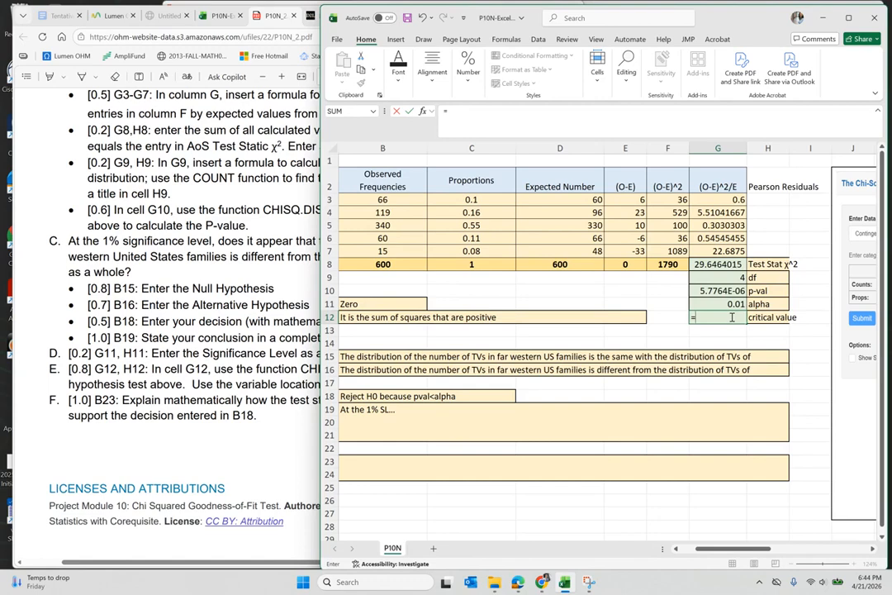
pyautogui.write('chi')
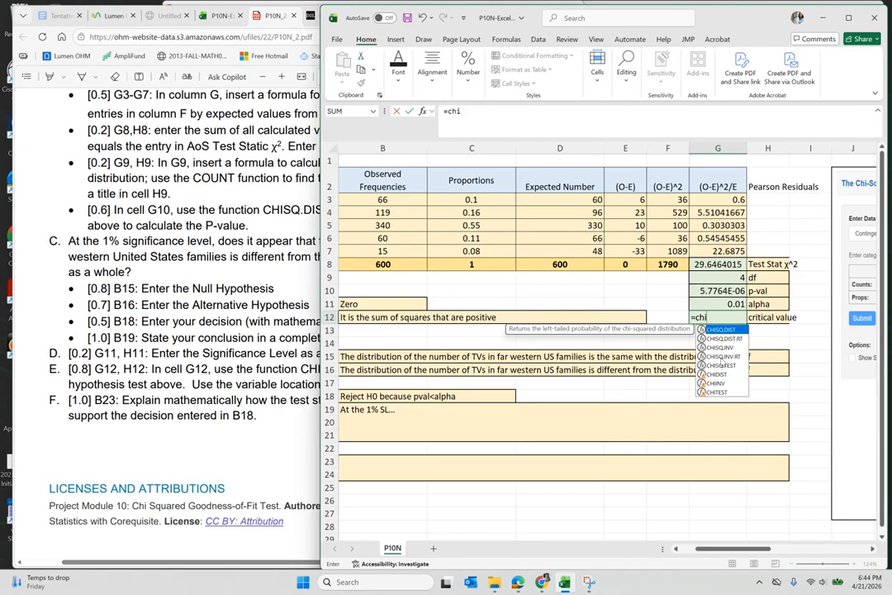
pyautogui.doubleClick(721, 355)
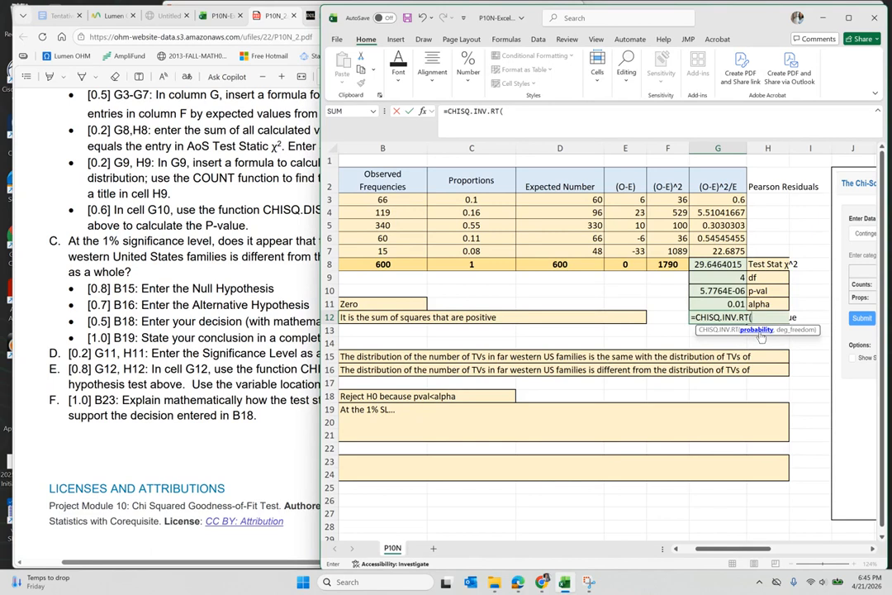
pyautogui.click(736, 305)
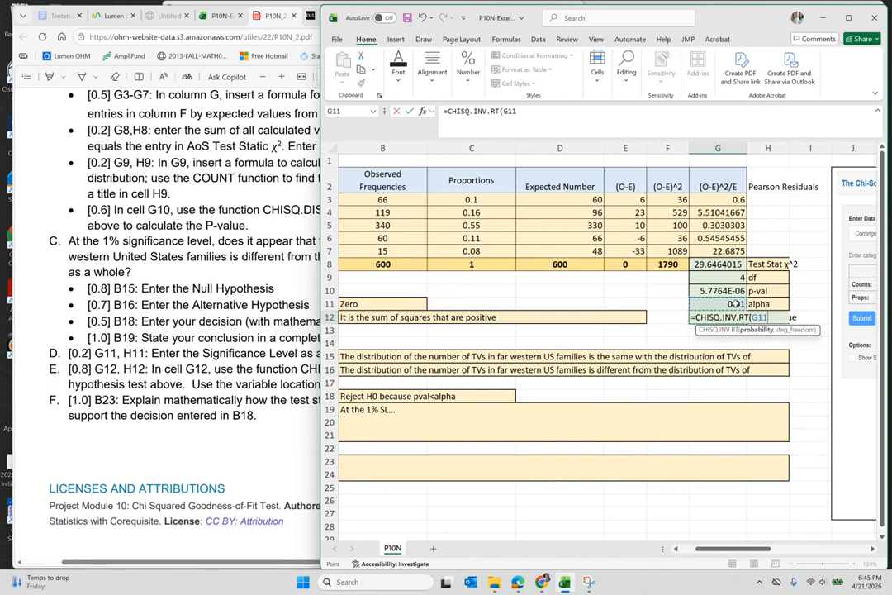
pyautogui.write(',')
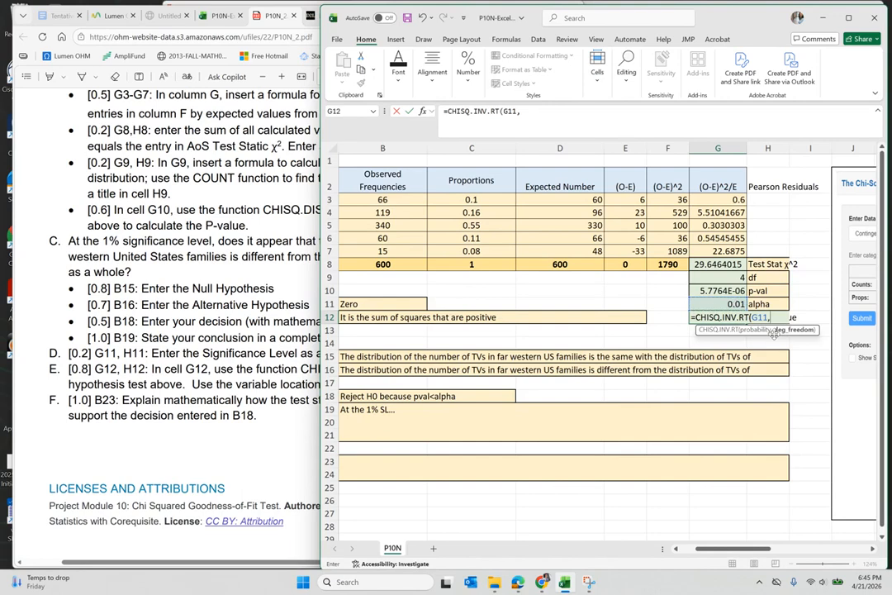
pyautogui.click(731, 279)
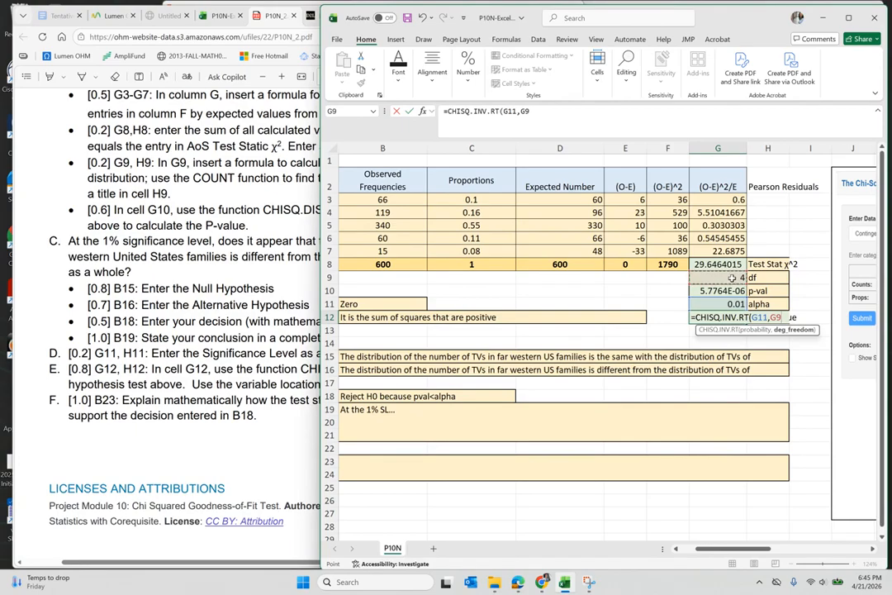
pyautogui.write(')')
pyautogui.press('Return')
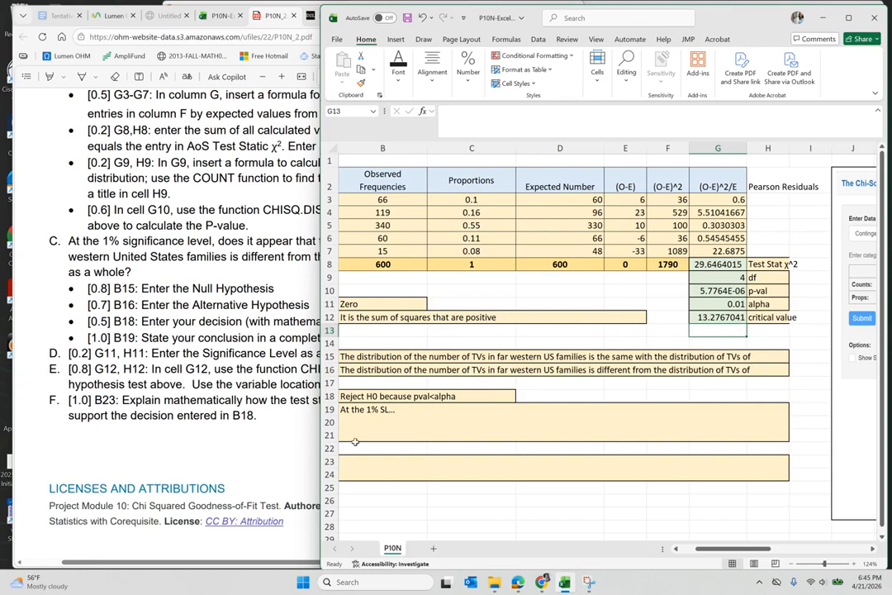
# - Switch to the browser, find the Chi-Squared Distribution app on the Art of Stat web apps page and open it
pyautogui.click(253, 422)
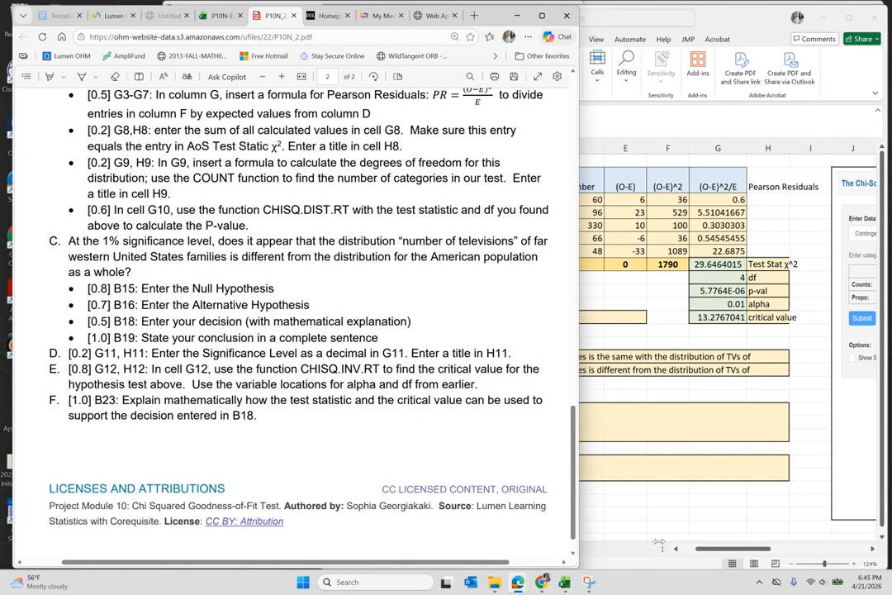
pyautogui.moveTo(540, 583)
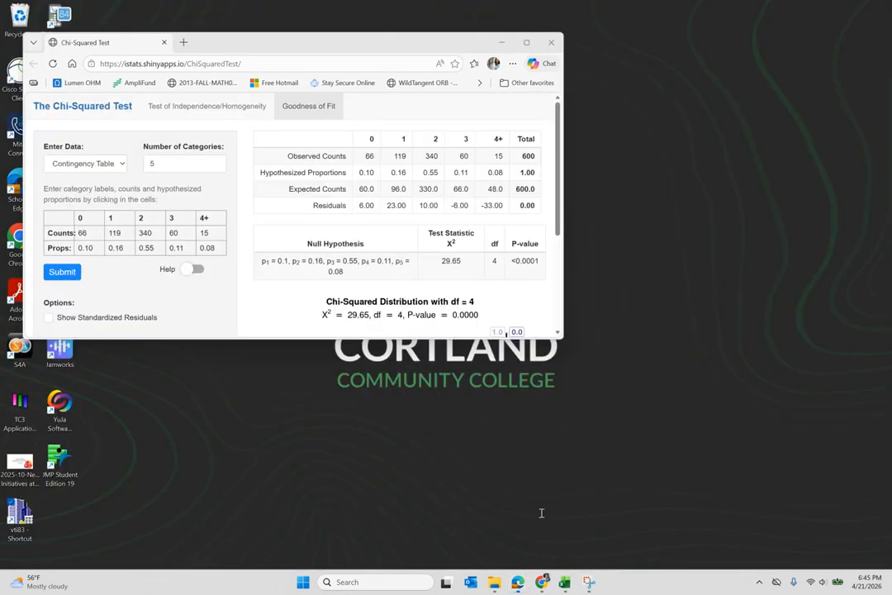
pyautogui.click(546, 519)
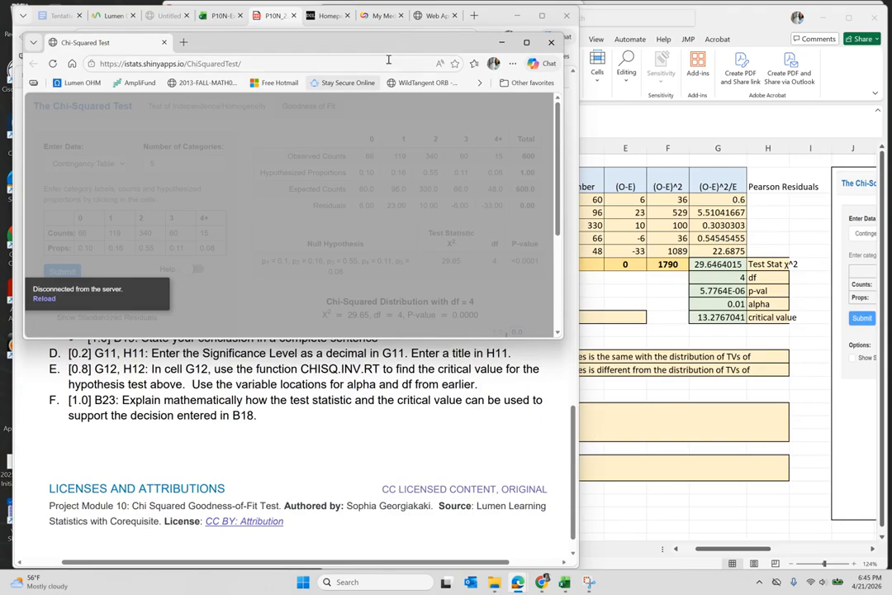
pyautogui.click(436, 25)
pyautogui.click(436, 19)
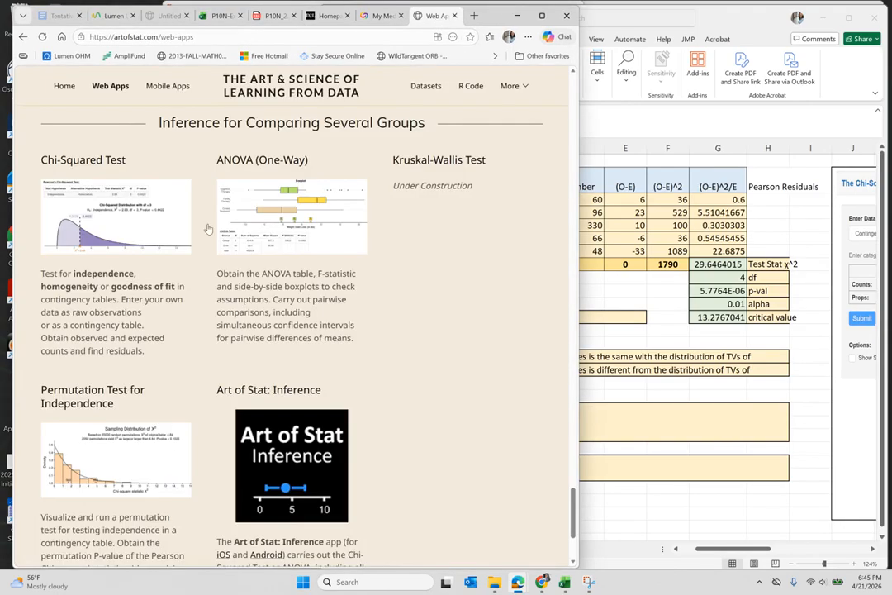
pyautogui.scroll(5, 287, 209)
pyautogui.scroll(7, 287, 209)
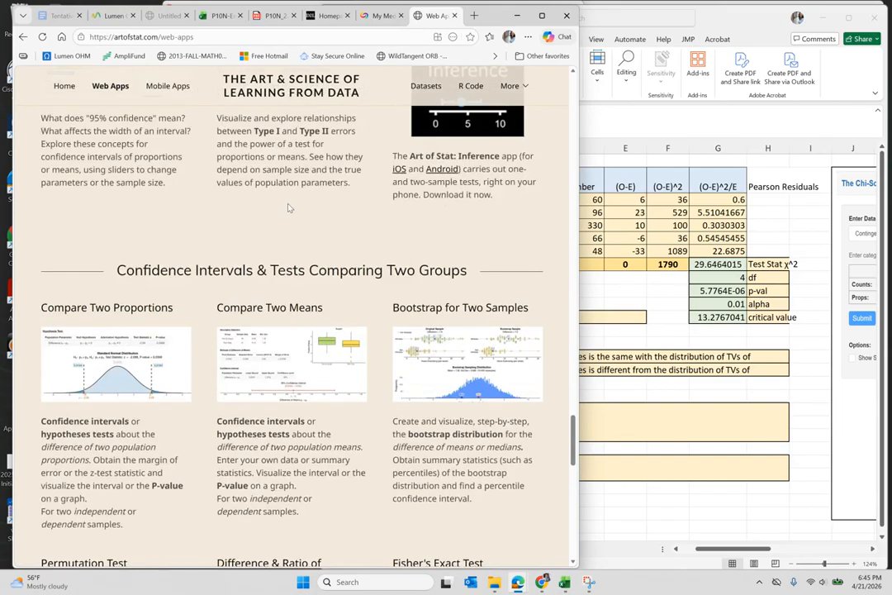
pyautogui.scroll(8, 288, 208)
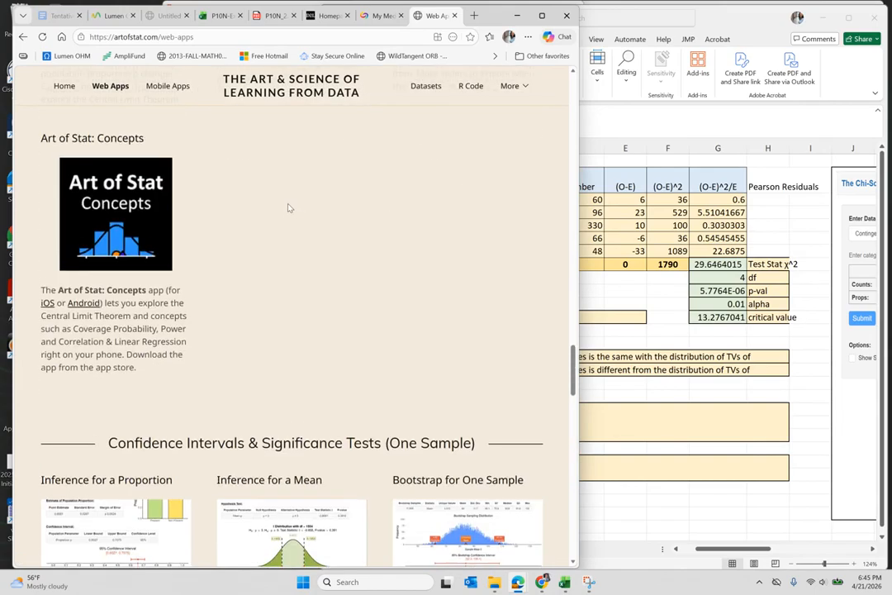
pyautogui.scroll(6, 288, 208)
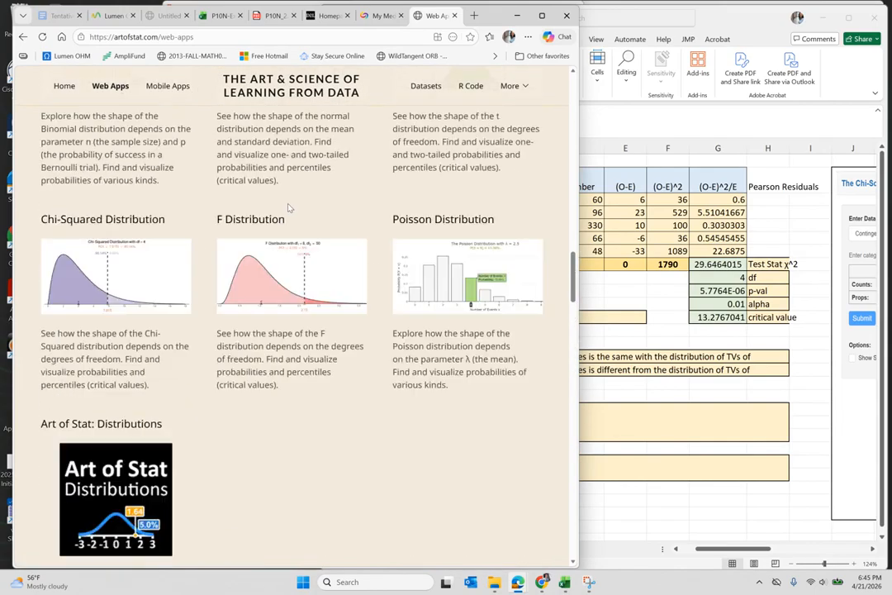
pyautogui.click(93, 291)
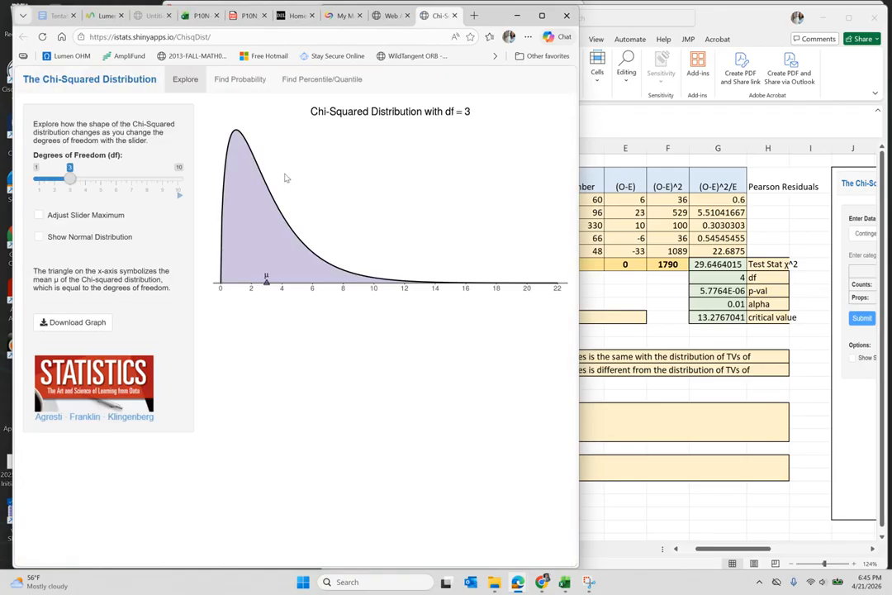
# - Find the chi-squared percentile for 4 degrees of freedom with an upper-tail probability of 1%, and return to the Excel workbook
pyautogui.click(310, 80)
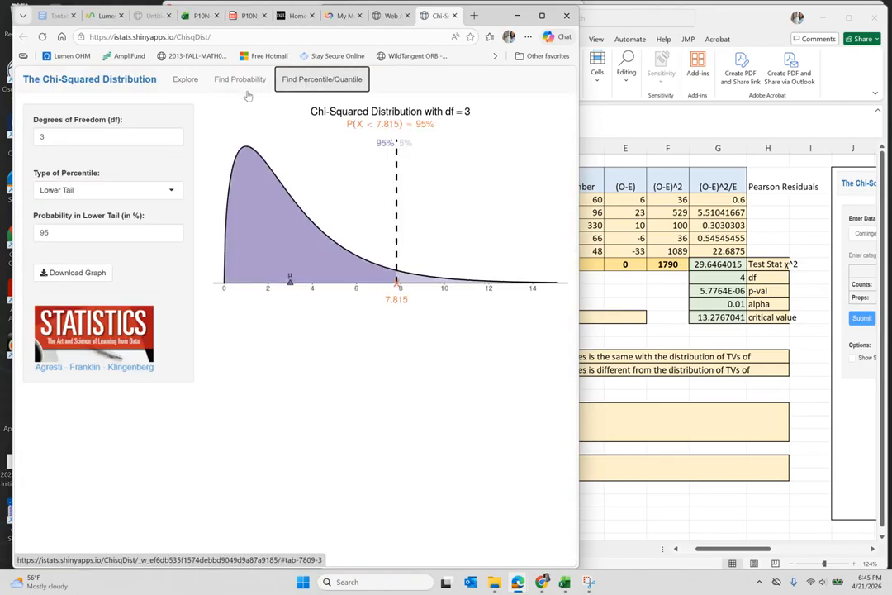
pyautogui.click(56, 136)
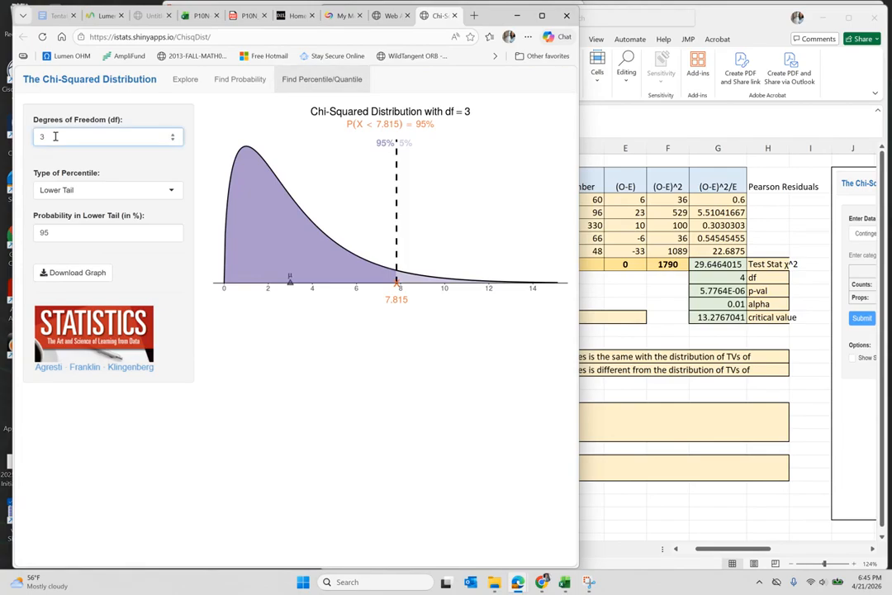
pyautogui.press('BackSpace')
pyautogui.write('4')
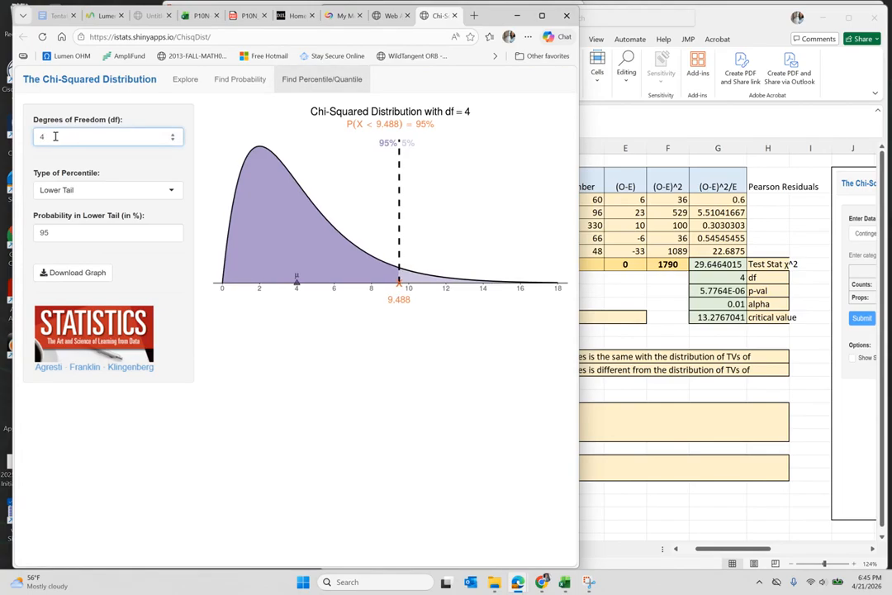
pyautogui.click(82, 190)
pyautogui.click(66, 224)
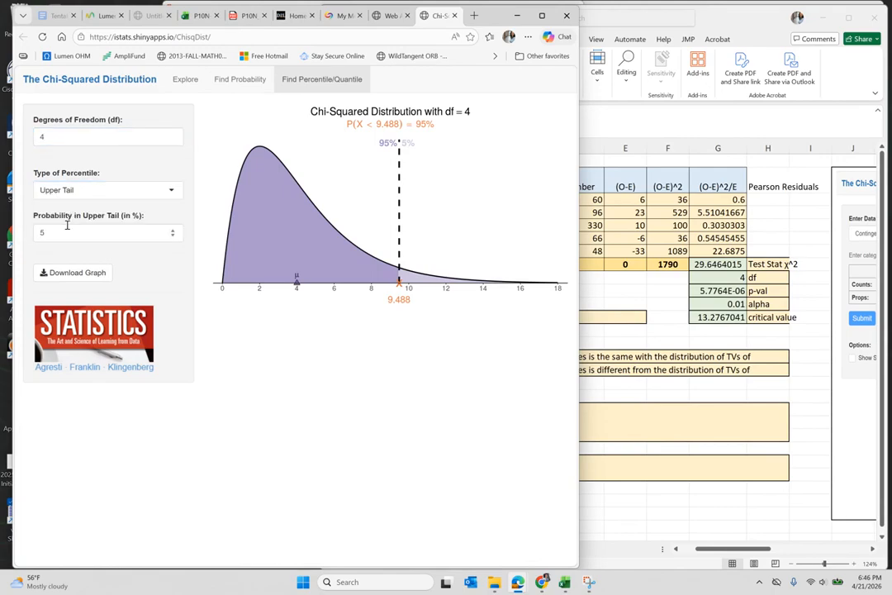
pyautogui.click(56, 234)
pyautogui.press('BackSpace')
pyautogui.write('1')
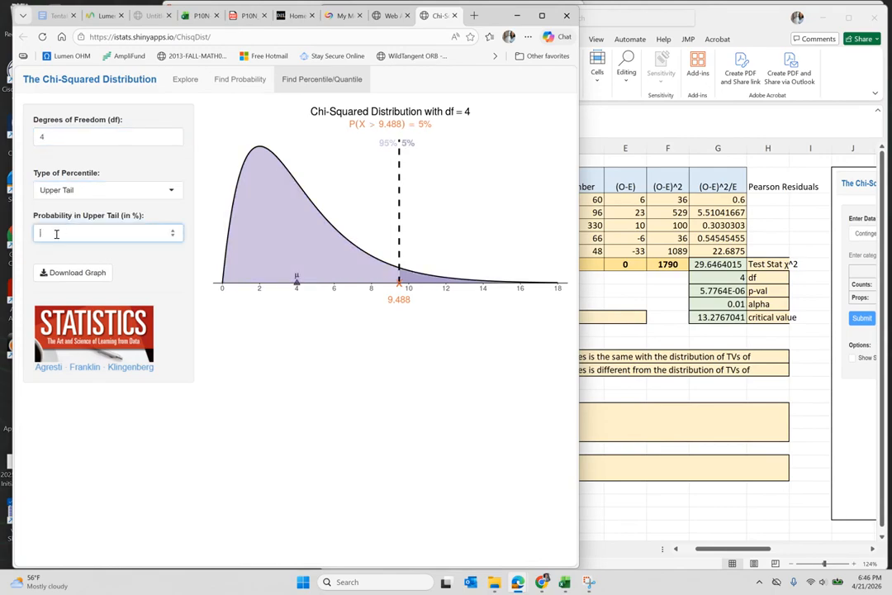
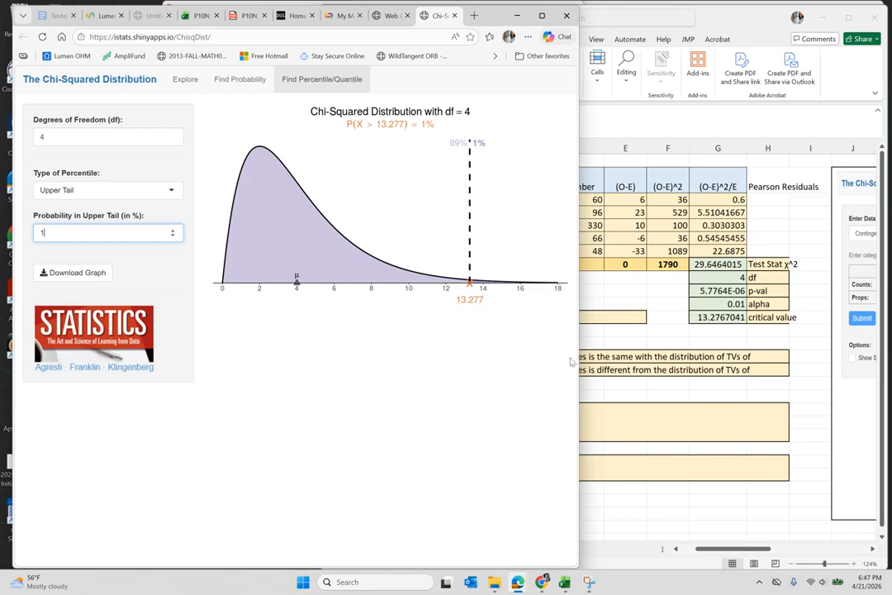
pyautogui.click(644, 426)
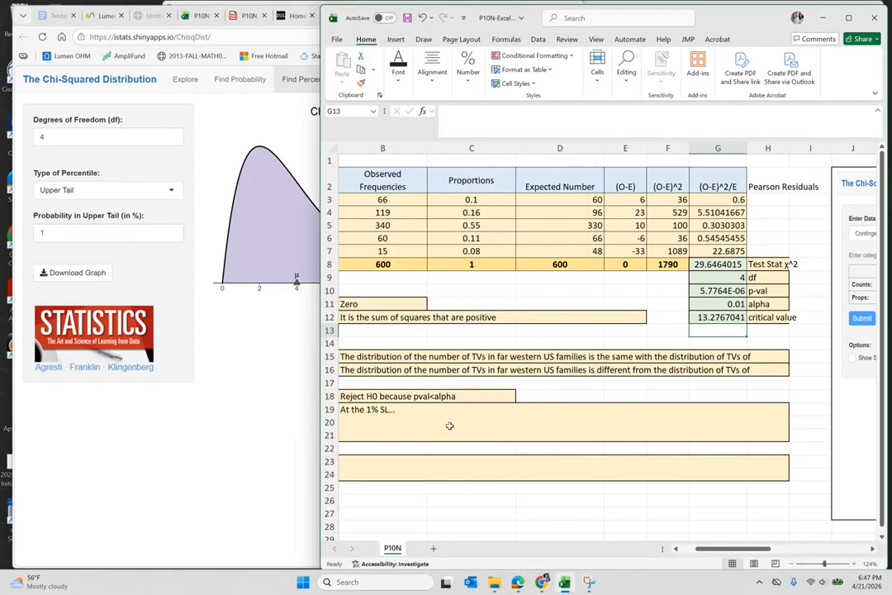
# - Enter "The chi-square test statistic is in the critical region (>13.277)." as the Critical Value Explanation in B23
pyautogui.hscroll(-3, 463, 425)
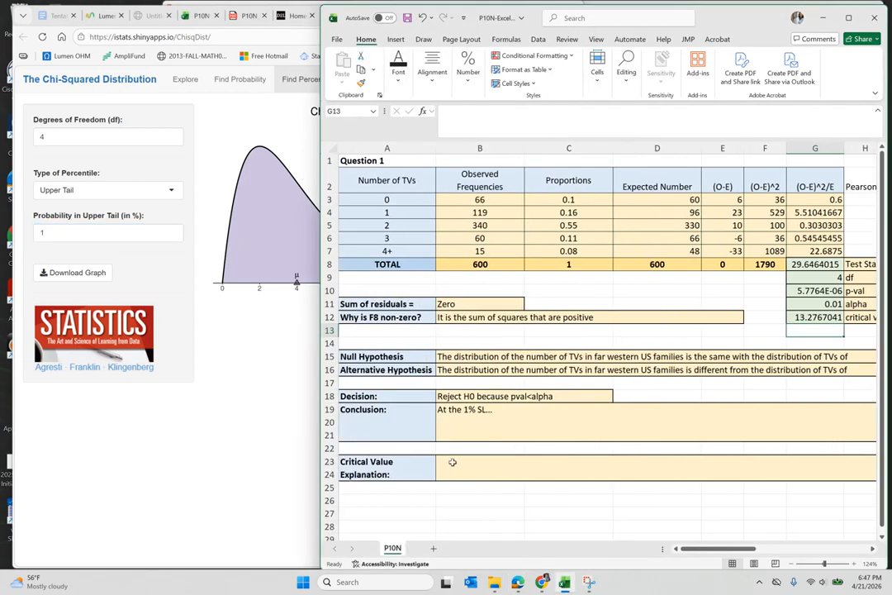
pyautogui.click(453, 462)
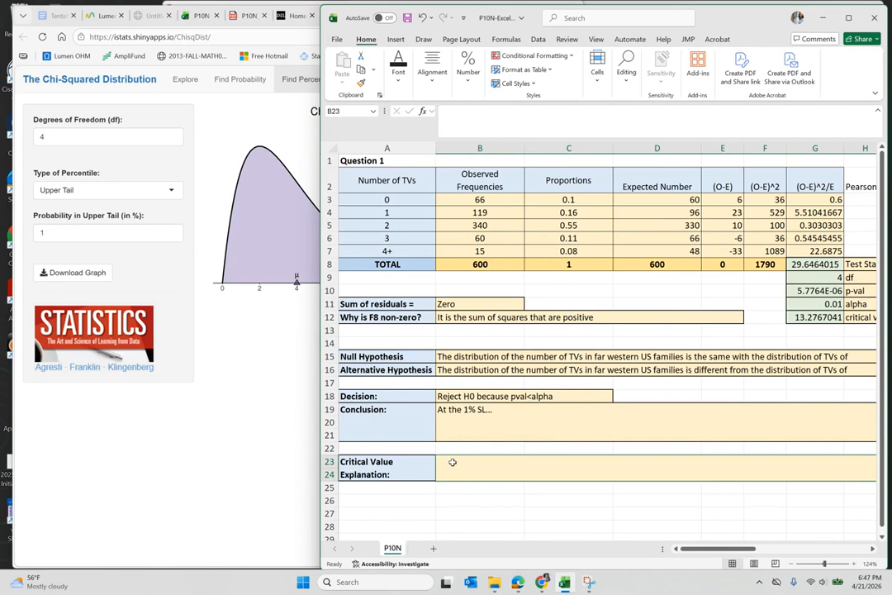
pyautogui.write('The')
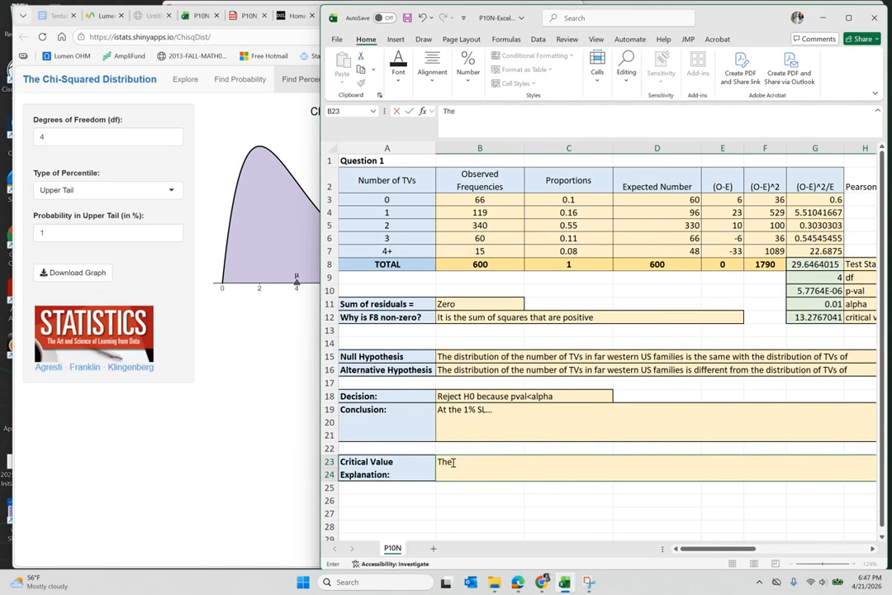
pyautogui.write(' x')
pyautogui.write('hi')
pyautogui.write('-square test')
pyautogui.write(' statis')
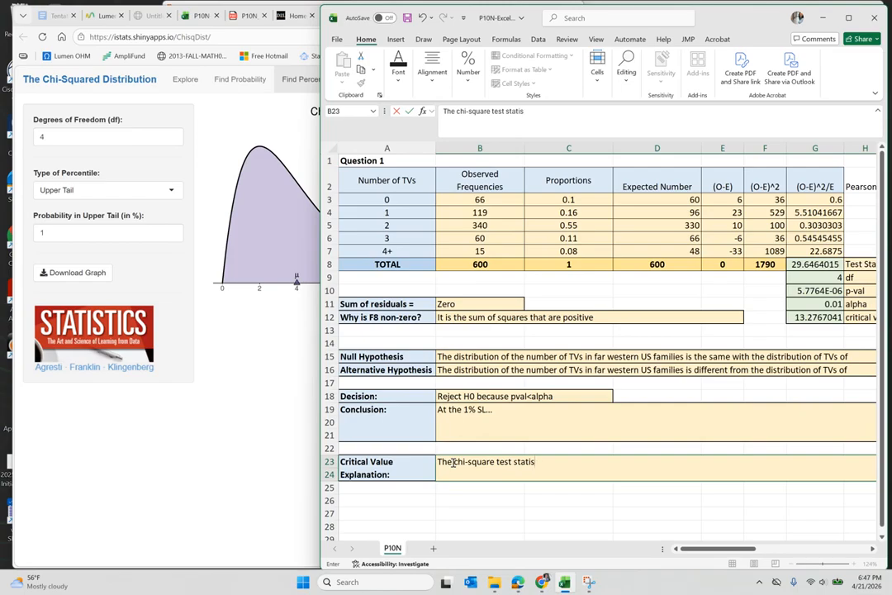
pyautogui.write('tic is in the critica')
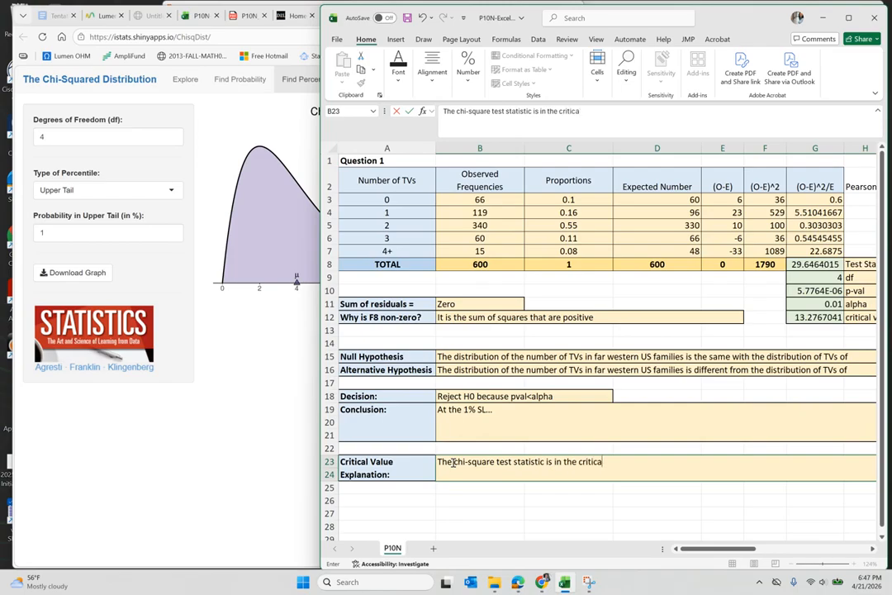
pyautogui.write('l region (>13.')
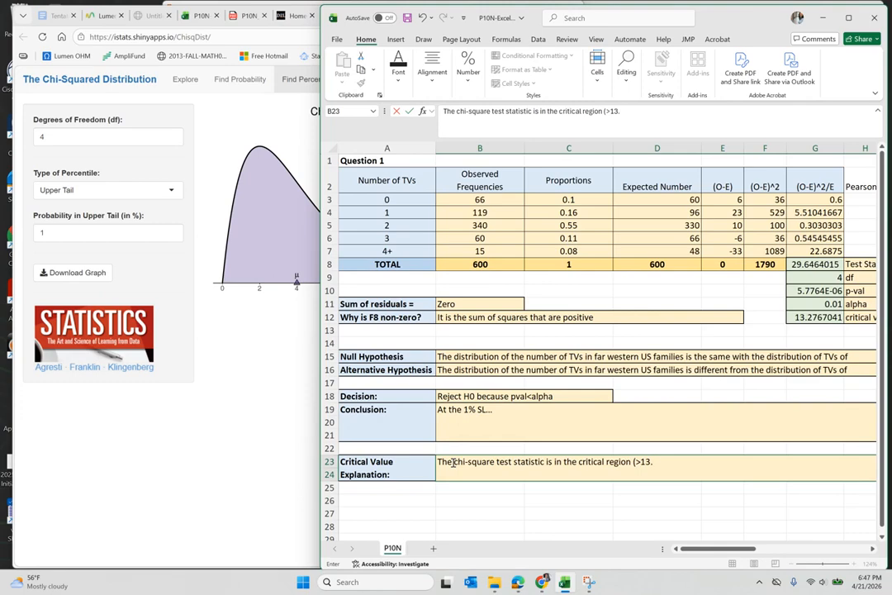
pyautogui.write('277)')
# - Add the closing sentence "And therefore, we reject H0." to the Critical Value Explanation in B23
pyautogui.write(' An')
pyautogui.write('tgher')
pyautogui.press('BackSpace')
pyautogui.press('BackSpace')
pyautogui.press('BackSpace')
pyautogui.press('BackSpace')
pyautogui.write('herefore,')
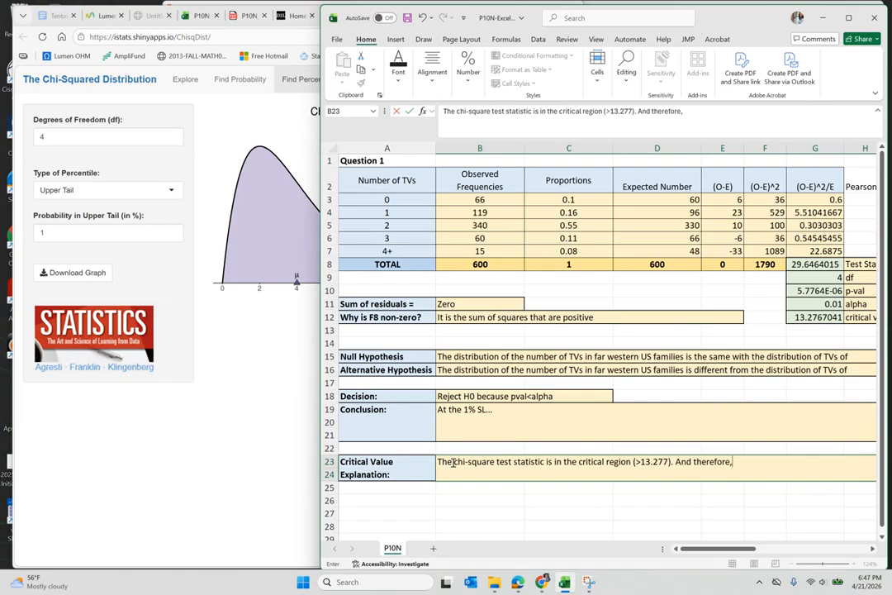
pyautogui.write(' we reject H0.')
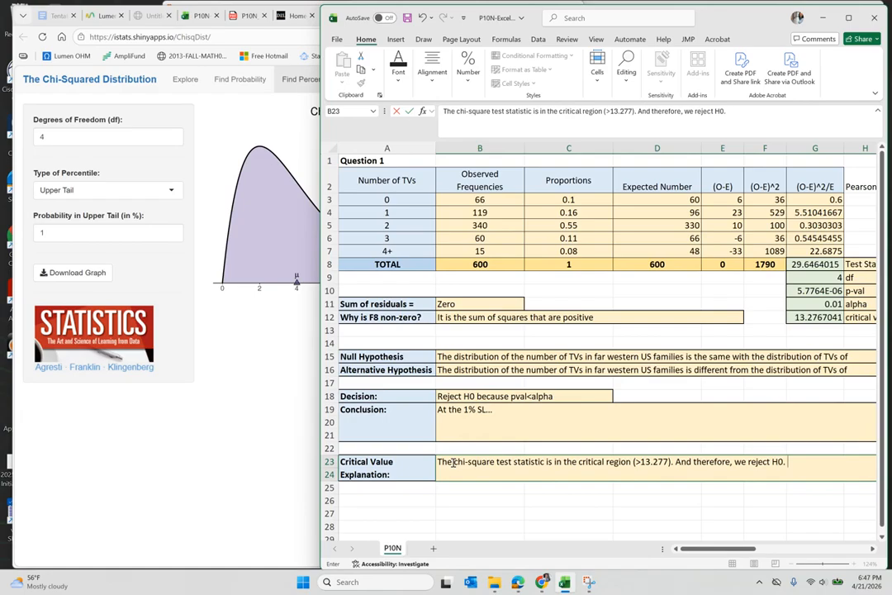